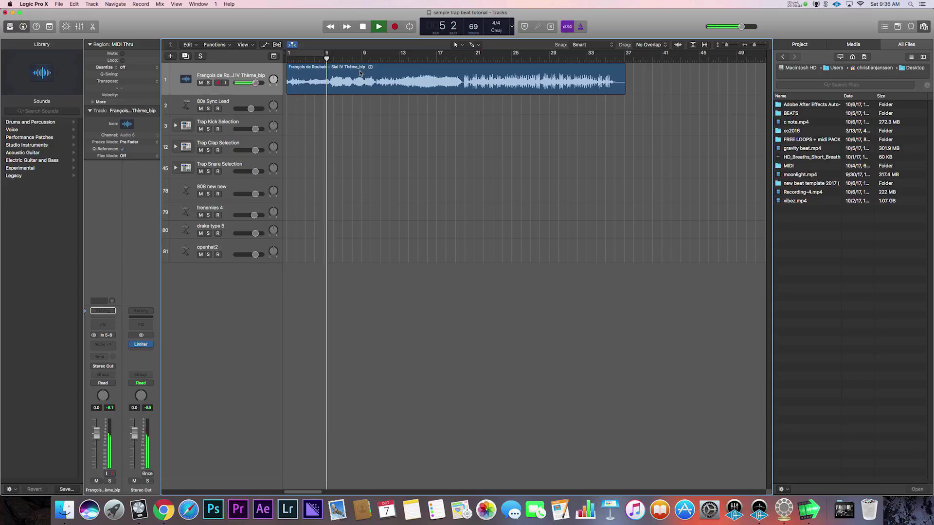
# Play back the opening of the sample and return the playhead to bar 1
pyautogui.press('space')
pyautogui.press('Return')
pyautogui.press('space')
pyautogui.moveTo(286, 58); pyautogui.dragTo(329, 58)
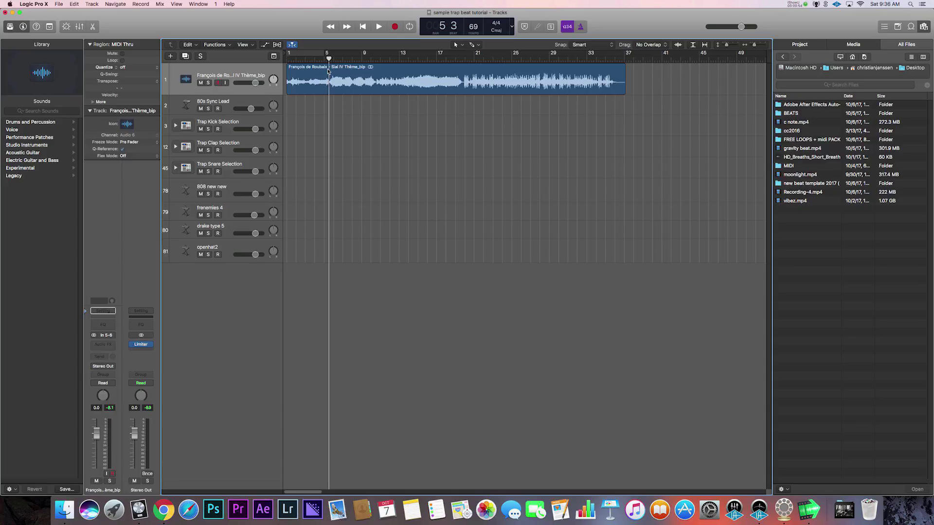
pyautogui.moveTo(330, 58); pyautogui.dragTo(282, 57)
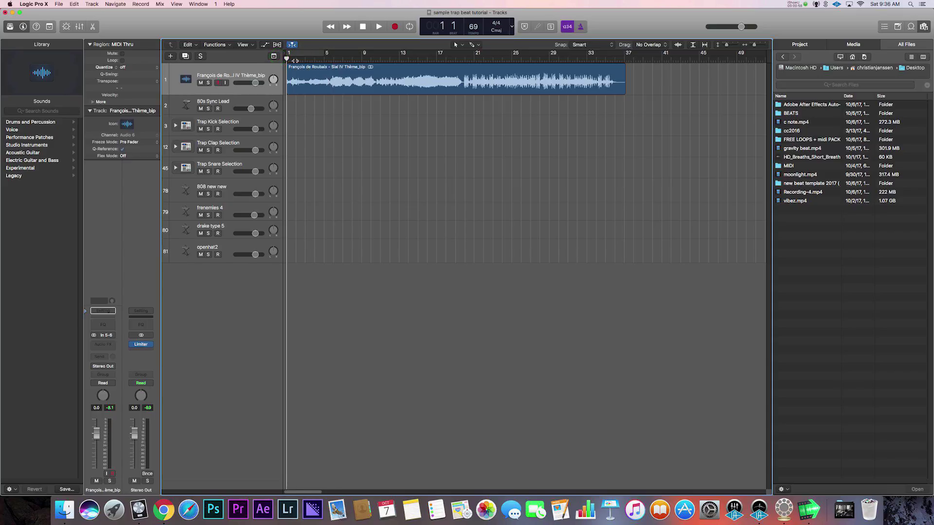
# Open the key command editor and search for "split"
pyautogui.click(38, 6)
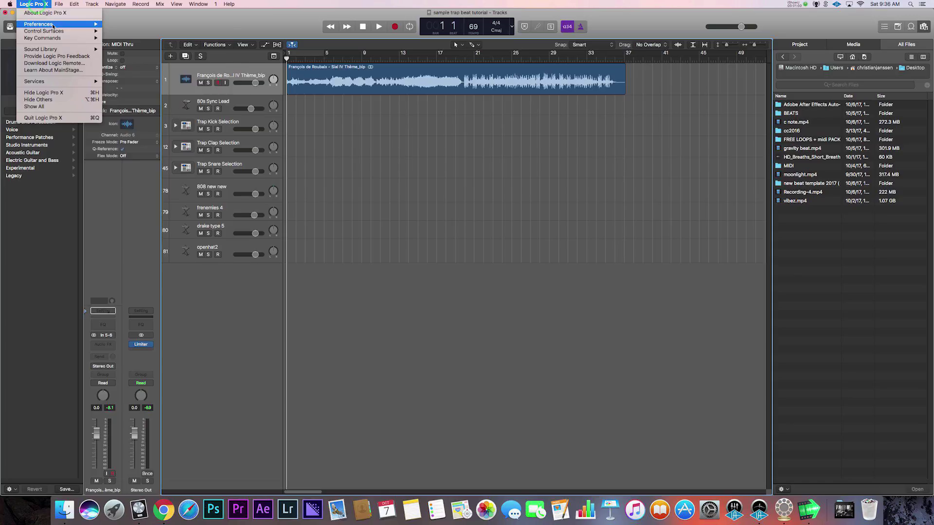
pyautogui.moveTo(55, 24)
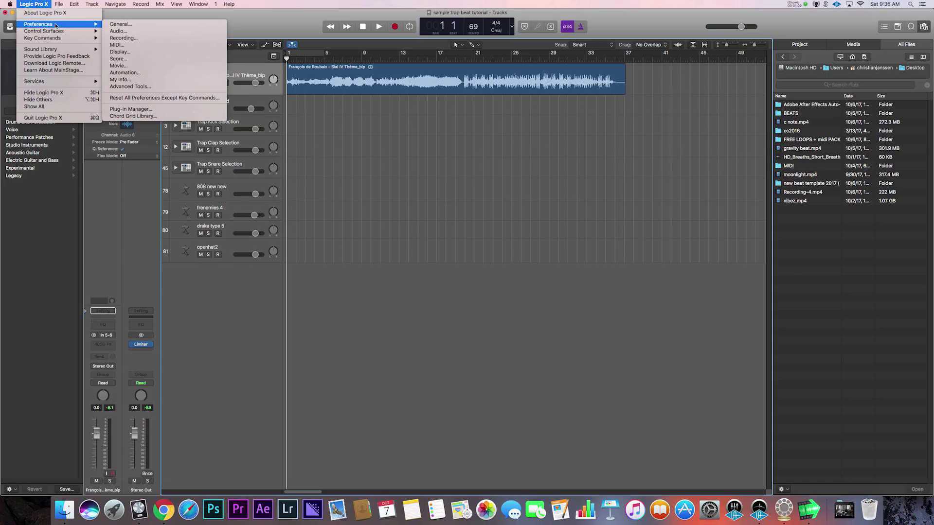
pyautogui.moveTo(35, 41)
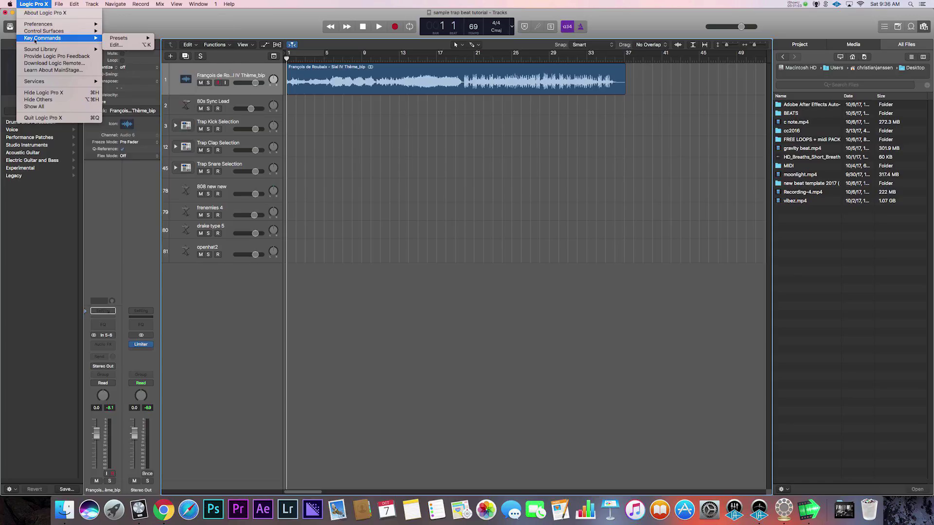
pyautogui.click(126, 45)
pyautogui.click(464, 178)
pyautogui.write('spl')
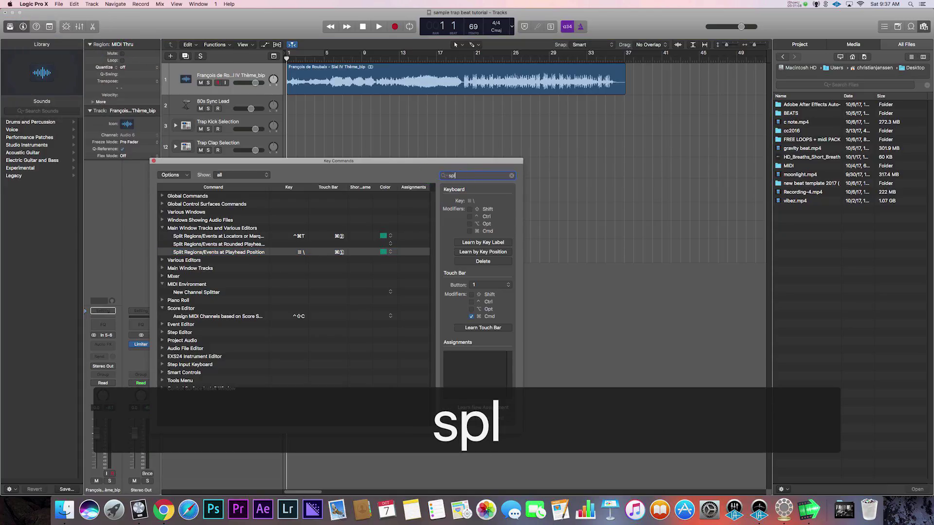
pyautogui.write('it')
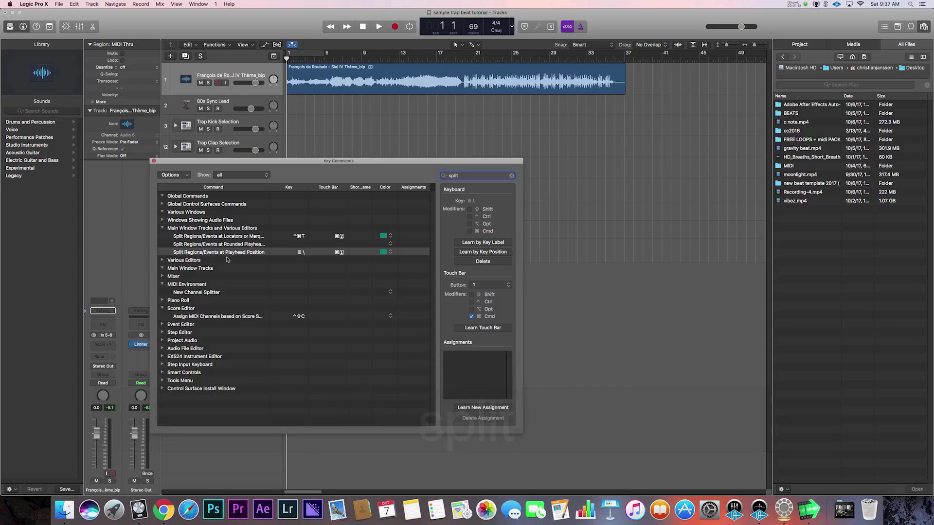
# Assign the backslash key by key position to Split Regions/Events at Playhead Position and close the key command editor
pyautogui.click(247, 252)
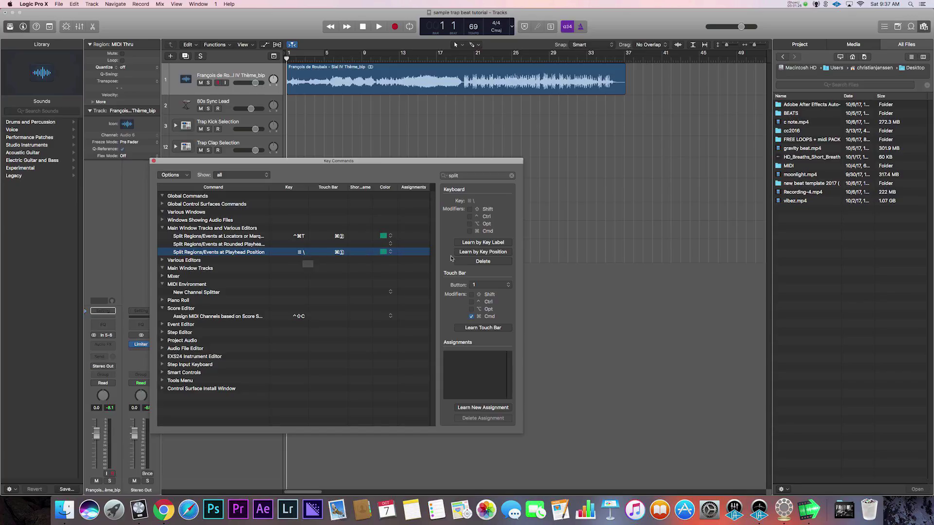
pyautogui.click(470, 255)
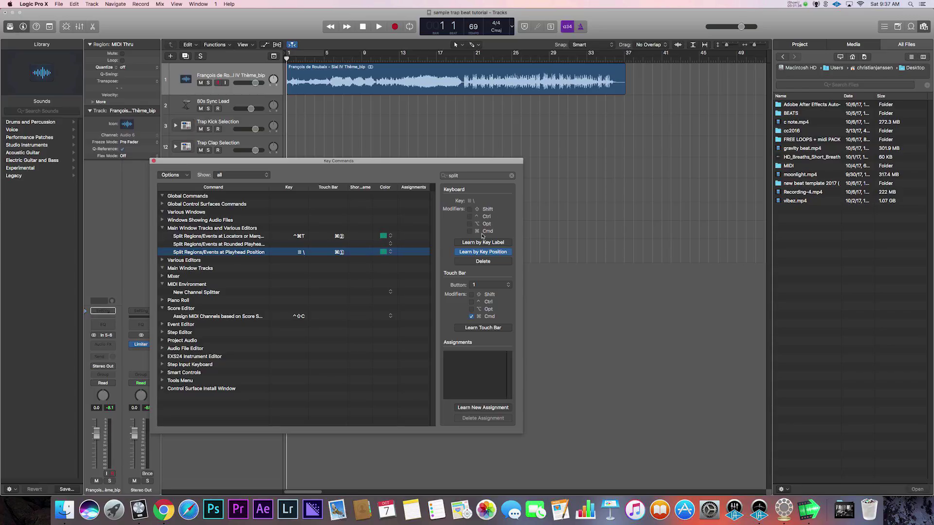
pyautogui.click(470, 211)
pyautogui.press('\\')
pyautogui.click(154, 162)
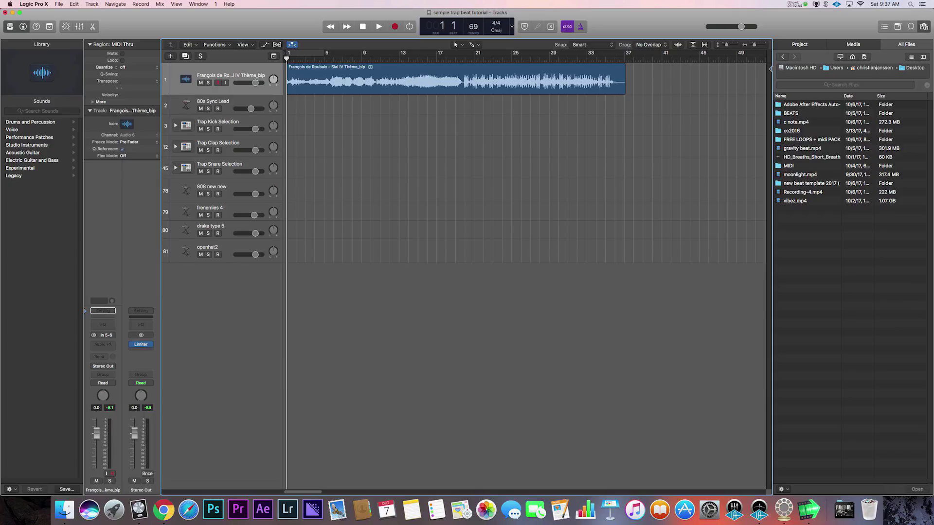
# Audition the sample from bar 1 and split its region at the first chord change, partway through beat 3
pyautogui.moveTo(757, 47); pyautogui.dragTo(707, 53)
pyautogui.moveTo(287, 92); pyautogui.dragTo(338, 89)
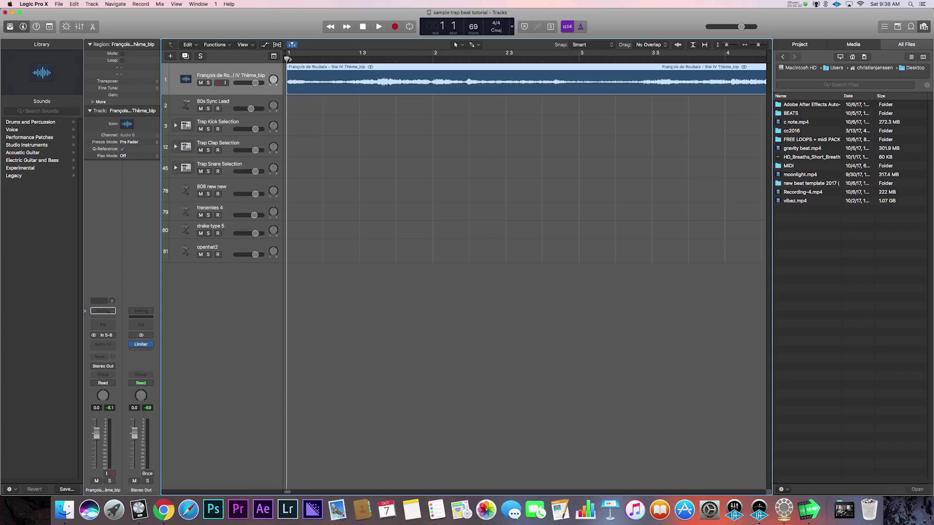
pyautogui.press('space')
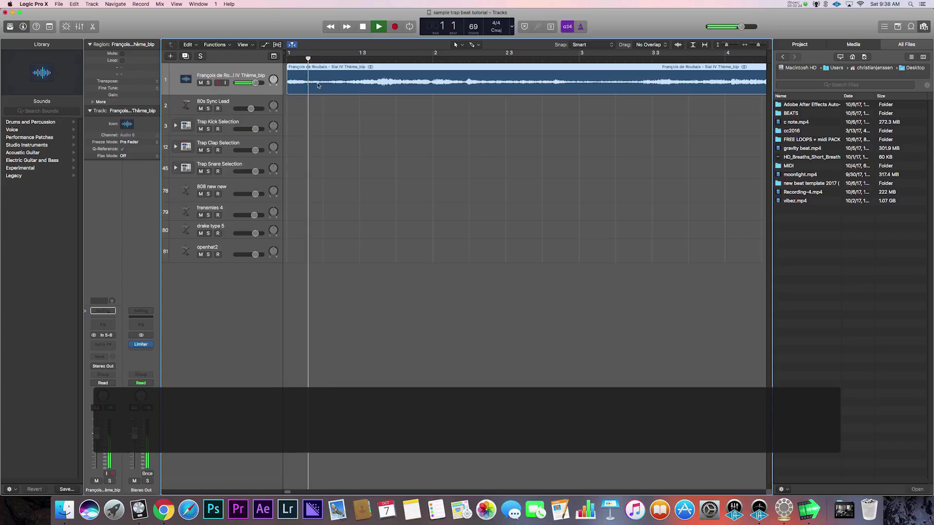
pyautogui.click(389, 59)
pyautogui.moveTo(392, 61); pyautogui.dragTo(288, 67)
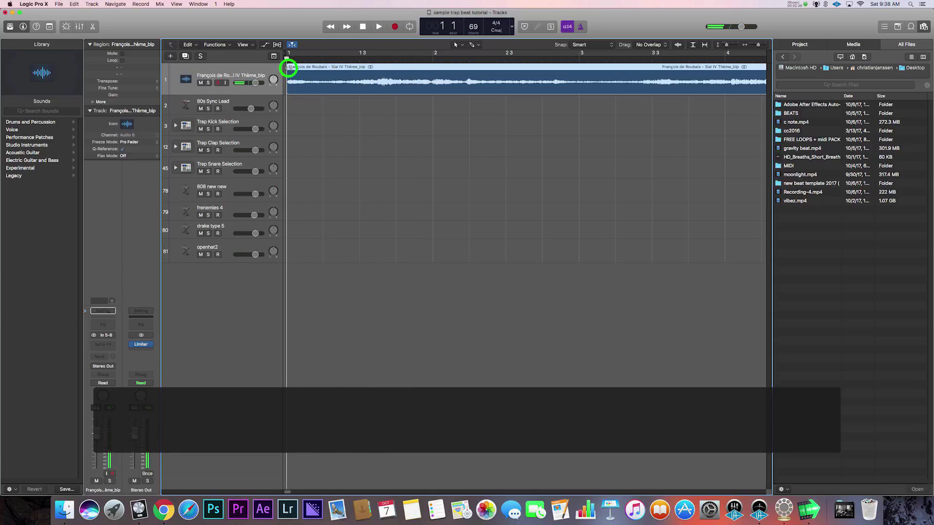
pyautogui.press('space')
pyautogui.press('space')
pyautogui.moveTo(395, 60); pyautogui.dragTo(228, 60)
pyautogui.press('space')
pyautogui.press('space')
pyautogui.press('\\')
# Play on from the first cut and place the playhead at the next chord change, just after the start of bar 2
pyautogui.press('space')
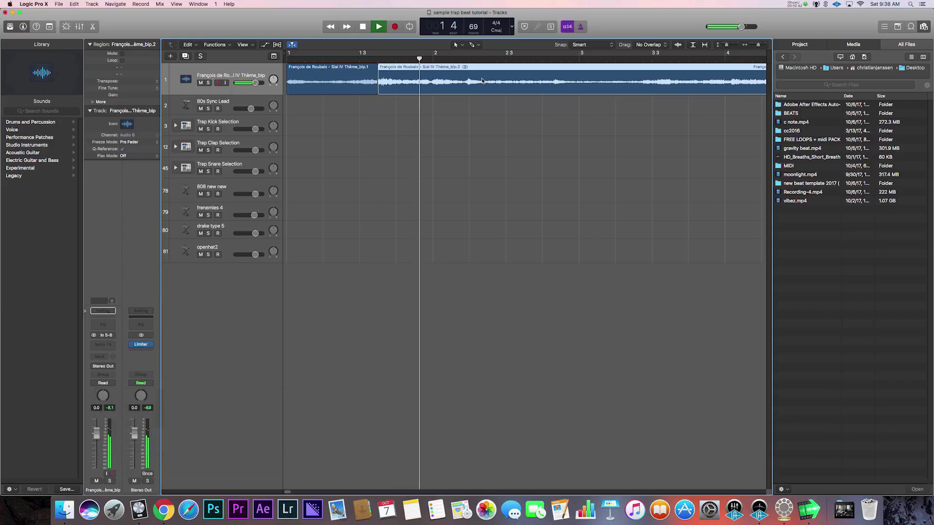
pyautogui.press('space')
pyautogui.moveTo(501, 61); pyautogui.dragTo(465, 61)
pyautogui.moveTo(756, 45); pyautogui.dragTo(756, 45)
pyautogui.moveTo(369, 61)
pyautogui.mouseDown()
pyautogui.moveTo(296, 58)
pyautogui.moveTo(362, 58)
pyautogui.mouseUp()
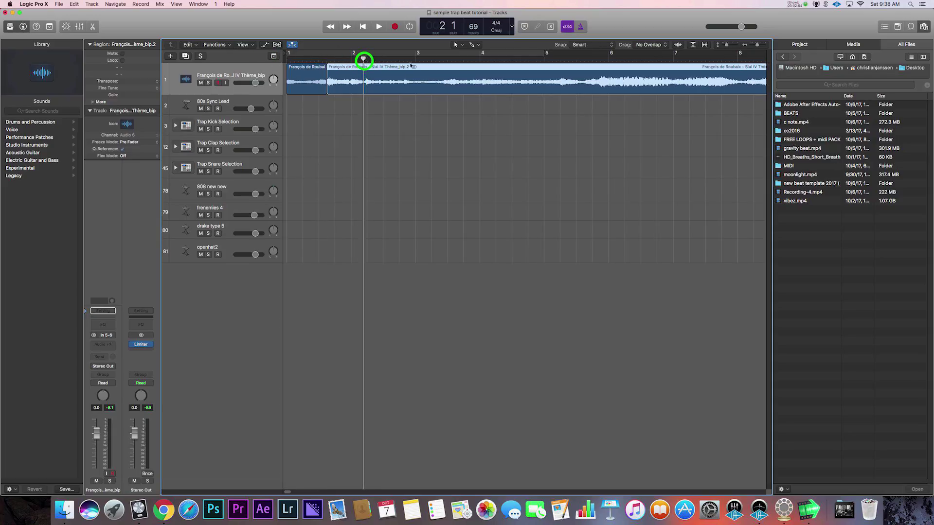
pyautogui.click(582, 47)
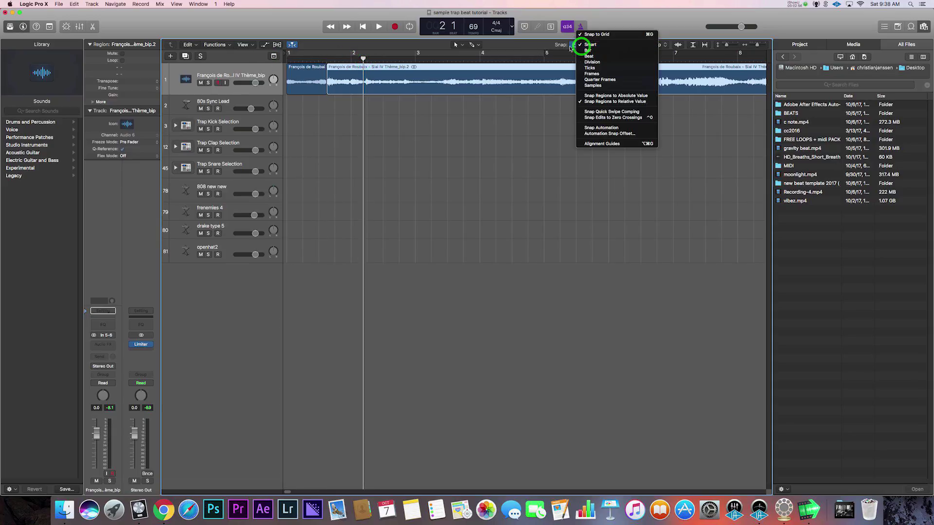
pyautogui.click(555, 45)
pyautogui.click(574, 47)
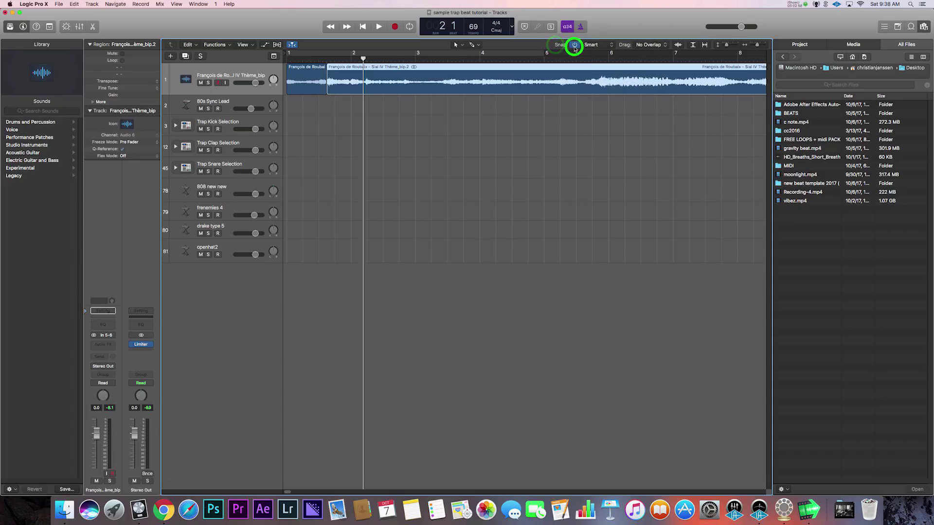
# Split the sample at each successive chord change from just after the start of bar 2 to near the end of bar 5
pyautogui.moveTo(363, 58)
pyautogui.mouseDown()
pyautogui.moveTo(384, 58)
pyautogui.moveTo(364, 59)
pyautogui.mouseUp()
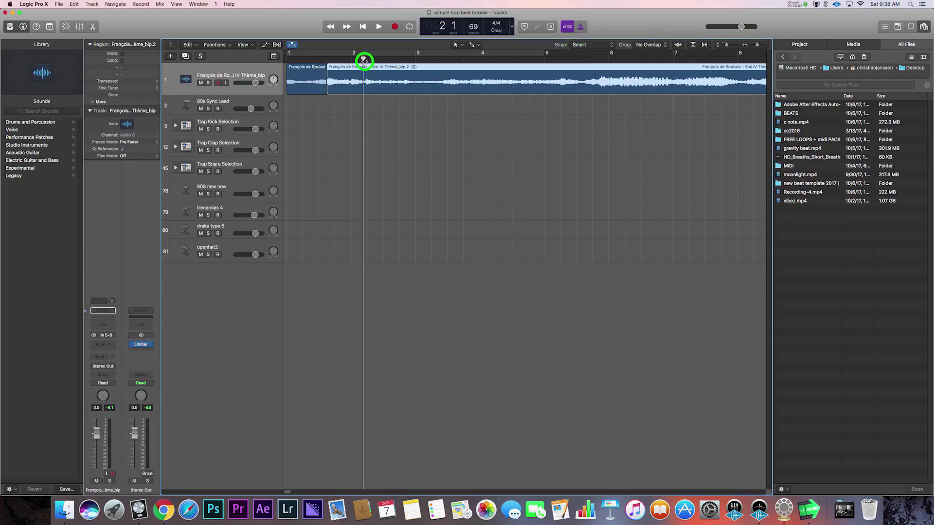
pyautogui.press('\\')
pyautogui.moveTo(363, 58); pyautogui.dragTo(270, 56)
pyautogui.press('\\')
pyautogui.press('\\')
pyautogui.press('\\')
pyautogui.press('\\')
pyautogui.press('\\')
pyautogui.press('\\')
pyautogui.press('\\')
# Play the chopped sample and move the cut just after the start of bar 2 slightly later
pyautogui.press('space')
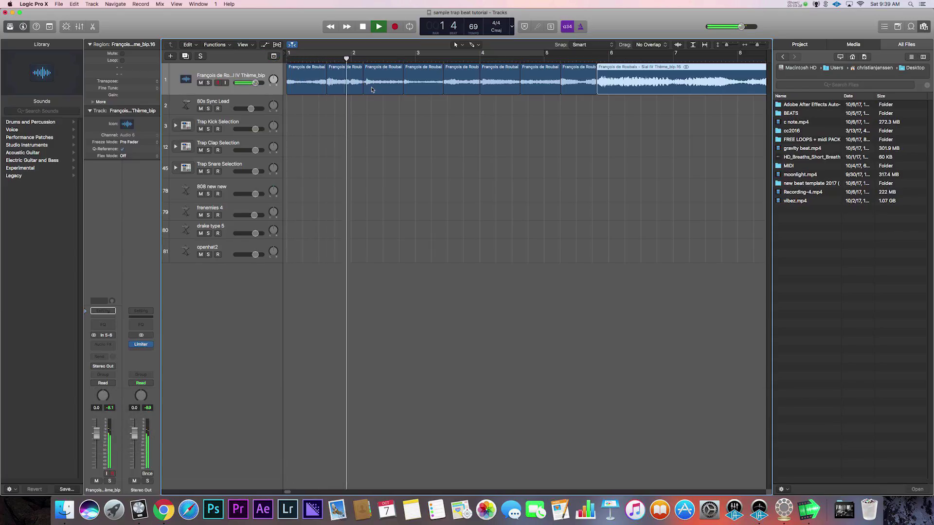
pyautogui.press('space')
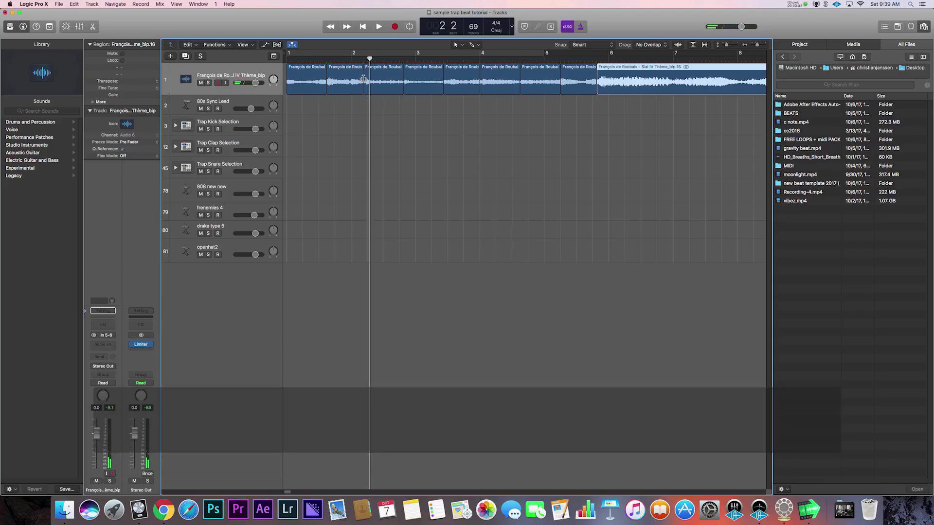
pyautogui.moveTo(363, 78); pyautogui.dragTo(374, 59)
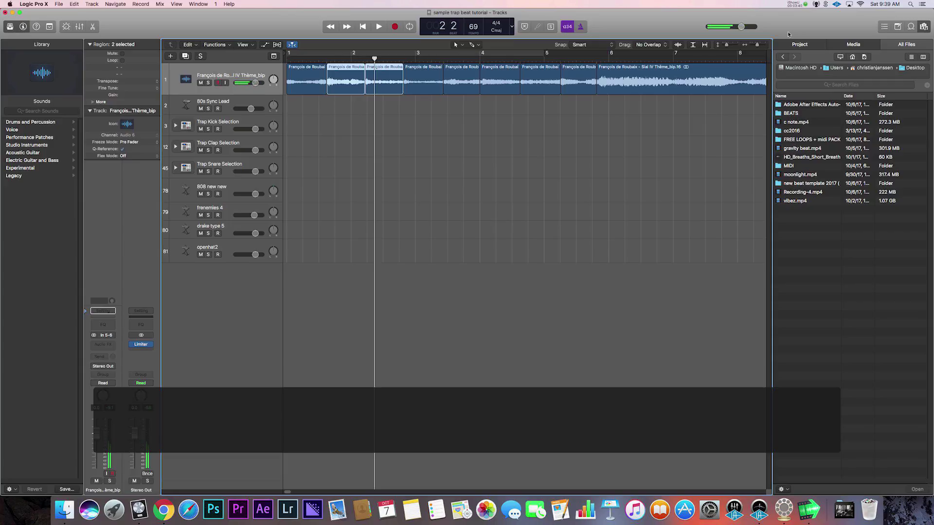
pyautogui.moveTo(758, 46); pyautogui.dragTo(762, 45)
pyautogui.moveTo(643, 77); pyautogui.dragTo(650, 77)
pyautogui.doubleClick(638, 58)
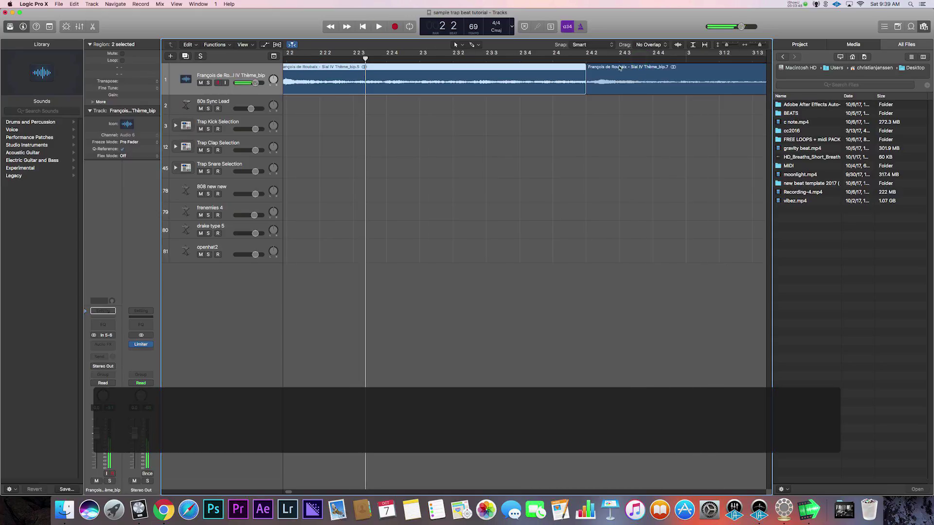
# Move the cut near bar 2 beat 4 slightly later and play across it
pyautogui.press('space')
pyautogui.moveTo(586, 75); pyautogui.dragTo(594, 75)
pyautogui.press('space')
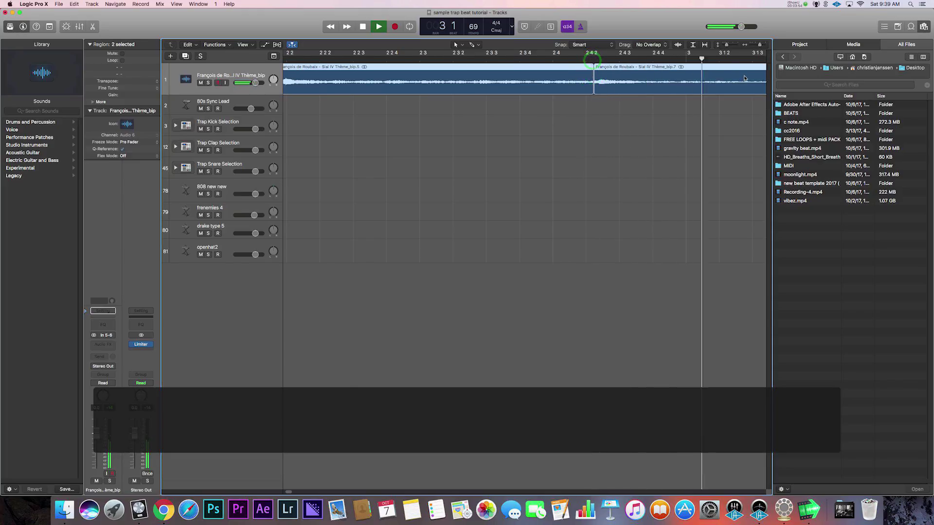
pyautogui.press('space')
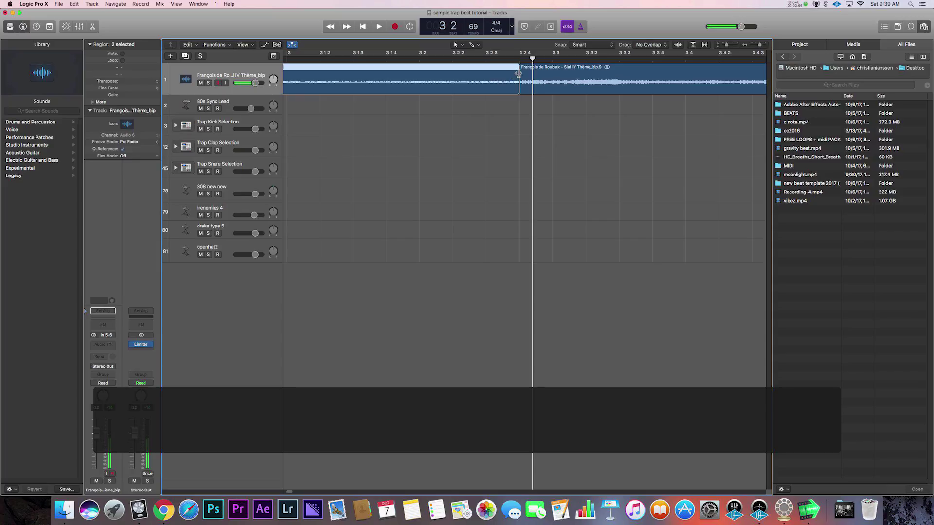
# Nudge the cut near the end of bar 3 beat 2 slightly later and play across it
pyautogui.moveTo(519, 73); pyautogui.dragTo(520, 74)
pyautogui.click(520, 58)
pyautogui.press('space')
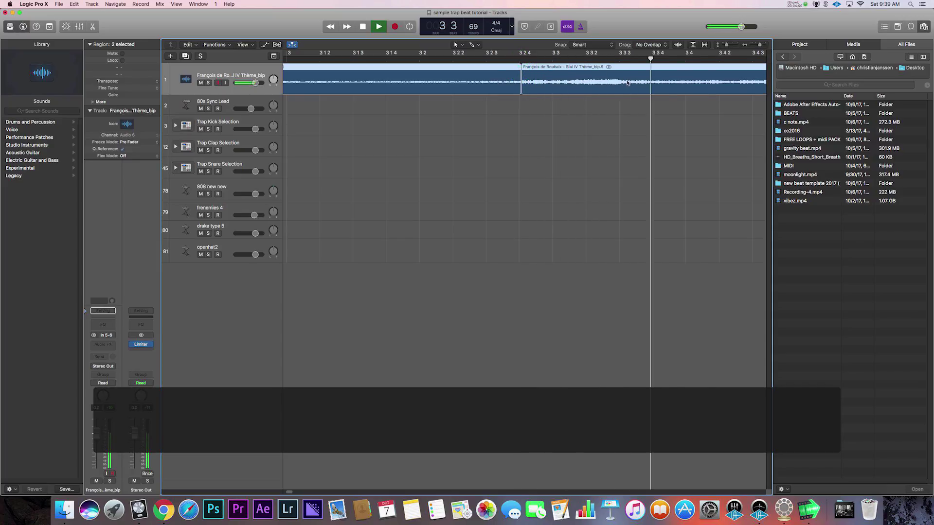
pyautogui.press('space')
# Move the following cuts slightly later while auditioning, including those near bar 4 beat 3 and bar 5 beat 4
pyautogui.moveTo(420, 76); pyautogui.dragTo(441, 76)
pyautogui.press('space')
pyautogui.moveTo(751, 77); pyautogui.dragTo(759, 76)
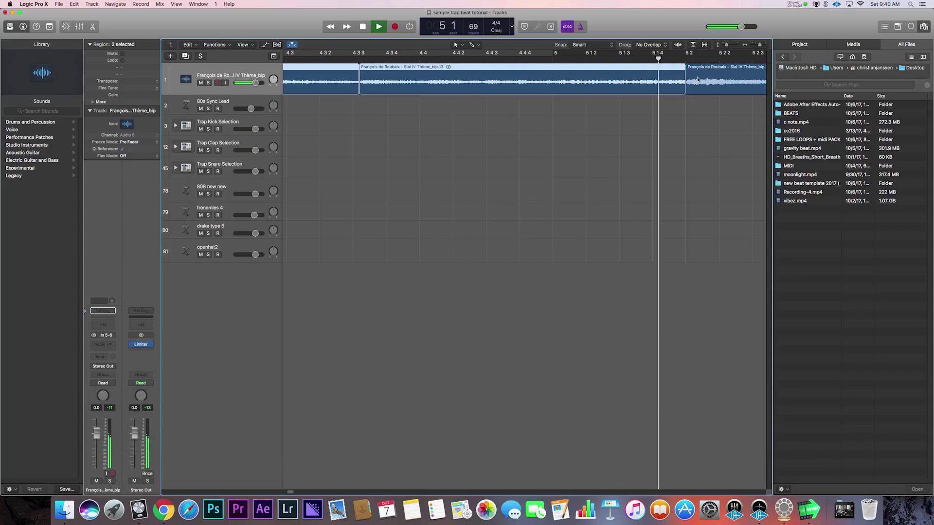
pyautogui.press('space')
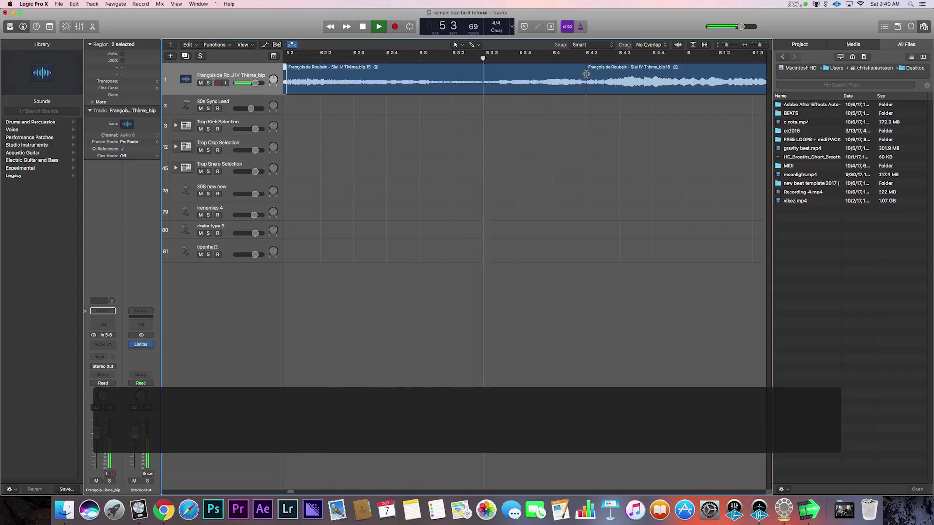
pyautogui.moveTo(585, 74); pyautogui.dragTo(604, 73)
# Audition bar 6 repeatedly to locate its chord change and split the region there, near the end of beat 2
pyautogui.press('space')
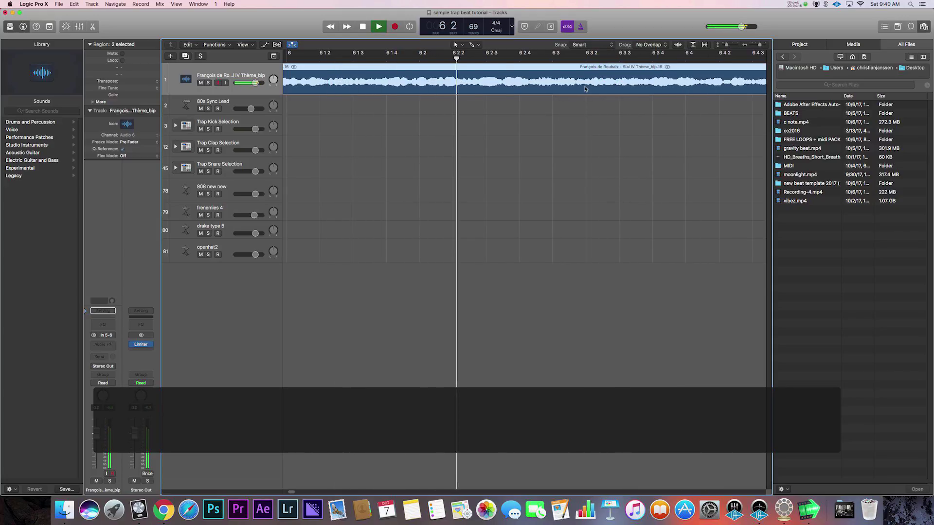
pyautogui.press('space')
pyautogui.press('space')
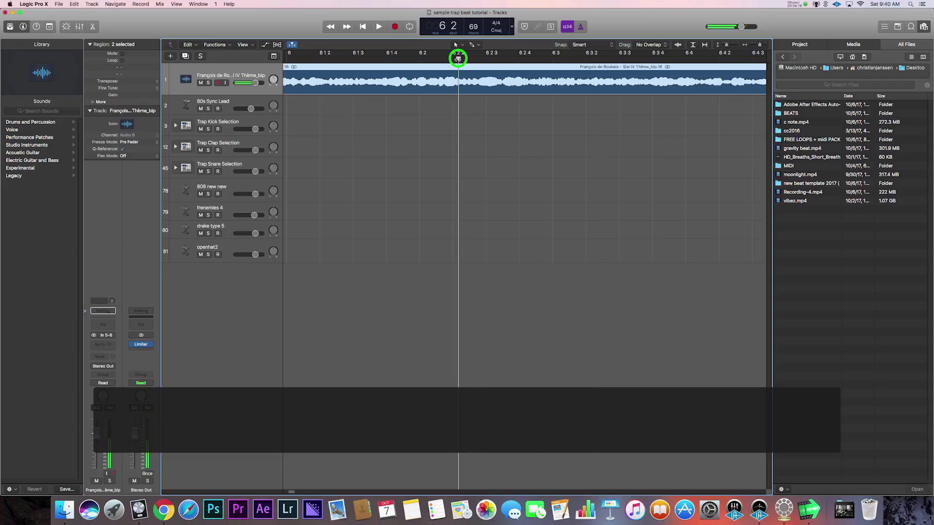
pyautogui.press('space')
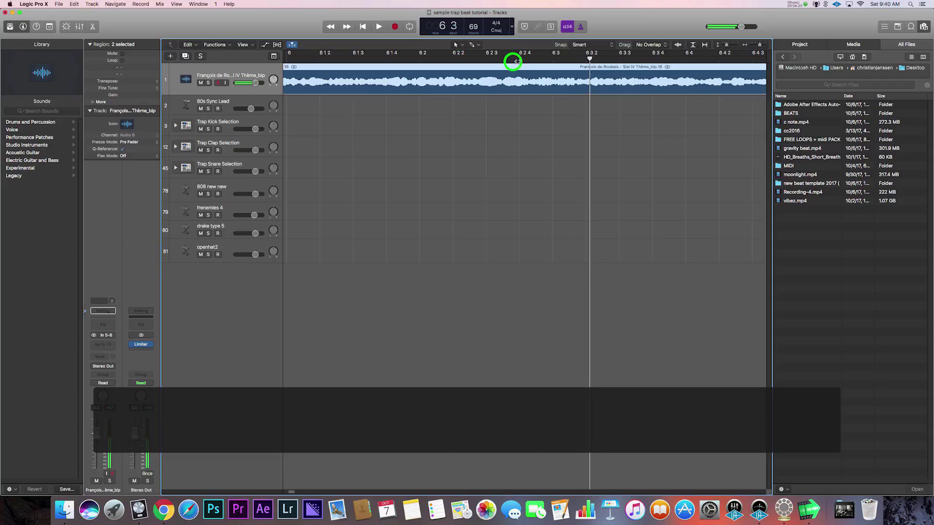
pyautogui.moveTo(516, 61); pyautogui.dragTo(429, 61)
pyautogui.press('space')
pyautogui.press('space')
pyautogui.moveTo(553, 59); pyautogui.dragTo(476, 67)
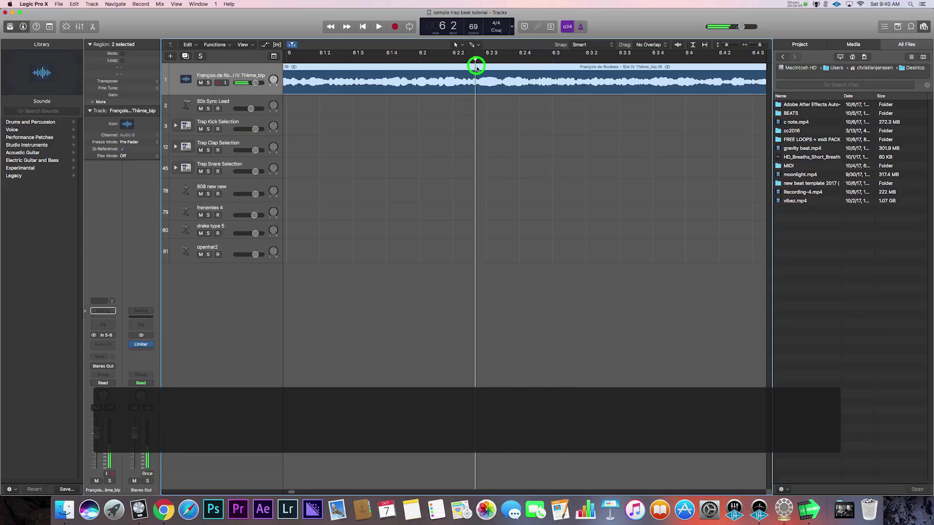
pyautogui.moveTo(538, 60); pyautogui.dragTo(537, 60)
pyautogui.press('\\')
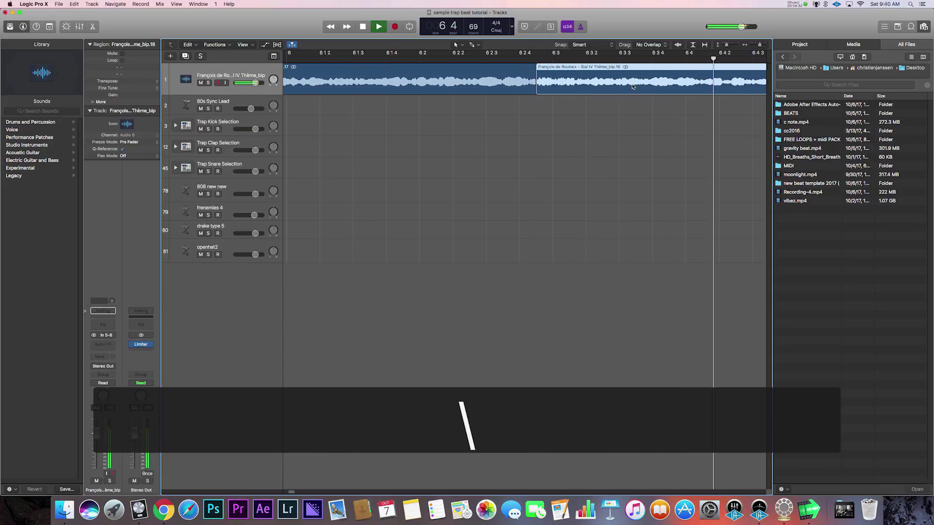
# Play on from the bar 6 cut and split the remaining region at the next chord change before bar 7 beat 3
pyautogui.press('space')
pyautogui.moveTo(489, 61); pyautogui.dragTo(347, 64)
pyautogui.press('space')
pyautogui.moveTo(468, 60); pyautogui.dragTo(429, 60)
pyautogui.press('space')
pyautogui.click(431, 60)
pyautogui.press('\\')
# Audition bar 7 around beat 3 and split the region at the chord change just before 7 3 4
pyautogui.press('space')
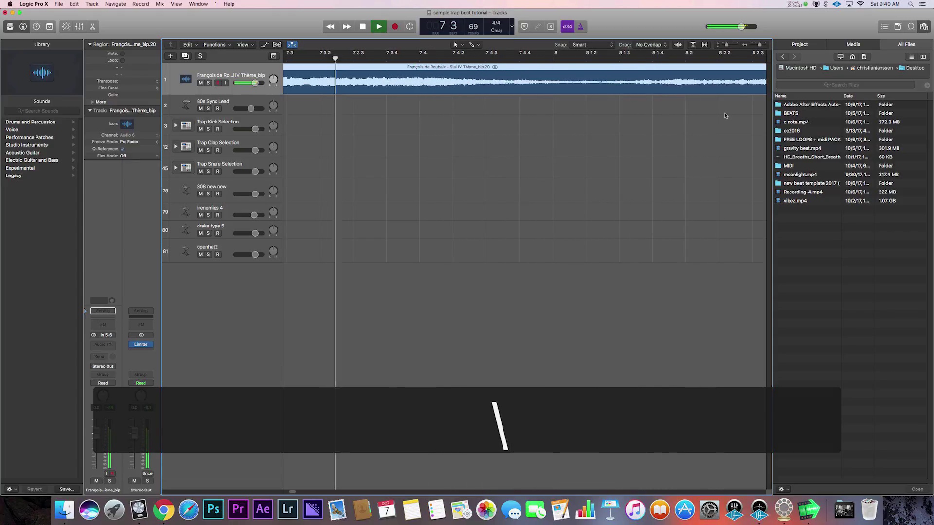
pyautogui.press('space')
pyautogui.moveTo(433, 58); pyautogui.dragTo(356, 71)
pyautogui.press('space')
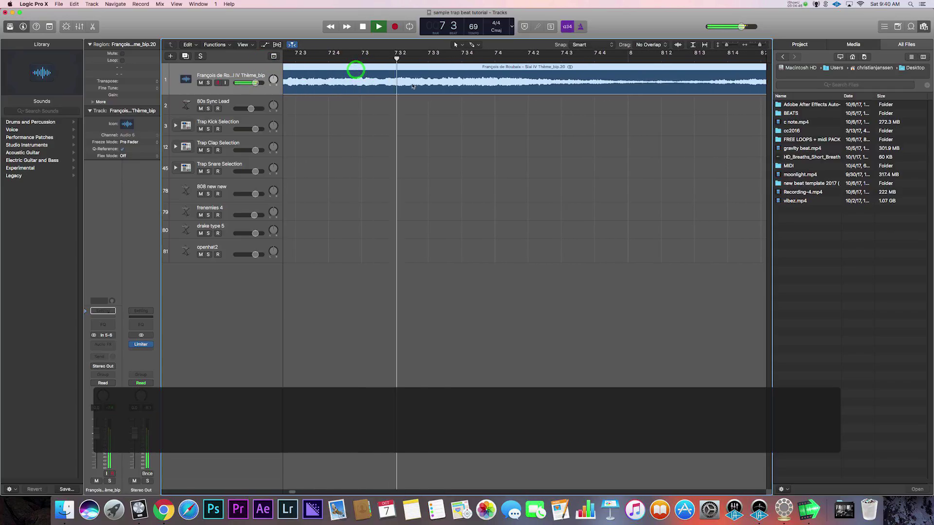
pyautogui.press('space')
pyautogui.moveTo(459, 61); pyautogui.dragTo(456, 61)
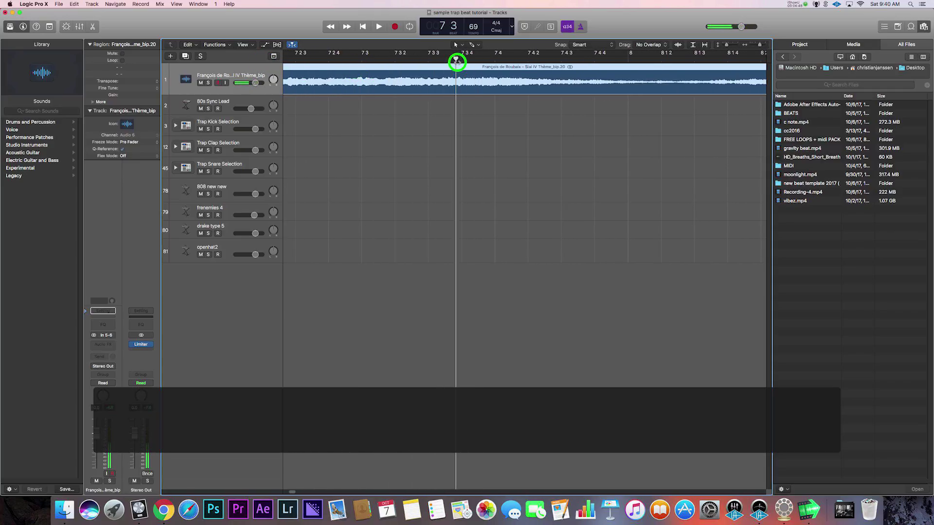
pyautogui.press('\\')
pyautogui.press('space')
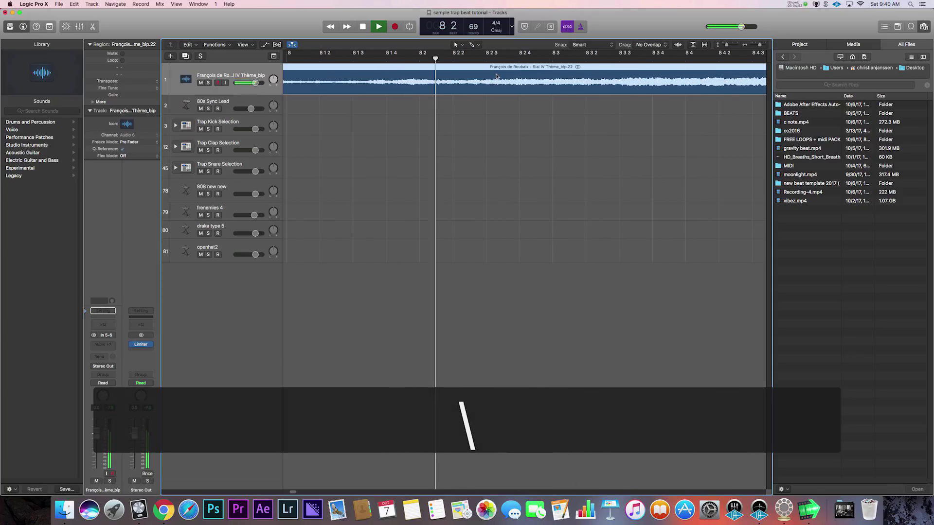
# Audition the start of bar 8 repeatedly and split the region at its chord change near 8 1 3
pyautogui.click(284, 57)
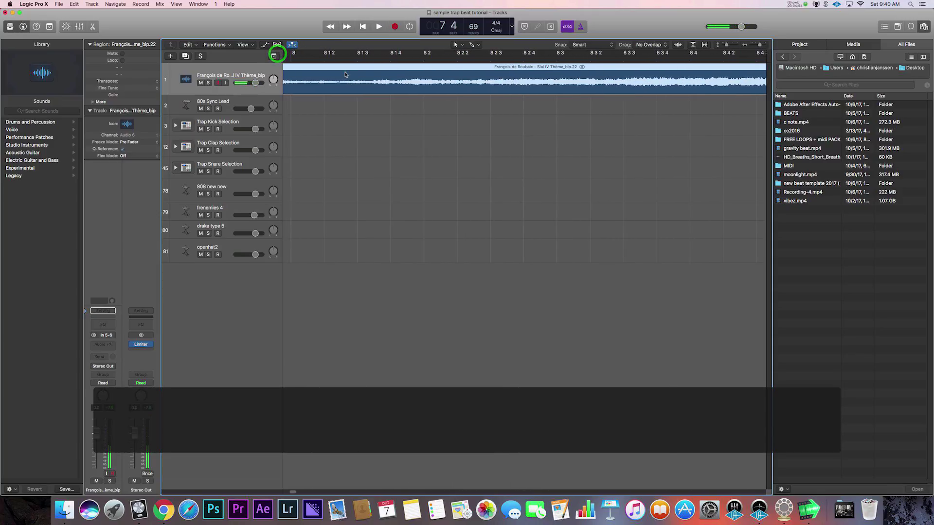
pyautogui.click(383, 64)
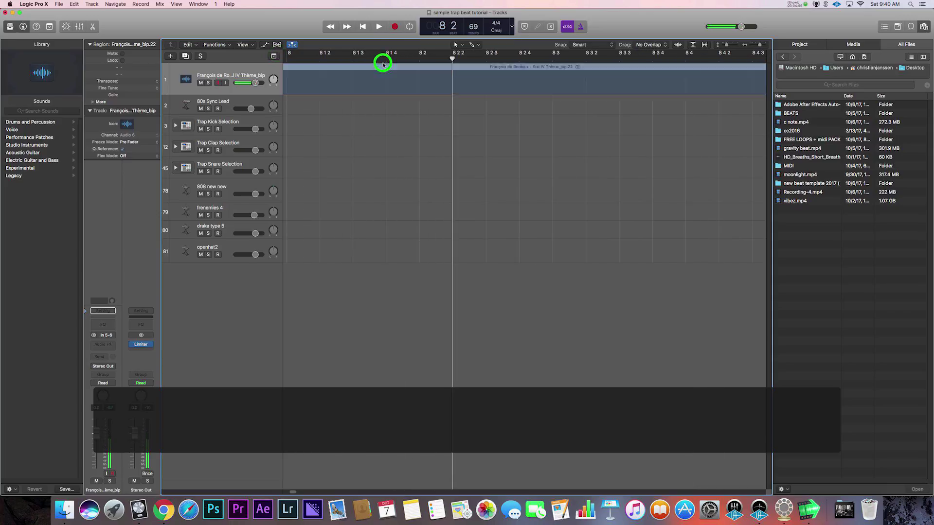
pyautogui.click(384, 61)
pyautogui.click(349, 58)
pyautogui.press('space')
pyautogui.press('space')
pyautogui.moveTo(381, 59); pyautogui.dragTo(325, 59)
pyautogui.click(308, 59)
pyautogui.moveTo(420, 58); pyautogui.dragTo(355, 59)
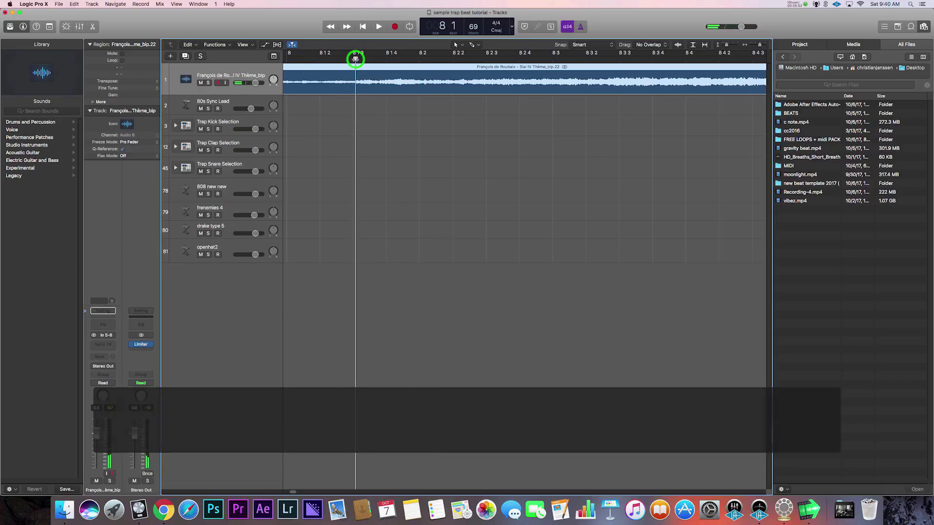
pyautogui.press('\\')
# Move the new cut in bar 8 beat 1 slightly later, between 8 1 3 and 8 1 4, and play across it
pyautogui.press('space')
pyautogui.click(381, 59)
pyautogui.press('space')
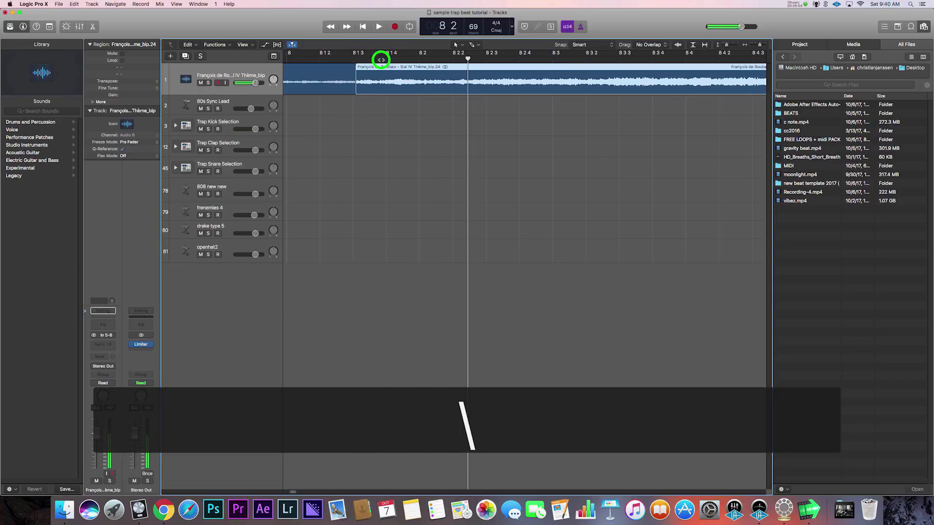
pyautogui.moveTo(368, 81); pyautogui.dragTo(381, 81)
pyautogui.press('space')
pyautogui.click(338, 62)
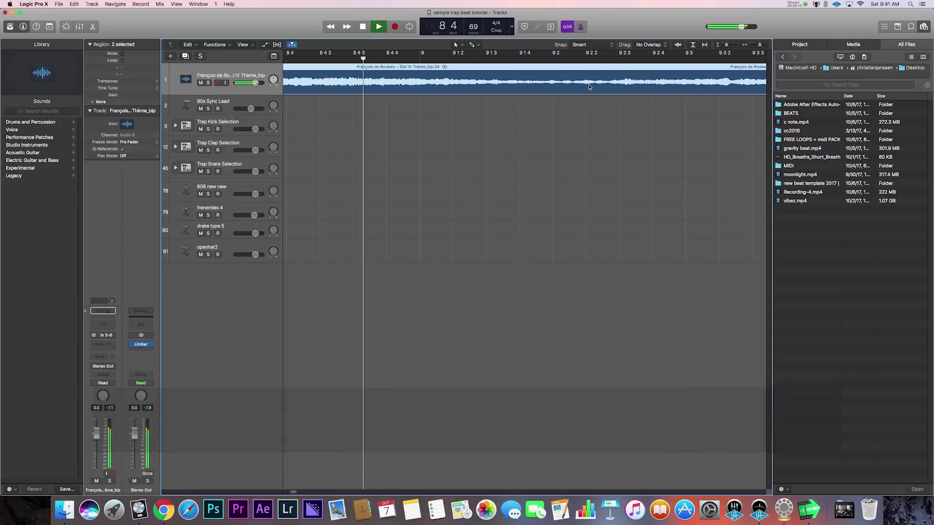
pyautogui.click(338, 57)
pyautogui.press('space')
pyautogui.click(276, 57)
pyautogui.press('space')
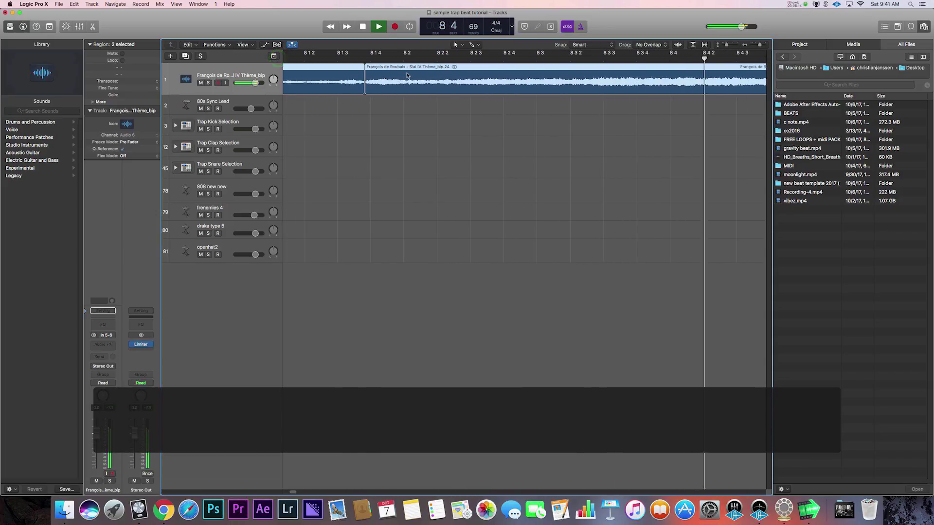
# Replay bar 8 repeatedly to locate the next chord change and split the region there in beat 4, just before 8 4 3
pyautogui.press('space')
pyautogui.press('space')
pyautogui.press('space')
pyautogui.click(290, 58)
pyautogui.press('space')
pyautogui.press('space')
pyautogui.moveTo(345, 60); pyautogui.dragTo(294, 61)
pyautogui.press('space')
pyautogui.press('space')
pyautogui.press('space')
pyautogui.press('space')
pyautogui.moveTo(376, 58); pyautogui.dragTo(316, 59)
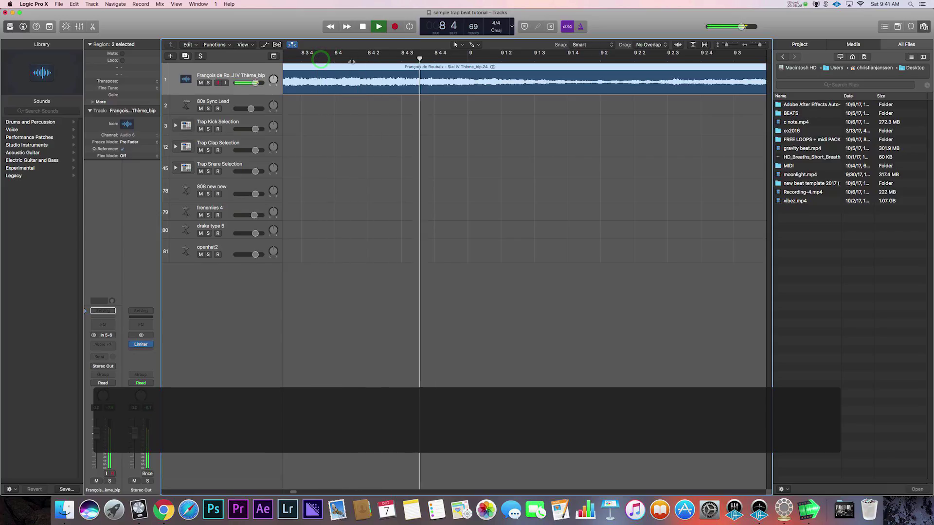
pyautogui.click(395, 58)
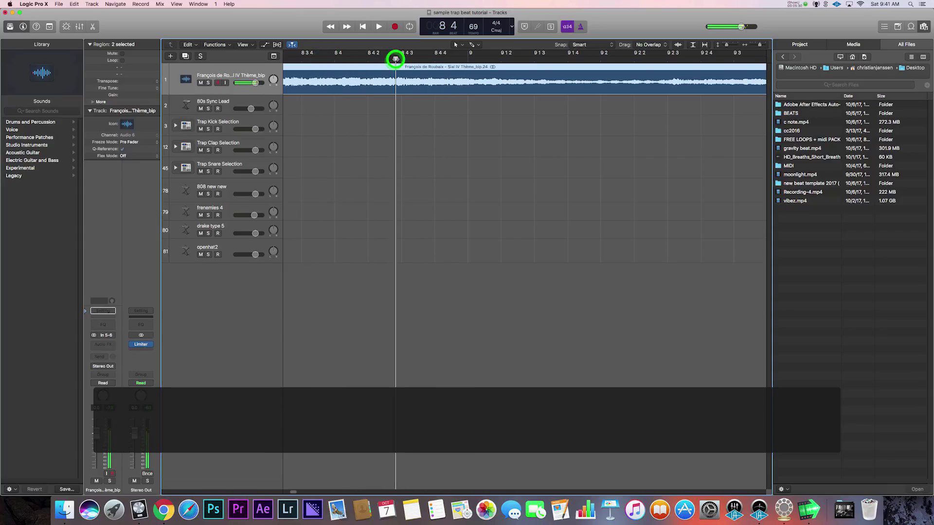
pyautogui.press('super+t')
pyautogui.press('space')
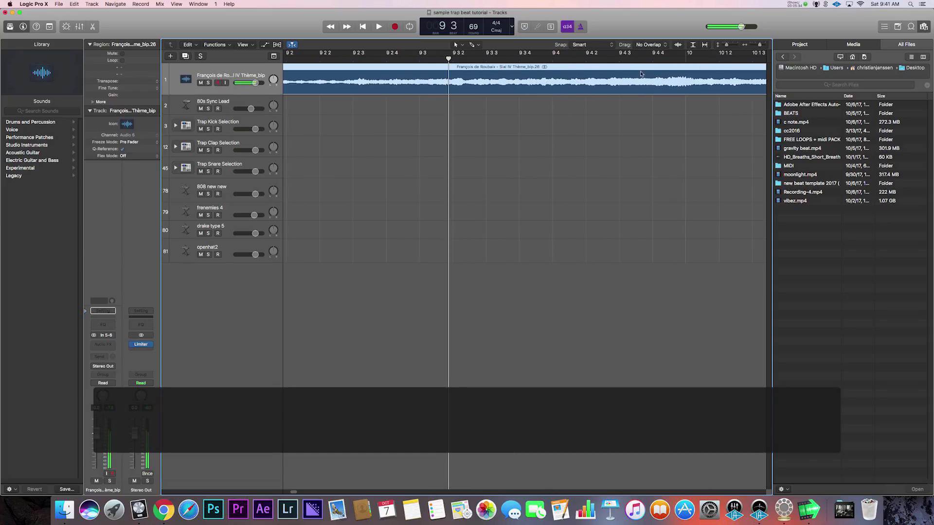
# Audition bar 9 around beat 2 and split the region at the chord change just before 9 2 3
pyautogui.moveTo(448, 61); pyautogui.dragTo(349, 60)
pyautogui.press('space')
pyautogui.press('space')
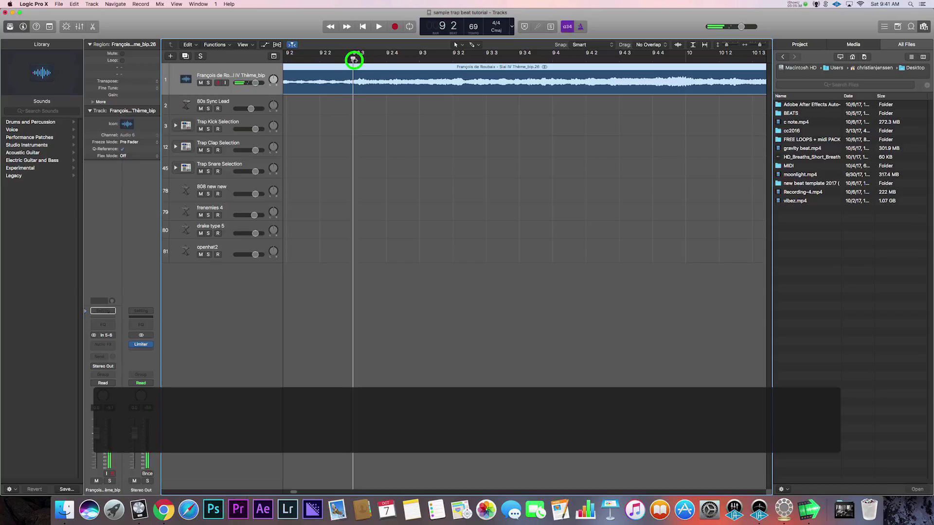
pyautogui.press('super+t')
pyautogui.press('space')
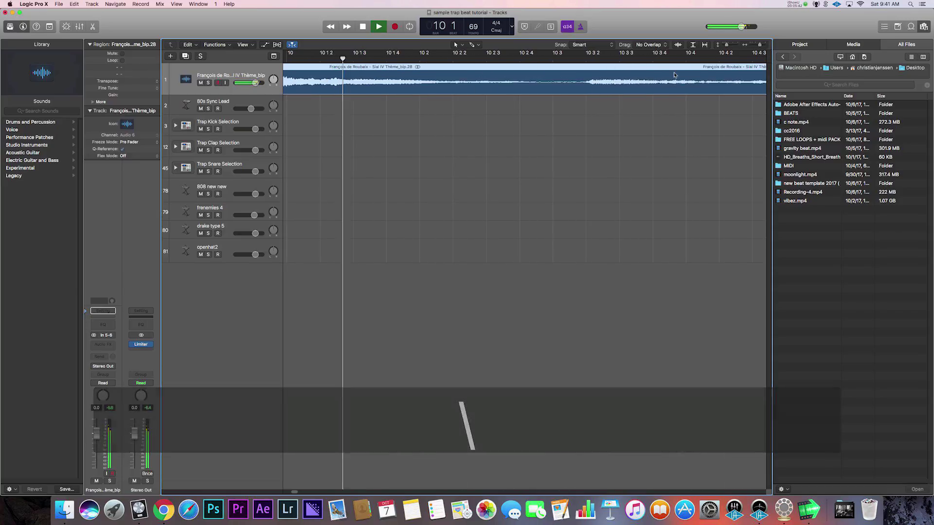
# Split the region at the chord change in bar 10 beat 3, just before 10 3 2, and play on from there
pyautogui.press('space')
pyautogui.moveTo(531, 59); pyautogui.dragTo(585, 59)
pyautogui.press('space')
pyautogui.click(753, 44)
pyautogui.click(752, 47)
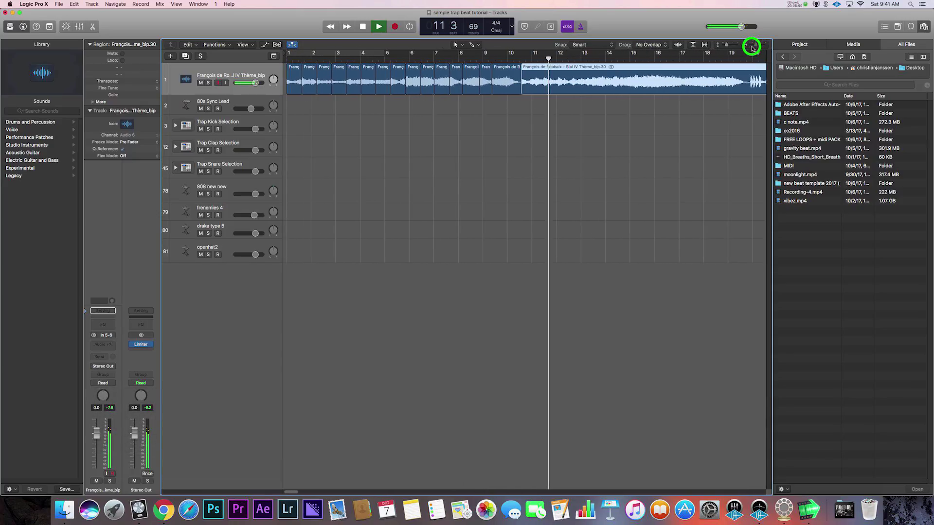
pyautogui.moveTo(752, 47); pyautogui.dragTo(757, 47)
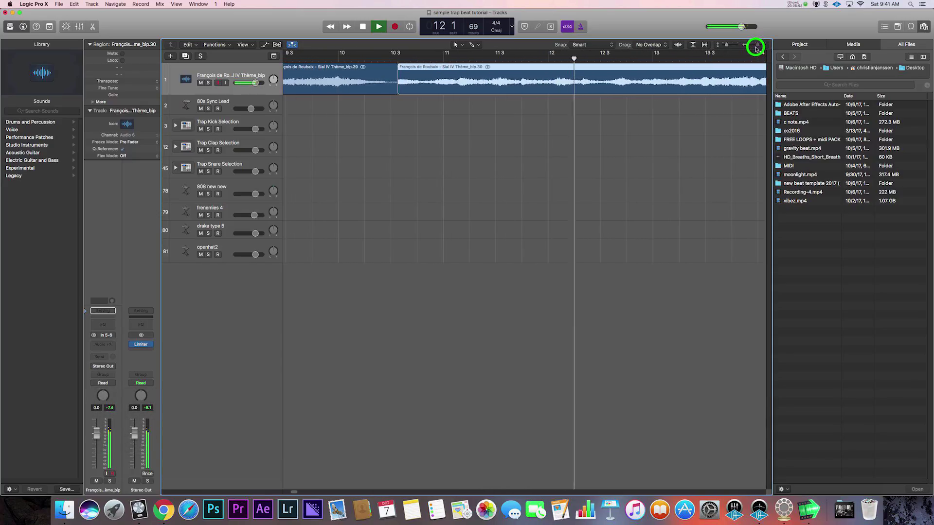
# Audition from the bar 10 cut and split the region at the chord change in bar 11 beat 1
pyautogui.press('space')
pyautogui.moveTo(436, 59); pyautogui.dragTo(403, 57)
pyautogui.press('space')
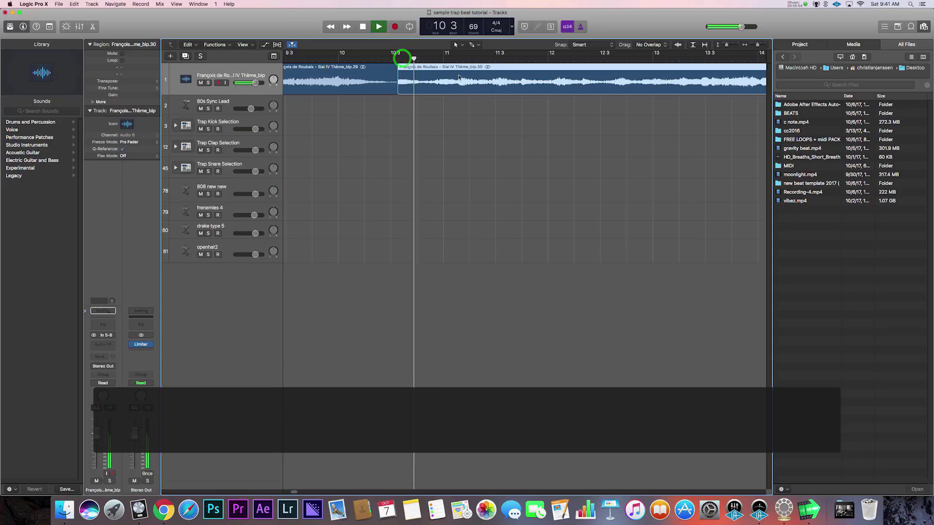
pyautogui.press('space')
pyautogui.click(463, 59)
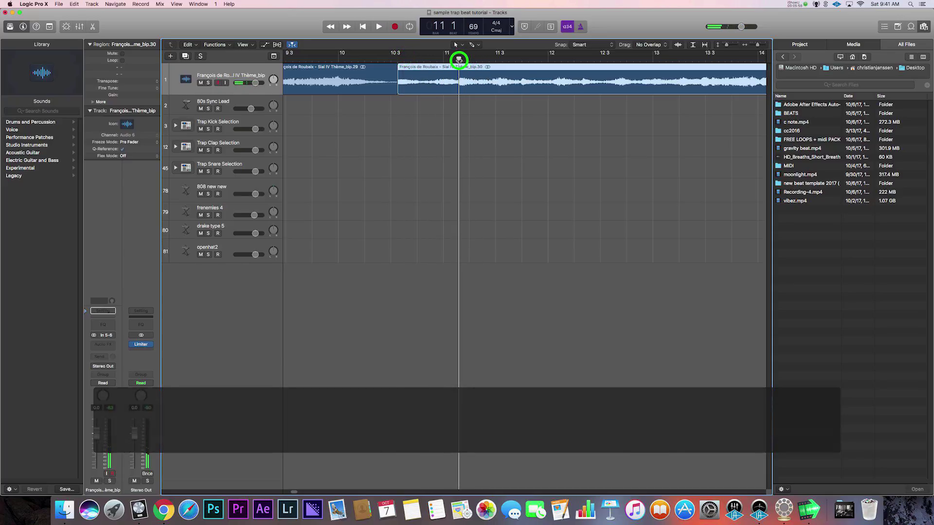
pyautogui.press('\\')
pyautogui.press('space')
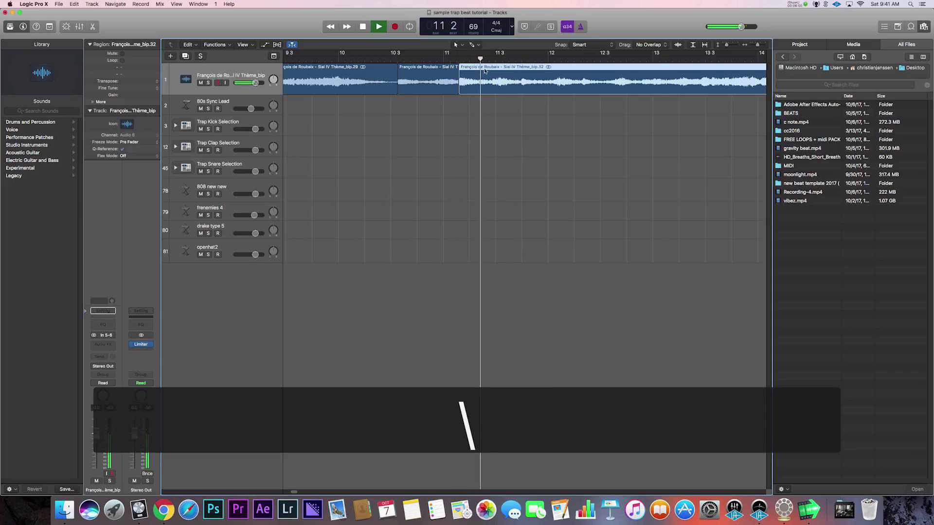
# Split the remaining region at the chord changes in bar 11 beat 4 and bar 12 beat 2
pyautogui.press('space')
pyautogui.click(522, 59)
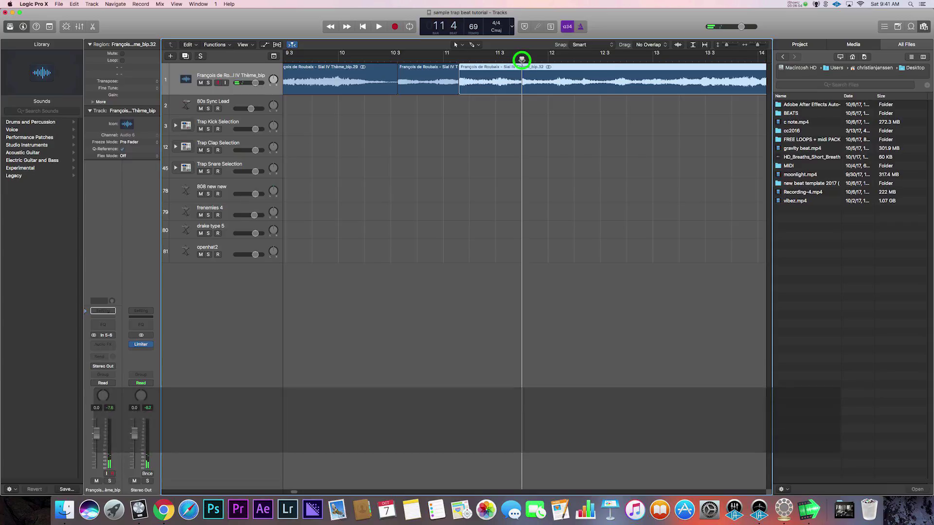
pyautogui.press('\\')
pyautogui.press('space')
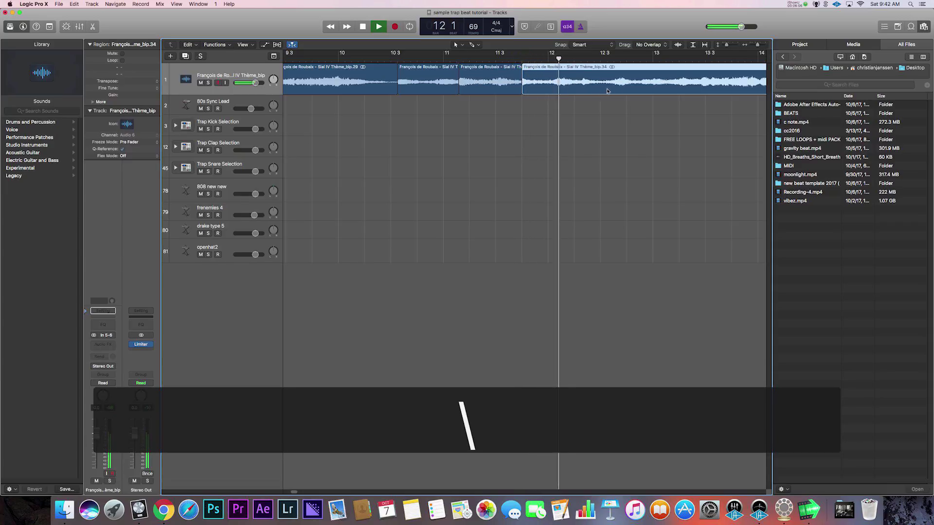
pyautogui.press('space')
pyautogui.click(586, 60)
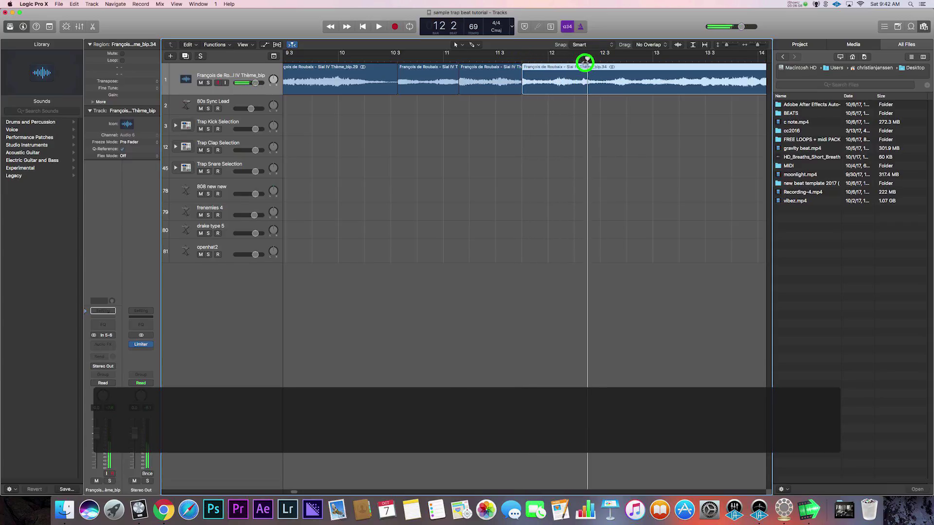
pyautogui.press('space')
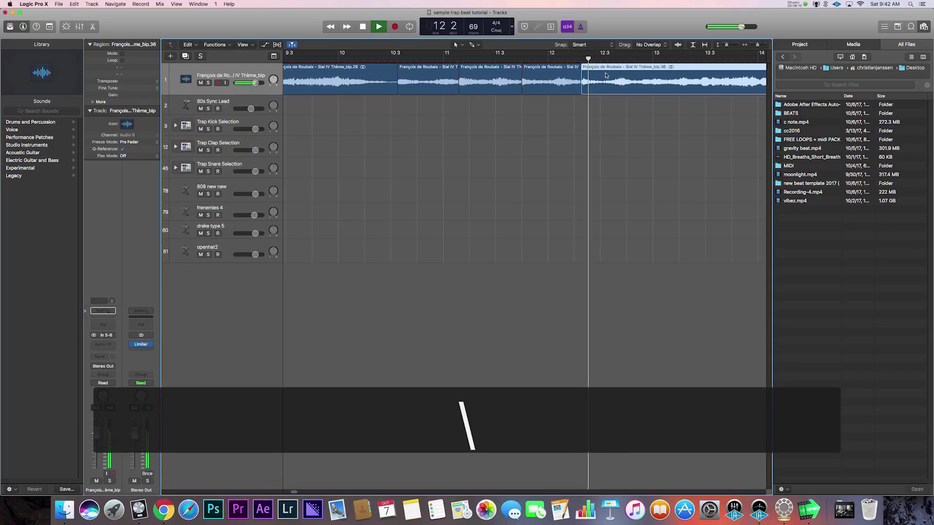
# Split the remaining region at the chord changes in bar 12 beat 4 and bar 13 beat 2
pyautogui.press('space')
pyautogui.moveTo(655, 59); pyautogui.dragTo(640, 60)
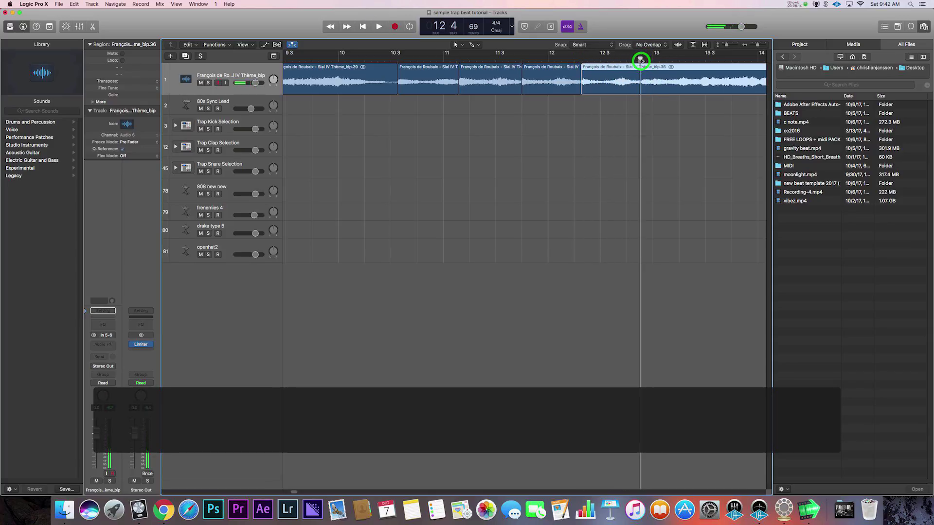
pyautogui.press('\\')
pyautogui.press('space')
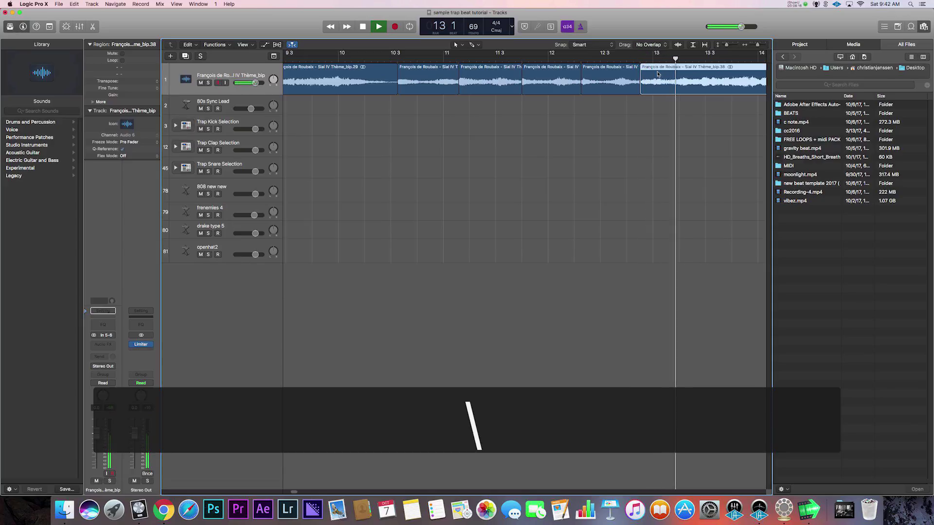
pyautogui.press('space')
pyautogui.moveTo(708, 59); pyautogui.dragTo(701, 60)
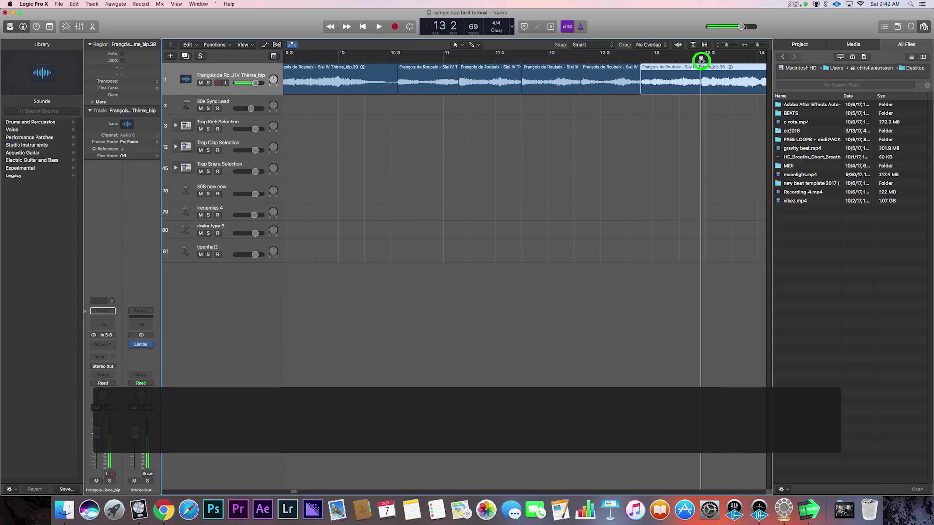
pyautogui.press('\\')
pyautogui.press('space')
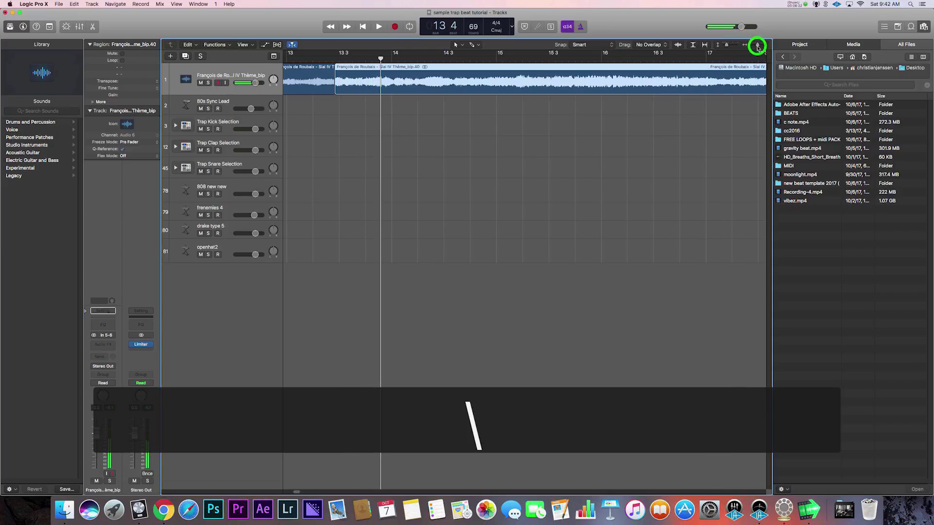
# Delete the leftover sample region after the last cut in bar 13 and return the playhead to the start of the project
pyautogui.moveTo(757, 46); pyautogui.dragTo(743, 46)
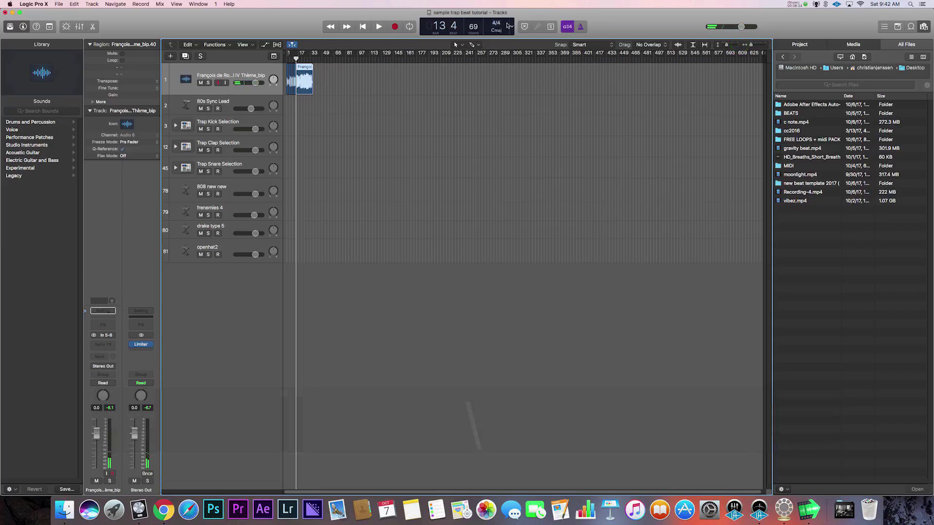
pyautogui.moveTo(751, 46); pyautogui.dragTo(756, 46)
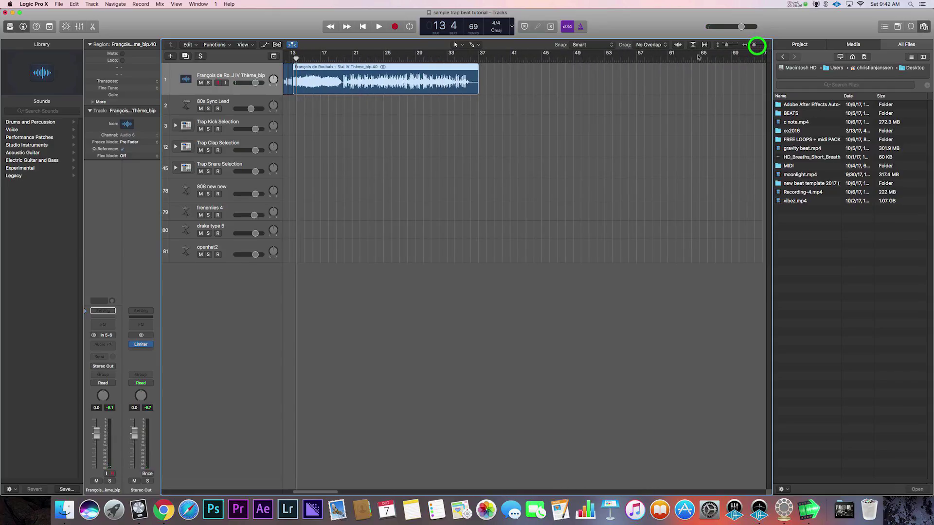
pyautogui.press('Delete')
pyautogui.moveTo(284, 59); pyautogui.dragTo(183, 58)
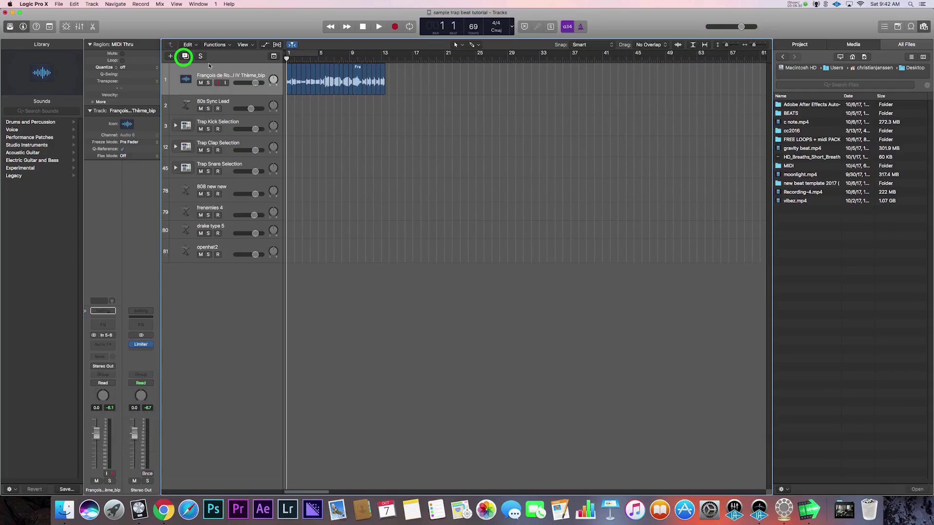
# Select all the chopped sample regions from bar 1 to bar 13 on the audio track
pyautogui.moveTo(407, 89); pyautogui.dragTo(250, 82)
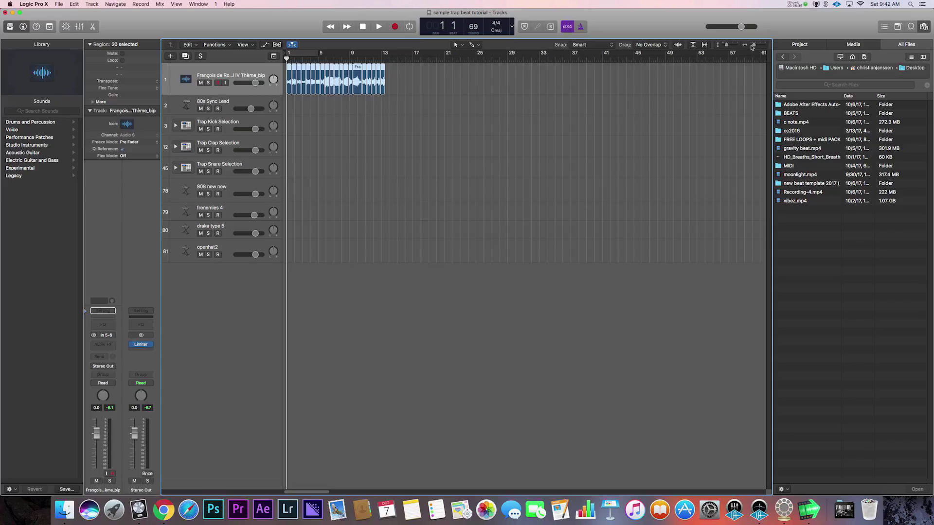
pyautogui.moveTo(754, 47); pyautogui.dragTo(757, 47)
pyautogui.moveTo(693, 77); pyautogui.dragTo(291, 83)
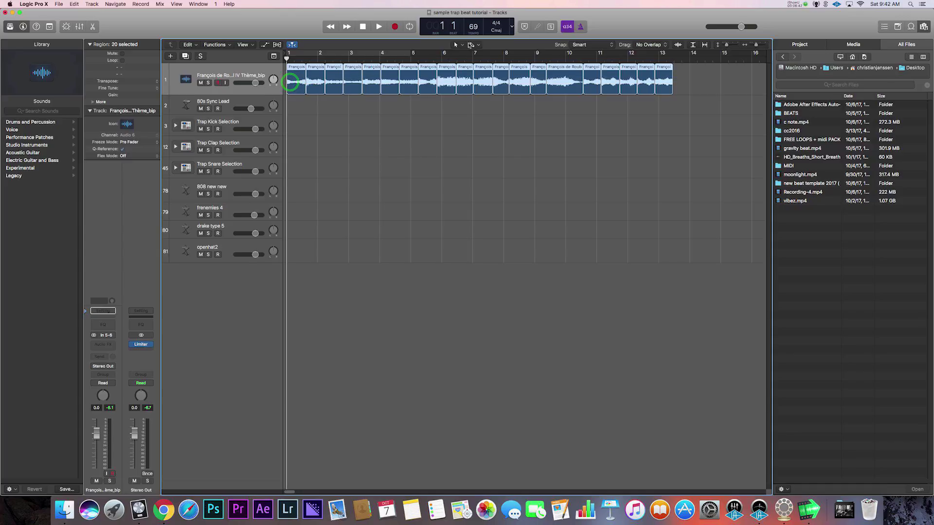
# Set the secondary tool to the Fade Tool for work on the first cut in bar 1
pyautogui.click(471, 45)
pyautogui.click(494, 139)
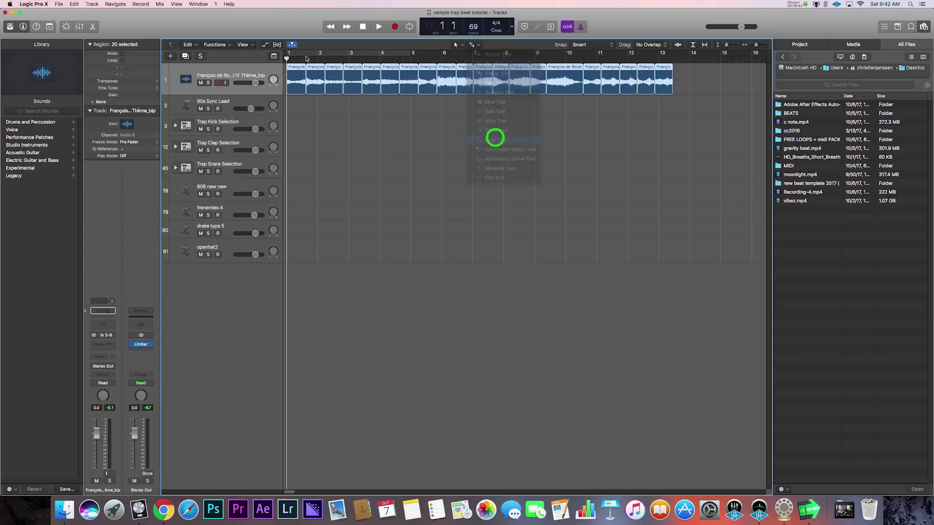
pyautogui.click(761, 45)
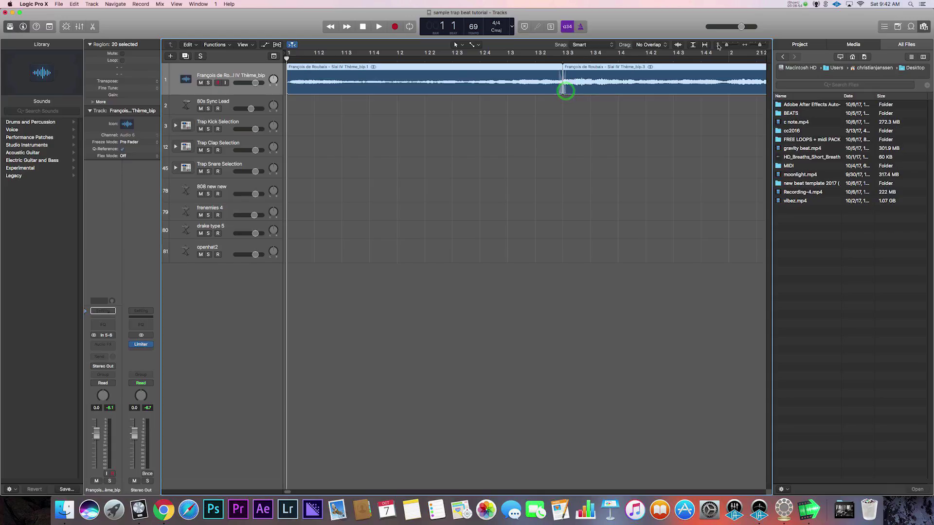
# Add a short fade-out at the end of the last sample region in bar 13
pyautogui.moveTo(759, 46); pyautogui.dragTo(750, 46)
pyautogui.click(637, 91)
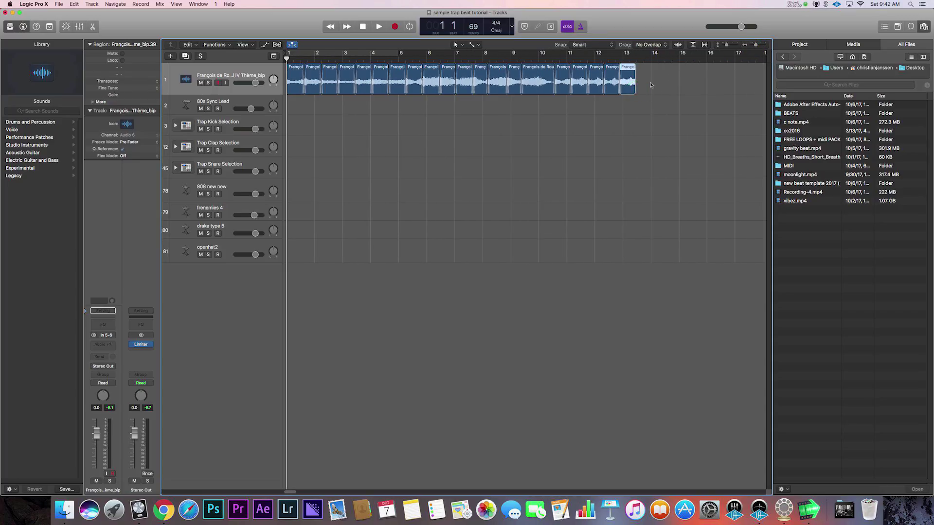
pyautogui.click(632, 60)
pyautogui.moveTo(754, 42); pyautogui.dragTo(760, 46)
pyautogui.click(654, 91)
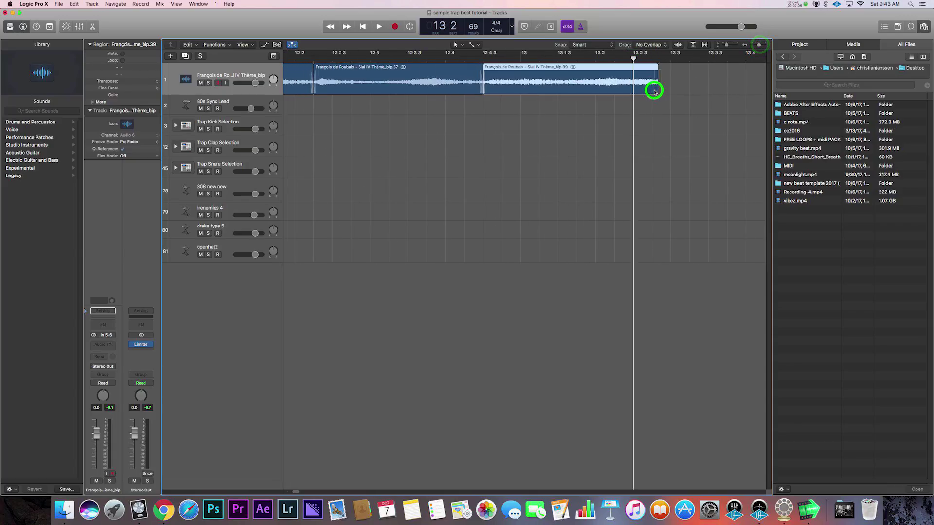
# Add a short fade-in at the start of the first sample region in bar 1
pyautogui.moveTo(757, 46); pyautogui.dragTo(740, 45)
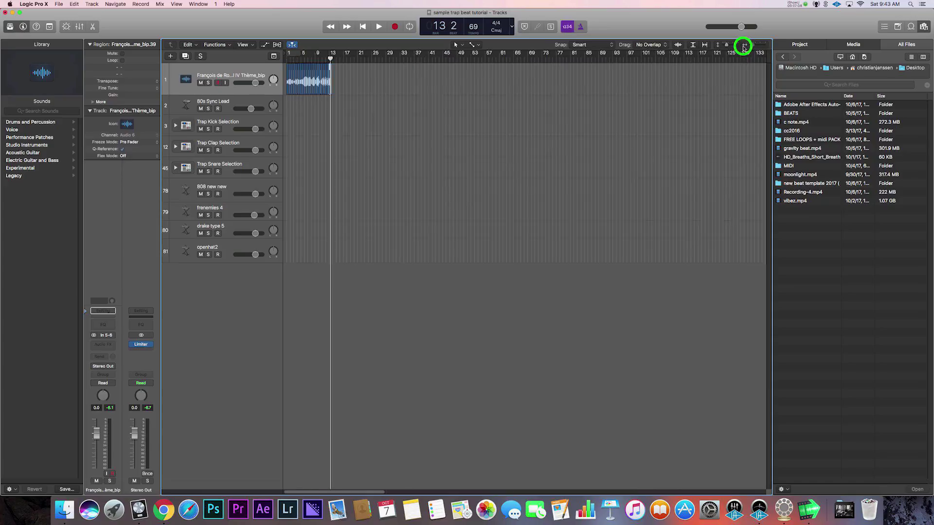
pyautogui.press('Return')
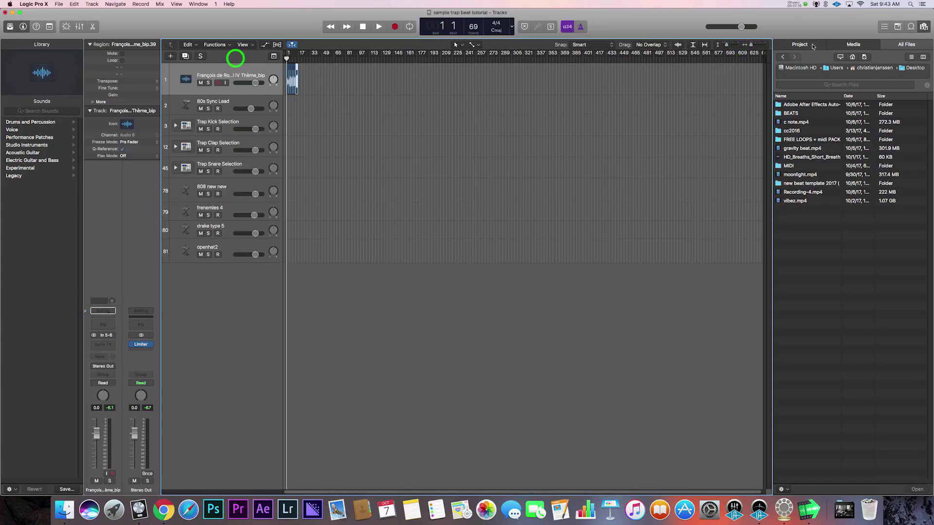
pyautogui.click(759, 45)
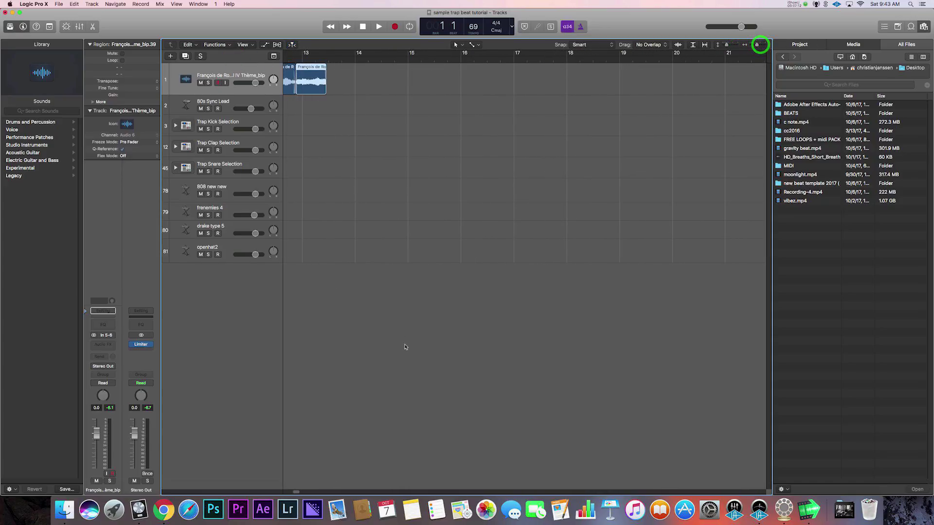
pyautogui.moveTo(294, 492); pyautogui.dragTo(262, 492)
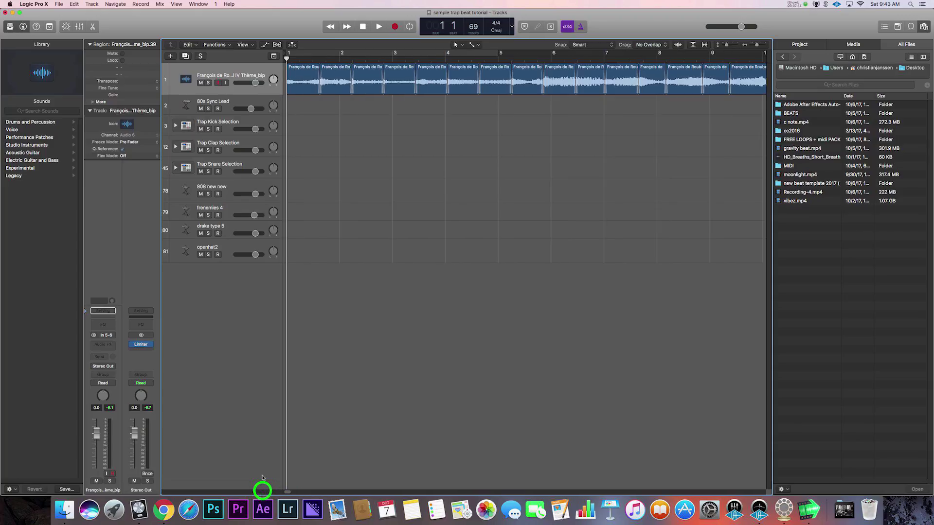
pyautogui.click(287, 87)
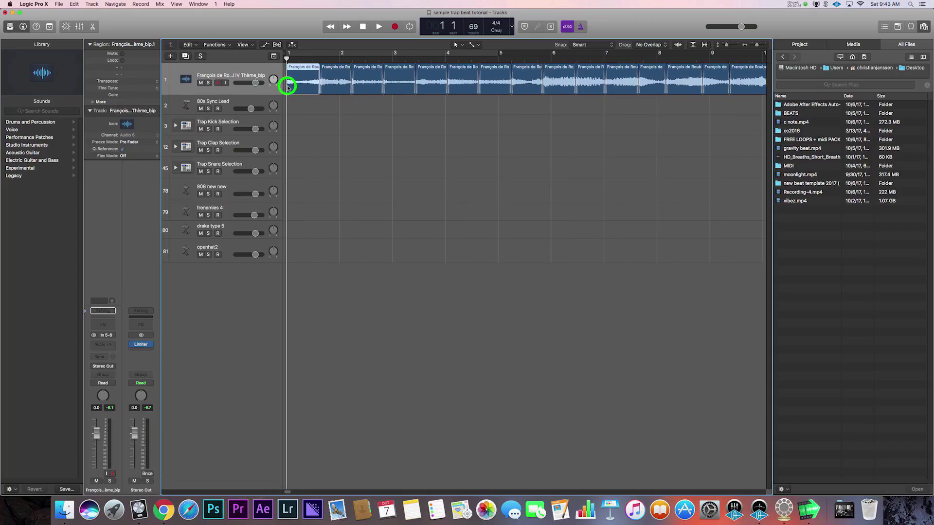
# Play the chopped sample briefly, add a Channel EQ to its track and roll off the low end with the low-cut filter
pyautogui.press('space')
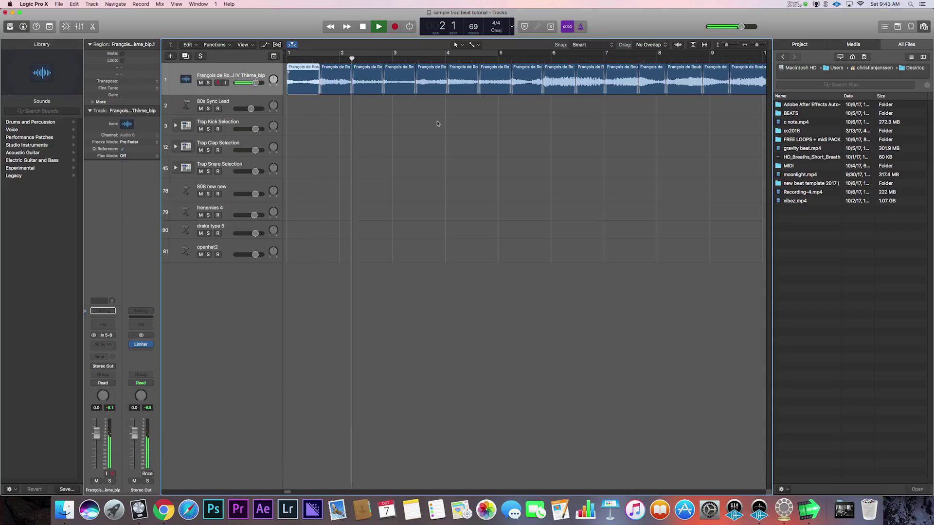
pyautogui.press('space')
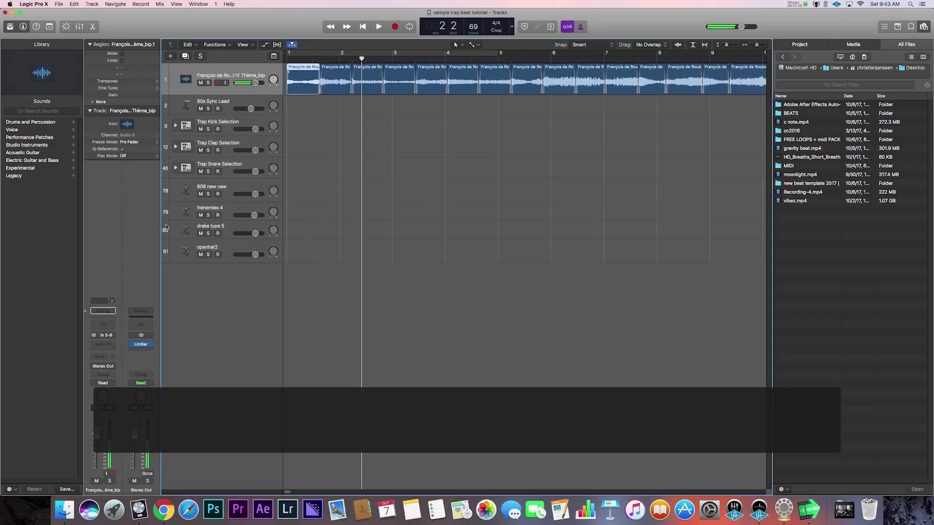
pyautogui.click(102, 324)
pyautogui.click(47, 69)
pyautogui.moveTo(63, 134); pyautogui.dragTo(137, 131)
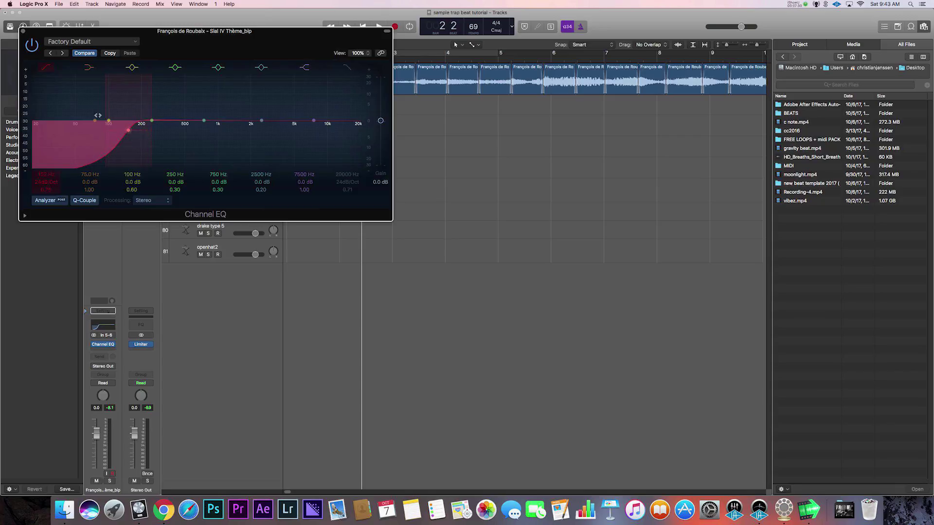
pyautogui.click(22, 32)
# Play the chopped sample from the project start to hear it with the EQ
pyautogui.moveTo(315, 60); pyautogui.dragTo(191, 58)
pyautogui.press('space')
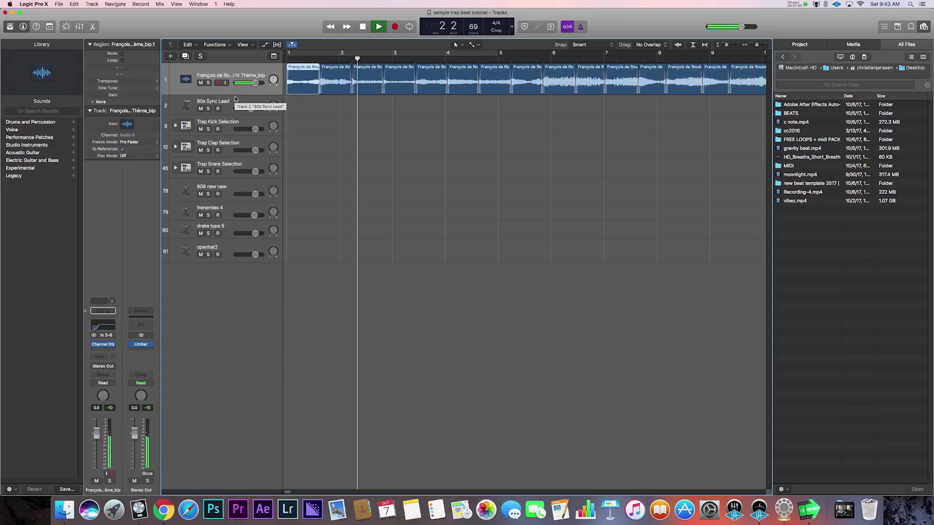
pyautogui.click(755, 45)
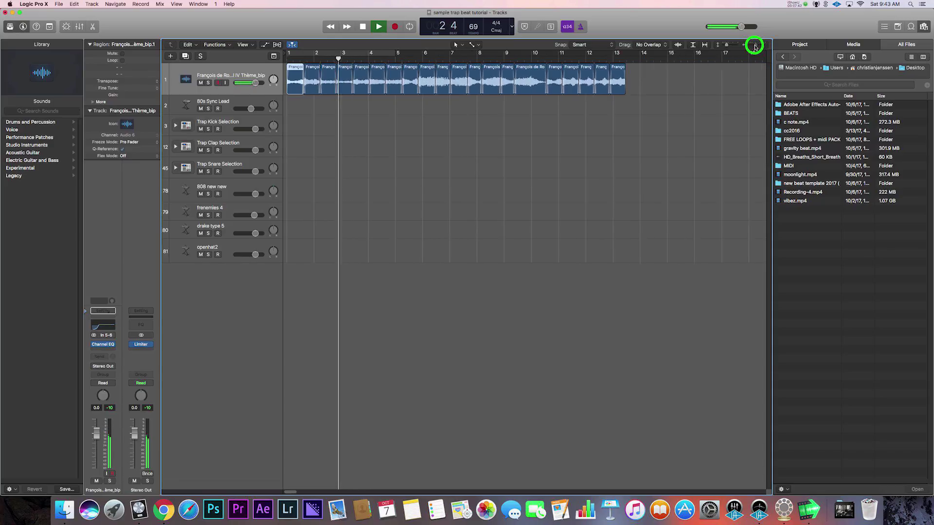
pyautogui.click(754, 45)
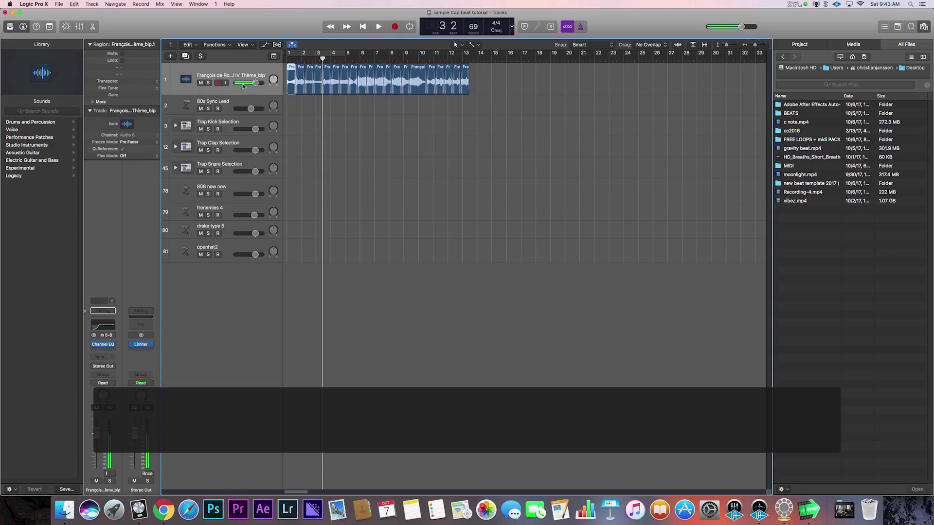
# Create a new software instrument track below the sample track and load the EXS24 sampler on it
pyautogui.click(170, 56)
pyautogui.click(560, 128)
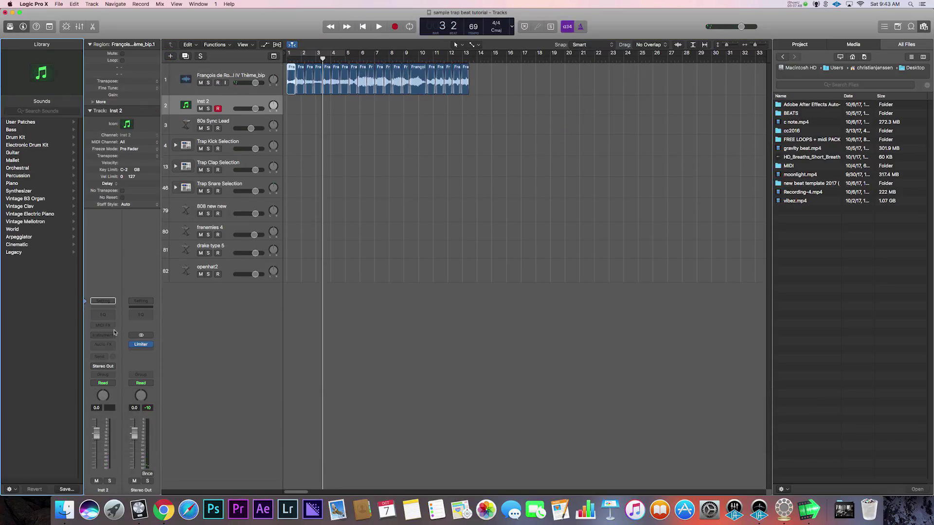
pyautogui.click(115, 332)
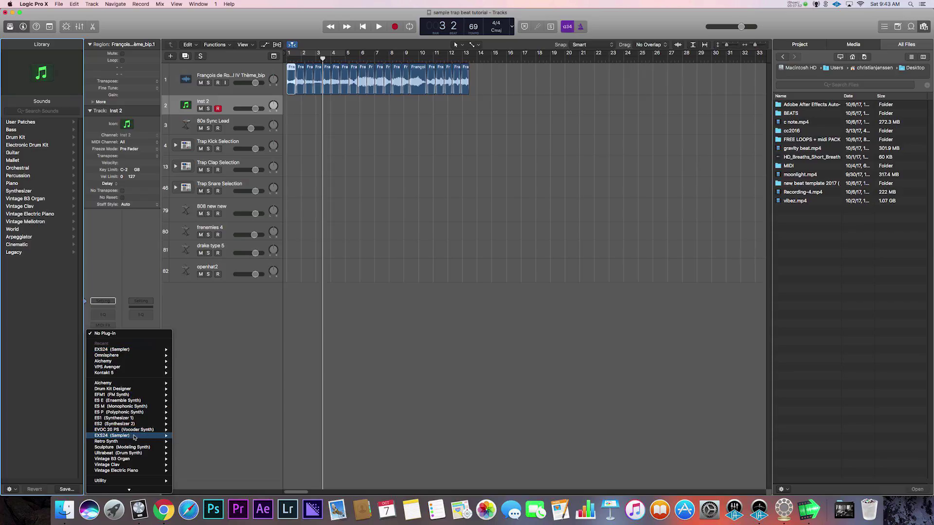
pyautogui.moveTo(135, 437)
pyautogui.click(189, 442)
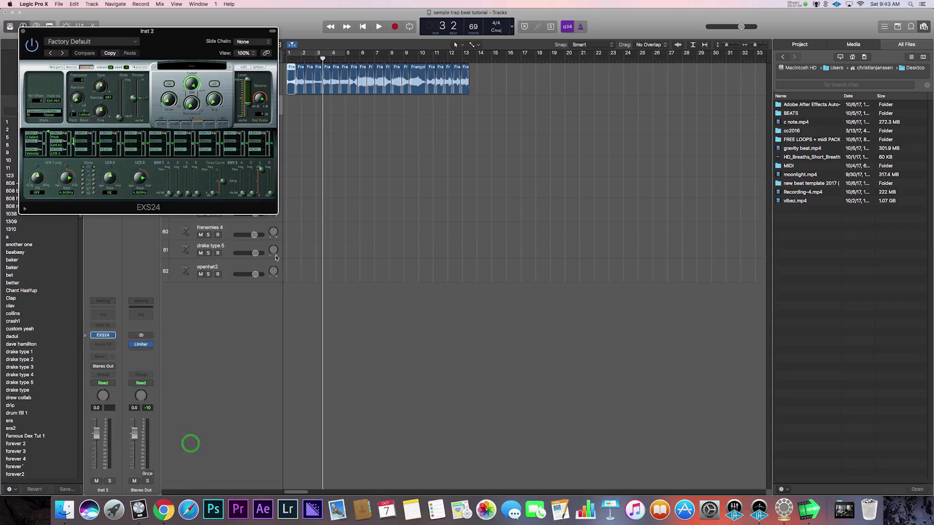
pyautogui.moveTo(174, 53); pyautogui.dragTo(329, 240)
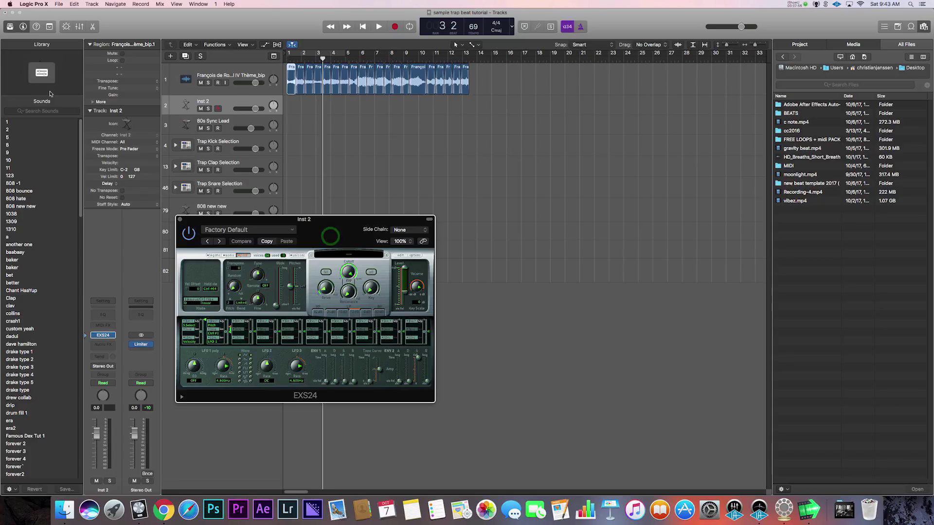
# Check in the advanced preferences that the advanced tools and all additional options are enabled
pyautogui.click(43, 7)
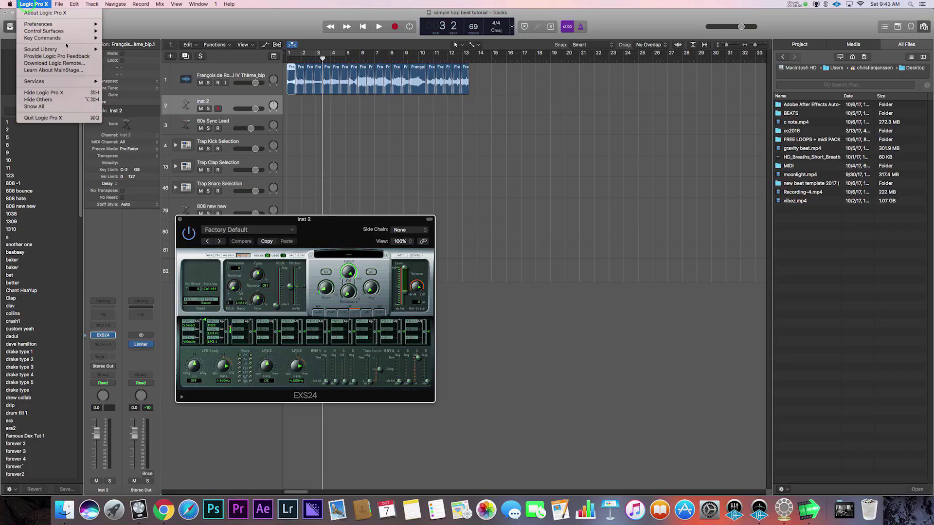
pyautogui.moveTo(69, 25)
pyautogui.click(130, 86)
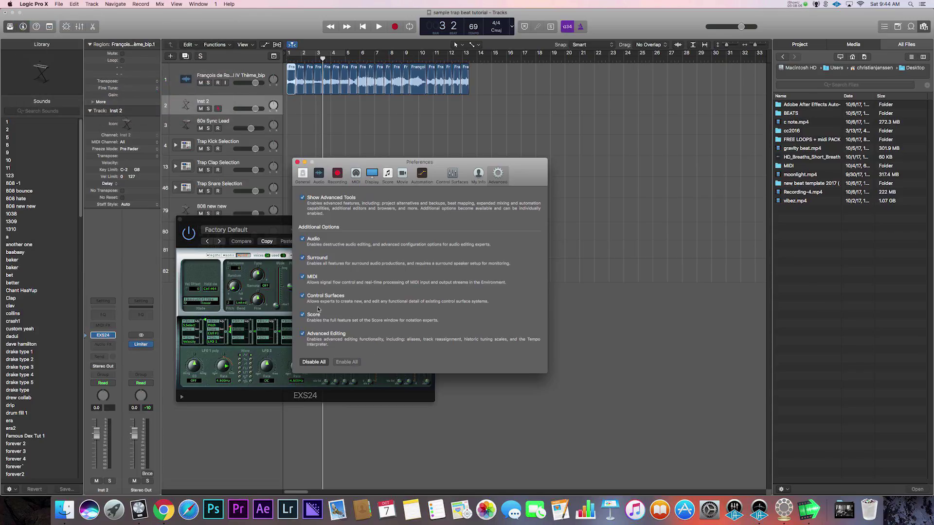
pyautogui.click(298, 162)
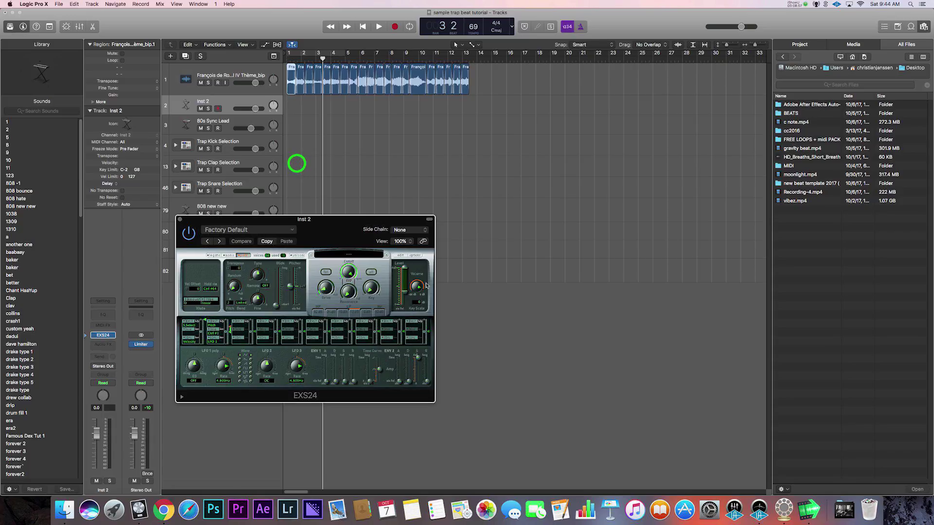
# Open the EXS24 Instrument Editor and arrange the plug-in windows clear of the sample regions and the zone list
pyautogui.click(401, 256)
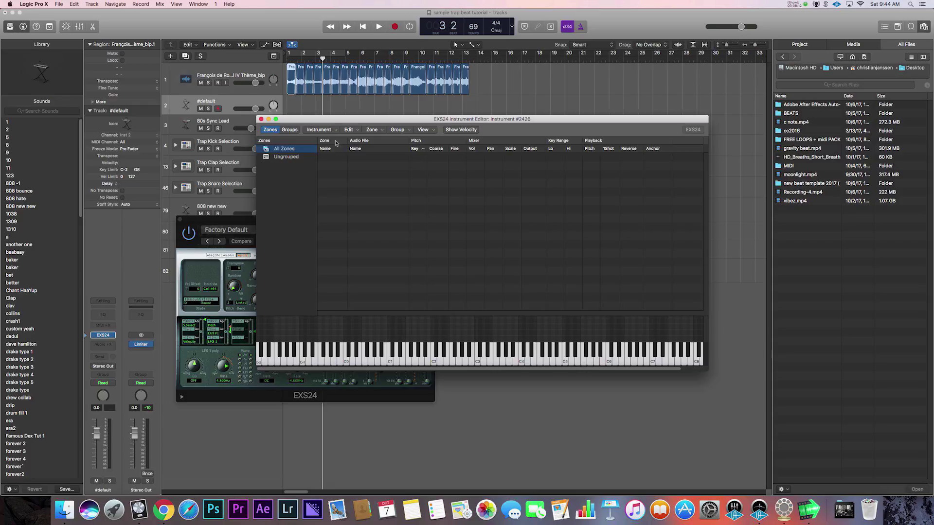
pyautogui.moveTo(335, 119); pyautogui.dragTo(320, 146)
pyautogui.moveTo(489, 79); pyautogui.dragTo(289, 92)
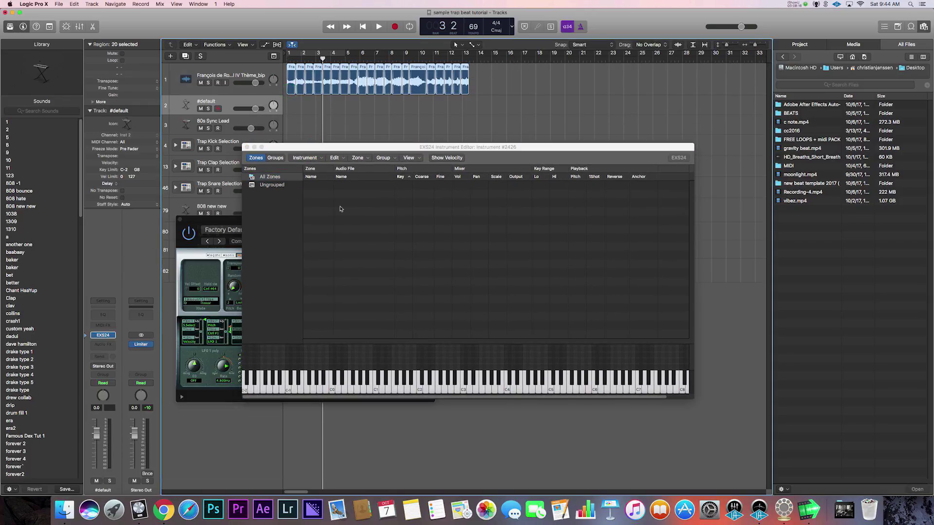
pyautogui.moveTo(226, 225); pyautogui.dragTo(81, 274)
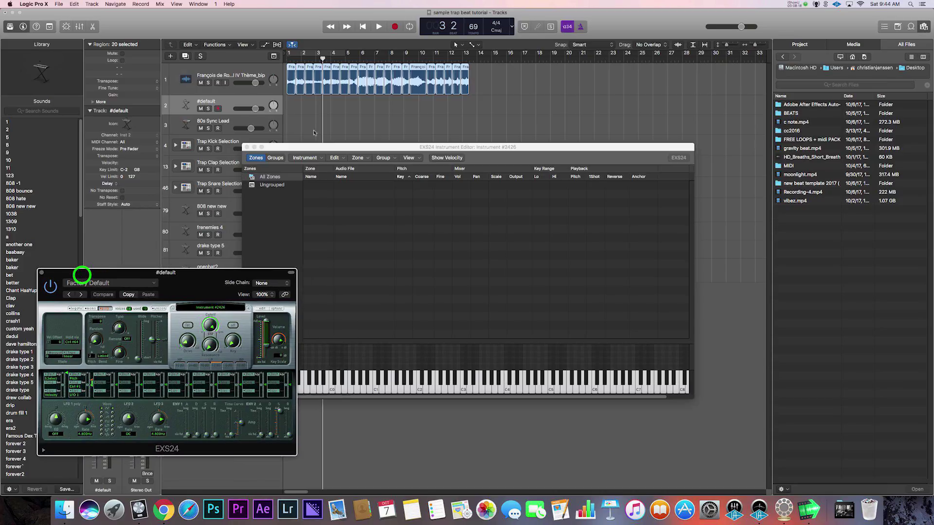
# Add all 20 chopped regions to the editor as contiguous zones with a width of 1 note, starting at C1
pyautogui.click(455, 121)
pyautogui.moveTo(481, 89); pyautogui.dragTo(247, 88)
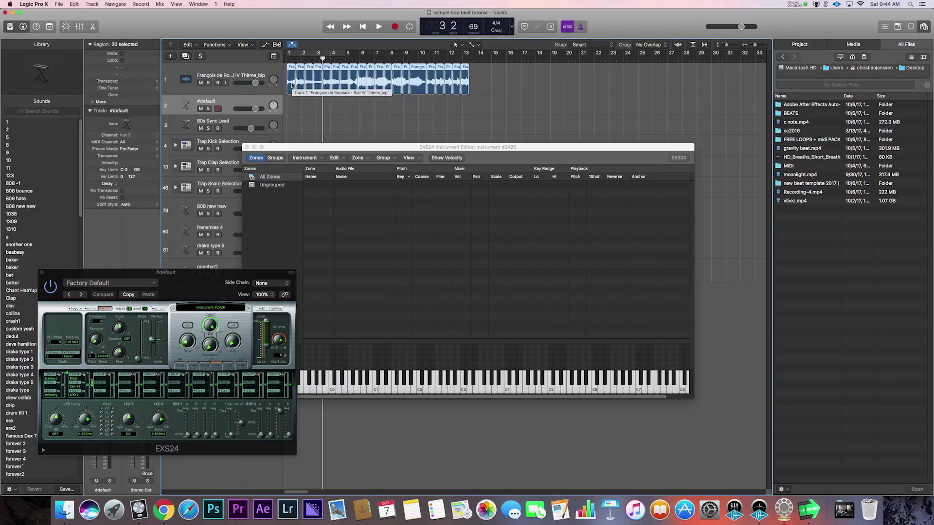
pyautogui.moveTo(293, 85); pyautogui.dragTo(337, 196)
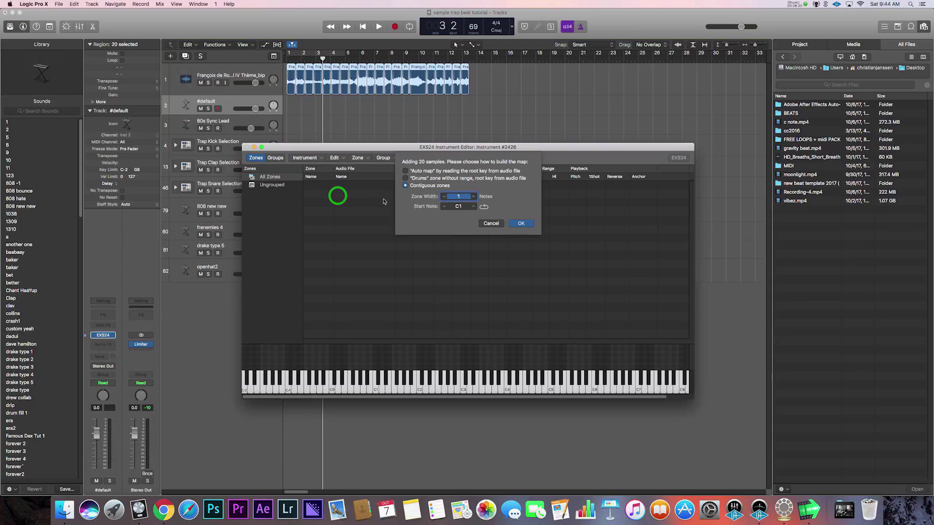
pyautogui.click(521, 224)
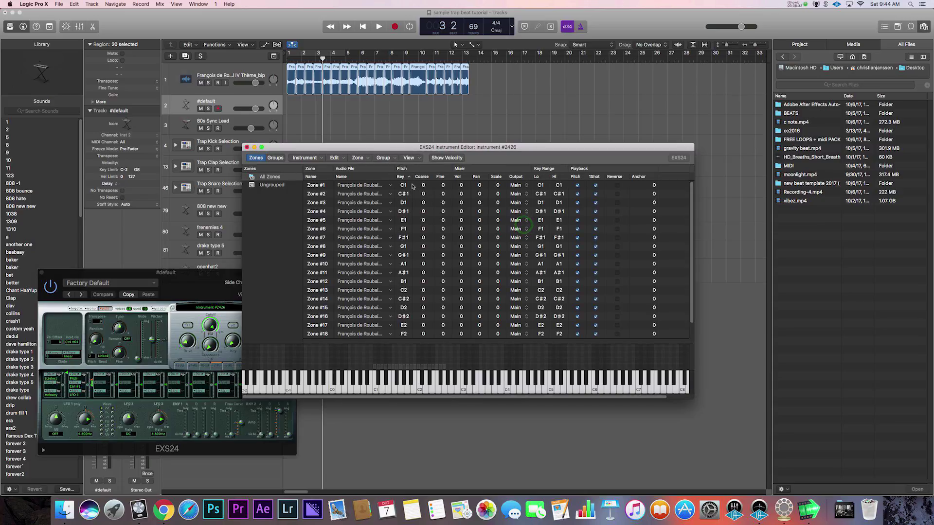
# Create a new group in the instrument editor and assign all the zones to it
pyautogui.click(383, 157)
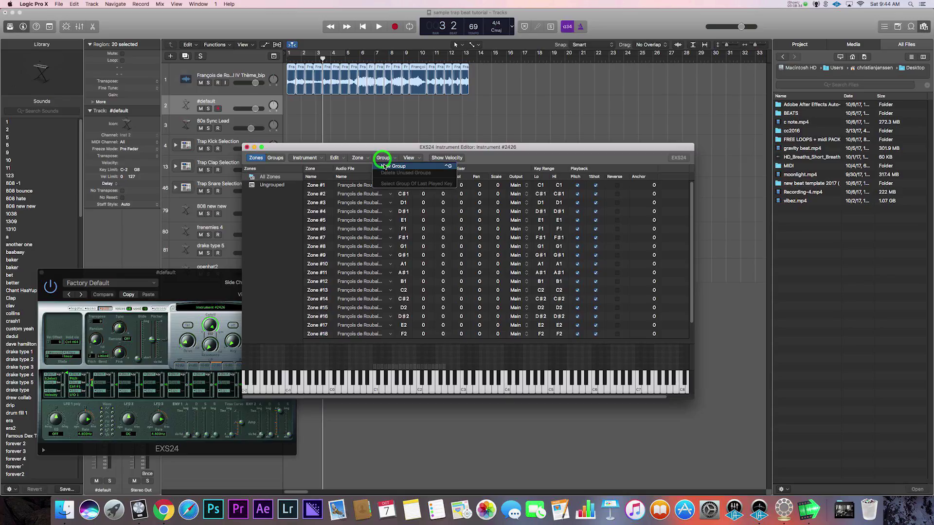
pyautogui.click(383, 166)
pyautogui.click(364, 203)
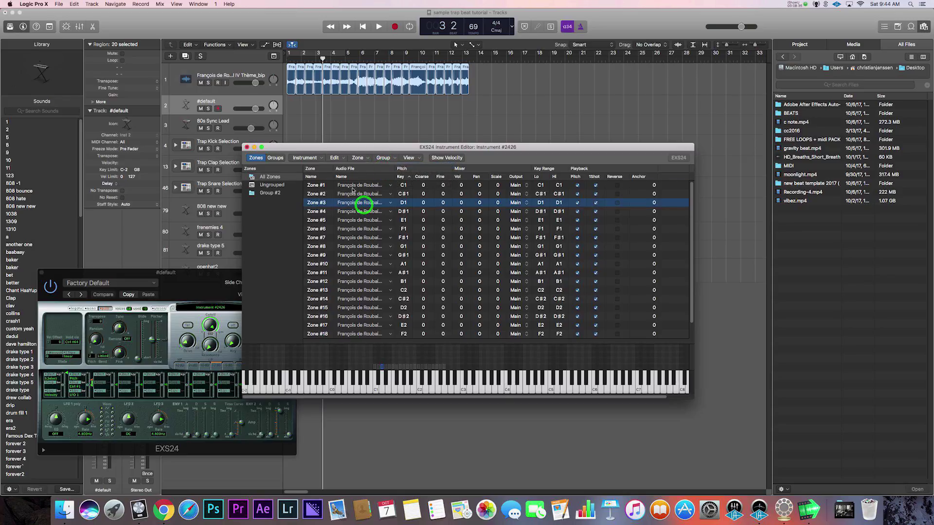
pyautogui.click(350, 185)
pyautogui.press('super+a')
pyautogui.moveTo(369, 210); pyautogui.dragTo(267, 194)
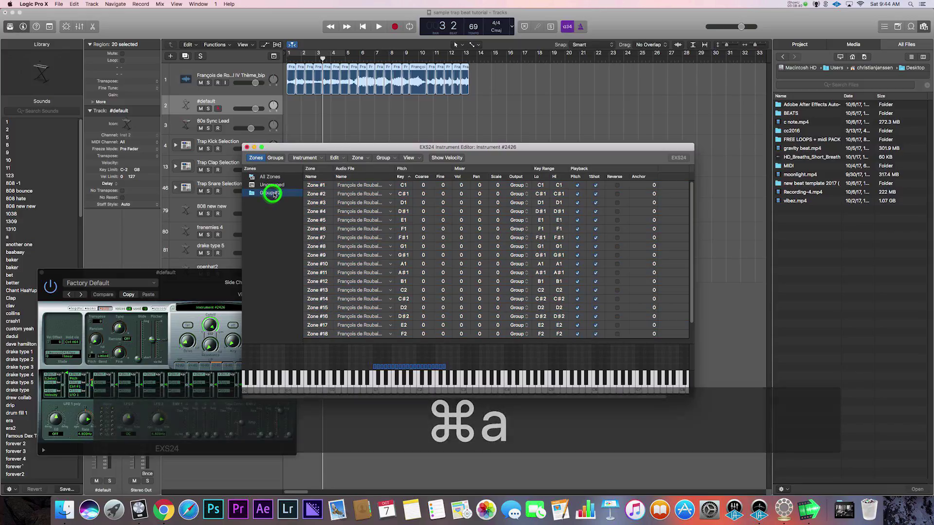
# Set the new group's polyphony to 1 voice and return to the zone list
pyautogui.click(275, 157)
pyautogui.click(378, 185)
pyautogui.click(374, 193)
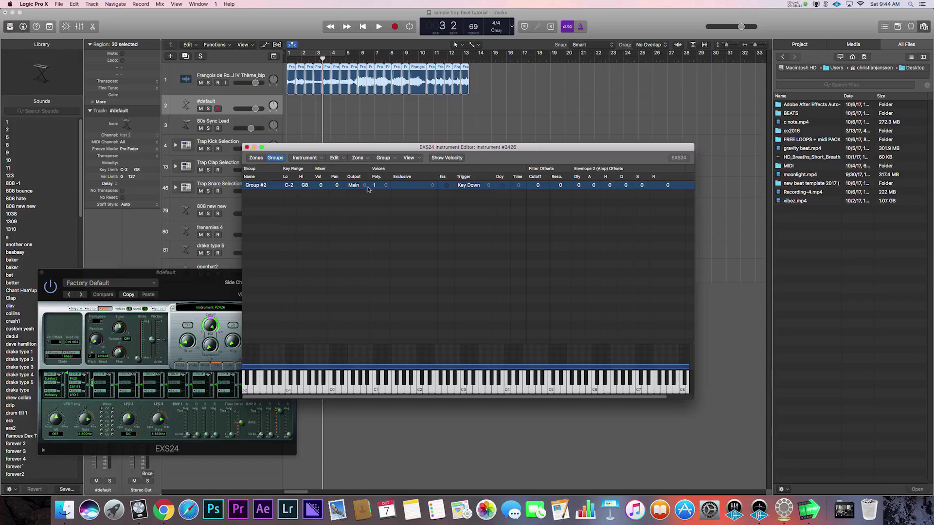
pyautogui.click(256, 157)
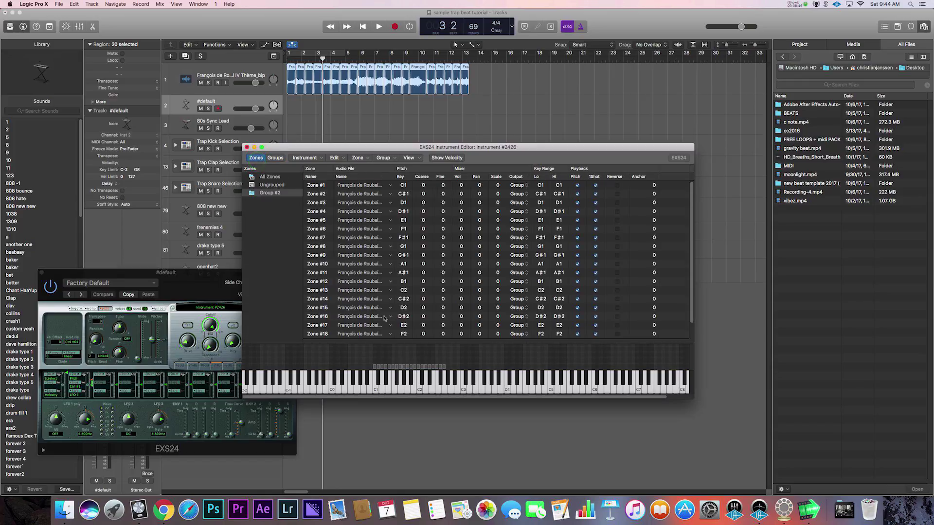
# Audition the C1 and F1 zones on the editor's keyboard and review the full zone list
pyautogui.click(377, 388)
pyautogui.click(394, 387)
pyautogui.click(377, 388)
pyautogui.click(394, 388)
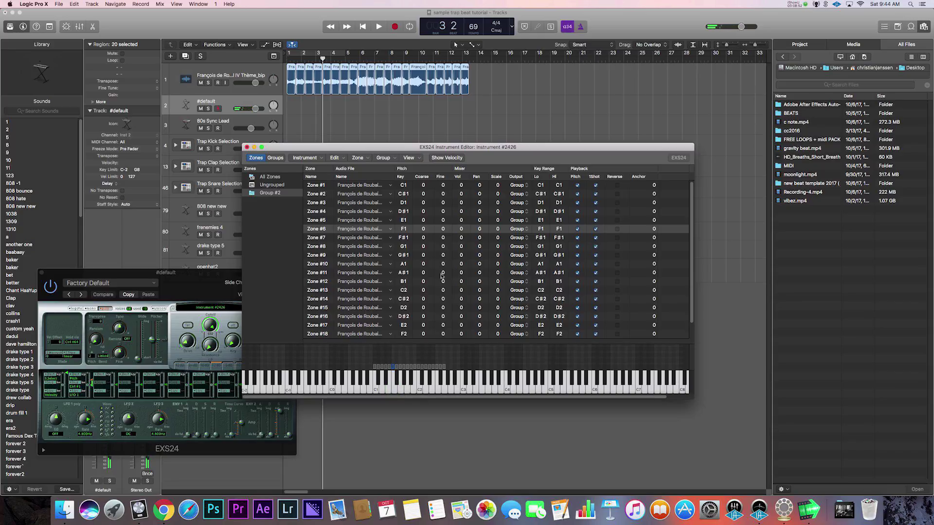
pyautogui.scroll(-1, 598, 199)
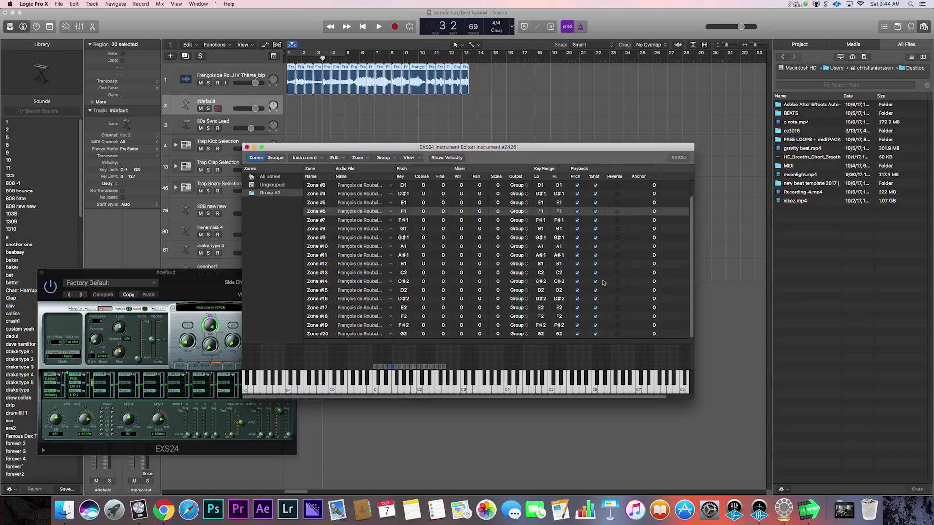
pyautogui.scroll(1, 596, 227)
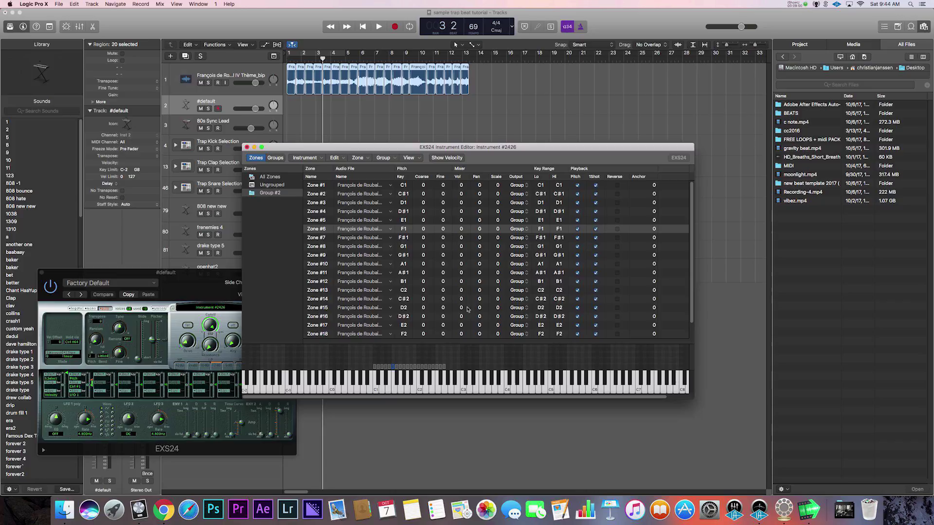
pyautogui.click(396, 390)
pyautogui.scroll(-2, 614, 284)
pyautogui.scroll(2, 618, 302)
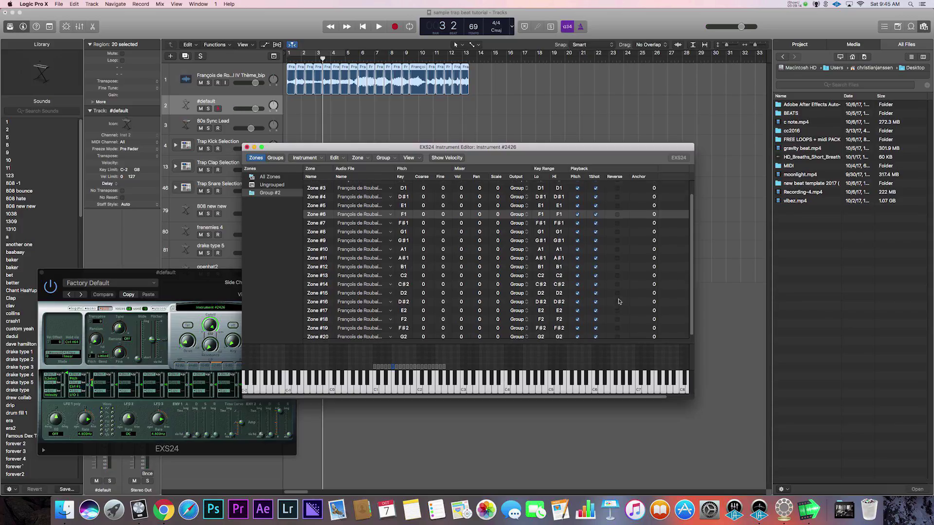
# Turn on Reverse playback for all the zones and look over the zone list
pyautogui.click(617, 186)
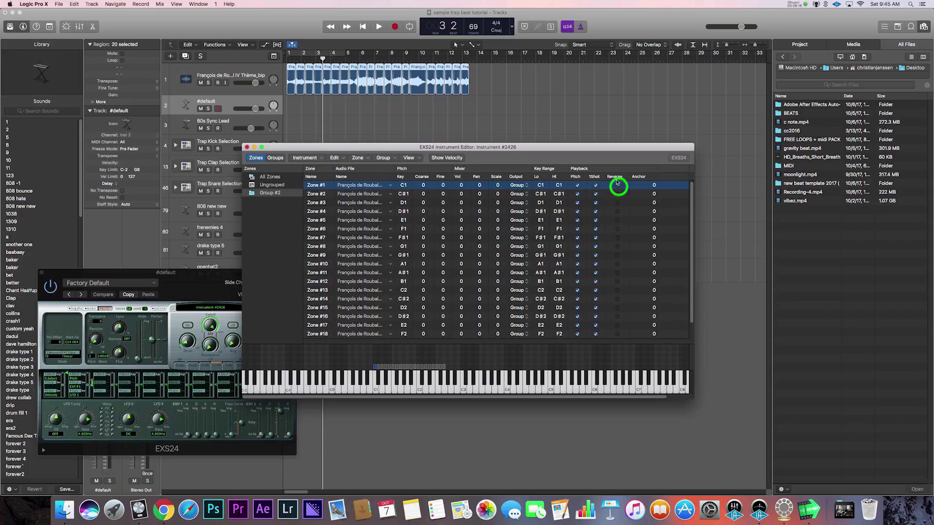
pyautogui.press('super+a')
pyautogui.click(617, 185)
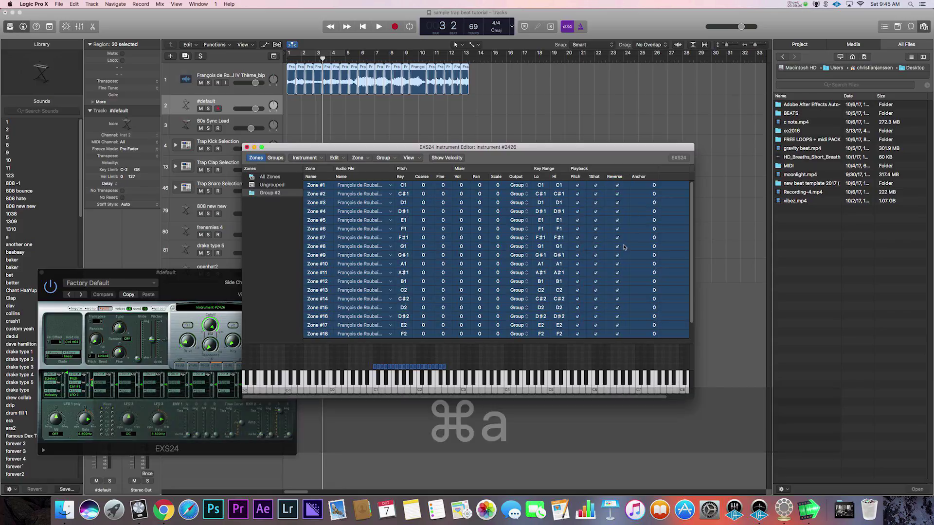
pyautogui.scroll(-2, 618, 231)
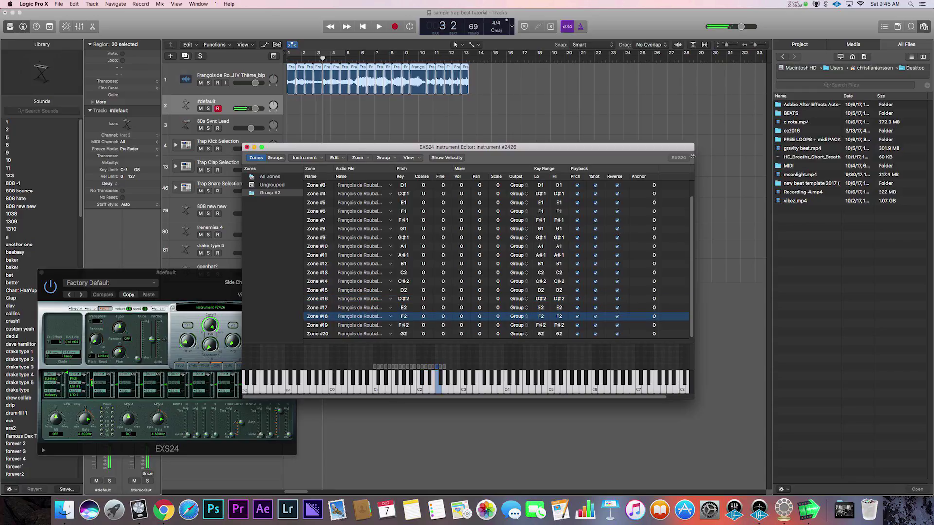
# Select all the zones again and turn their Reverse playback off
pyautogui.hotkey('ctrl', 'a')
pyautogui.click(451, 194)
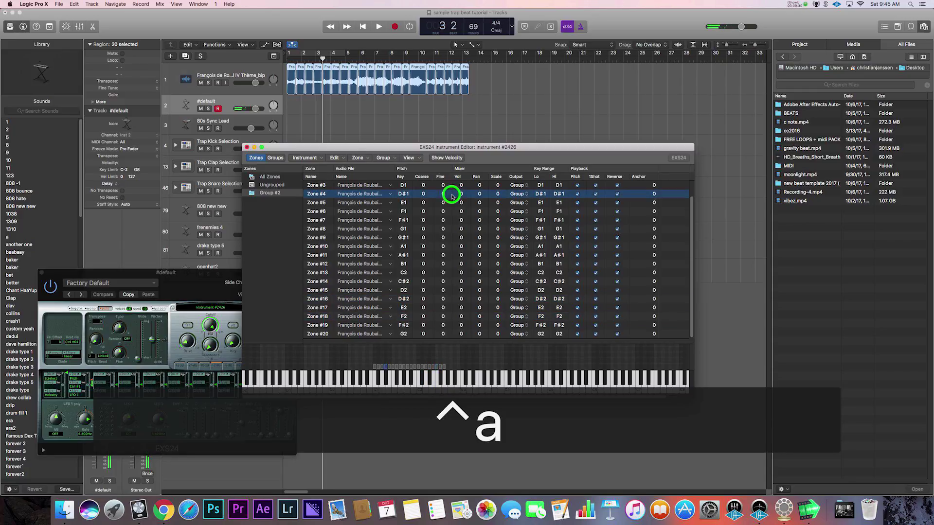
pyautogui.hotkey('ctrl', 'a')
pyautogui.click(378, 186)
pyautogui.press('super+a')
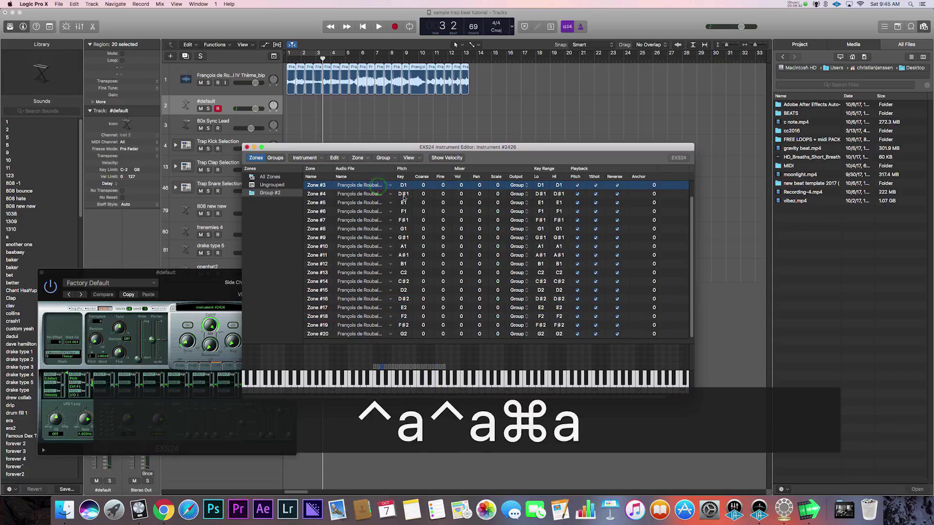
pyautogui.click(617, 185)
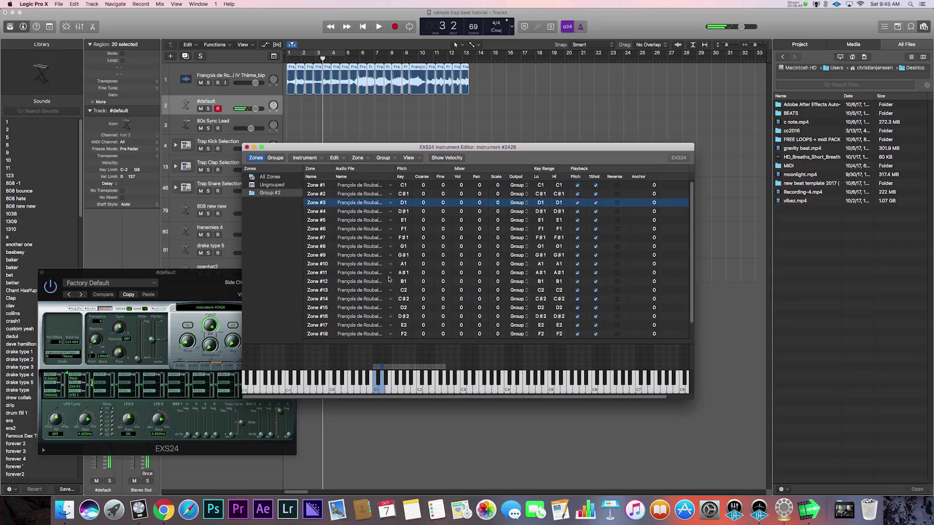
# Mute the chopped sample's audio track, return the playhead to bar 1, and make the #default track slightly taller
pyautogui.moveTo(291, 143); pyautogui.dragTo(293, 269)
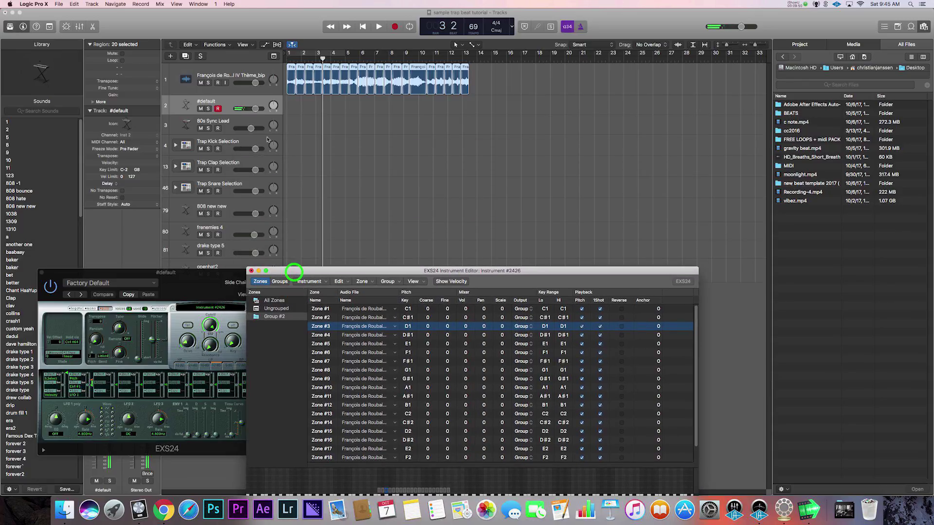
pyautogui.click(201, 83)
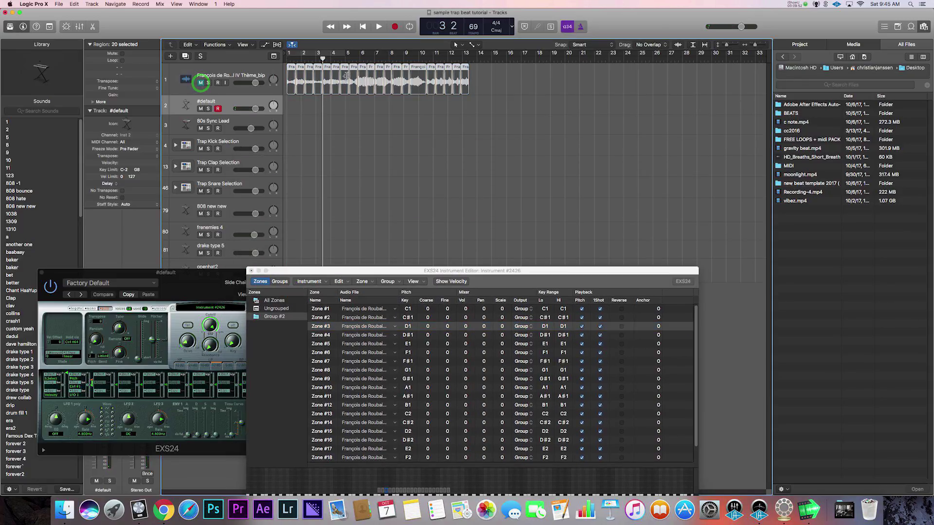
pyautogui.press('Return')
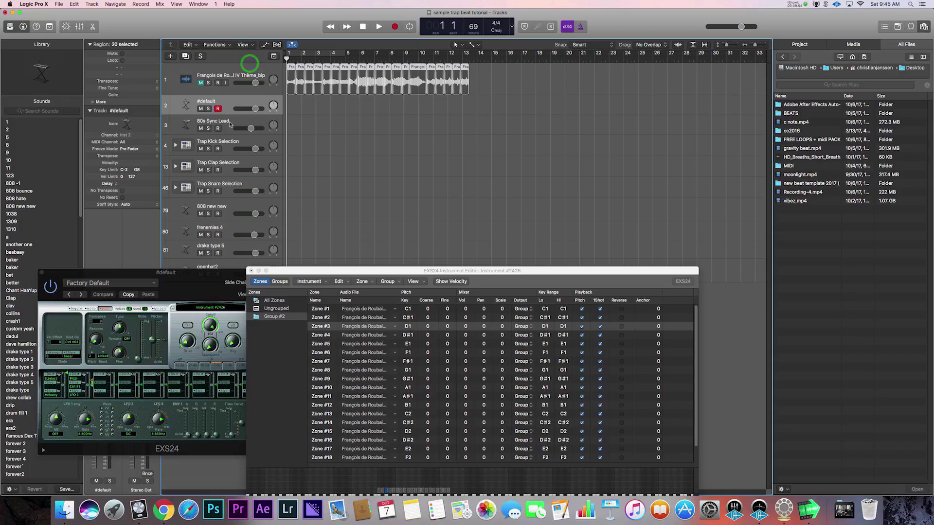
pyautogui.moveTo(234, 116); pyautogui.dragTo(233, 123)
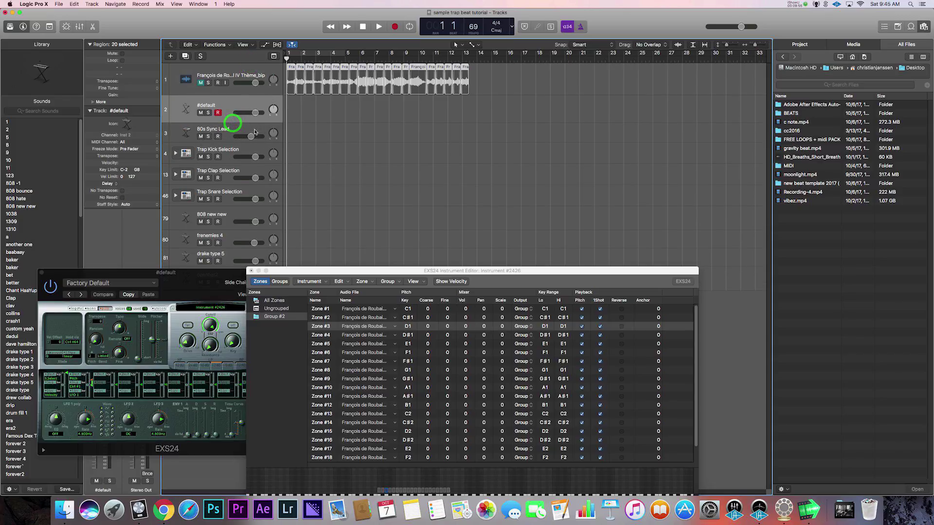
# Save the sampler instrument under the name "sample tutorial chops" in the Sampler Instruments folder
pyautogui.click(311, 282)
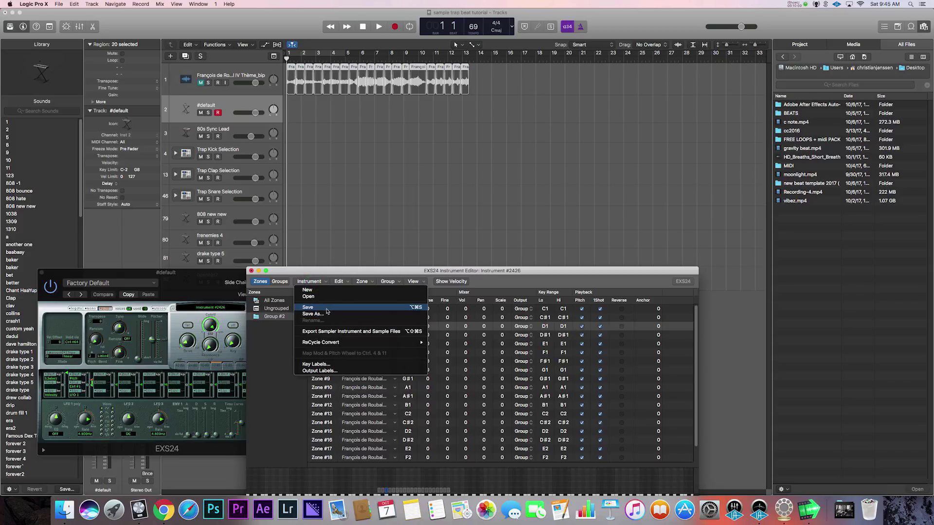
pyautogui.click(311, 280)
pyautogui.click(312, 281)
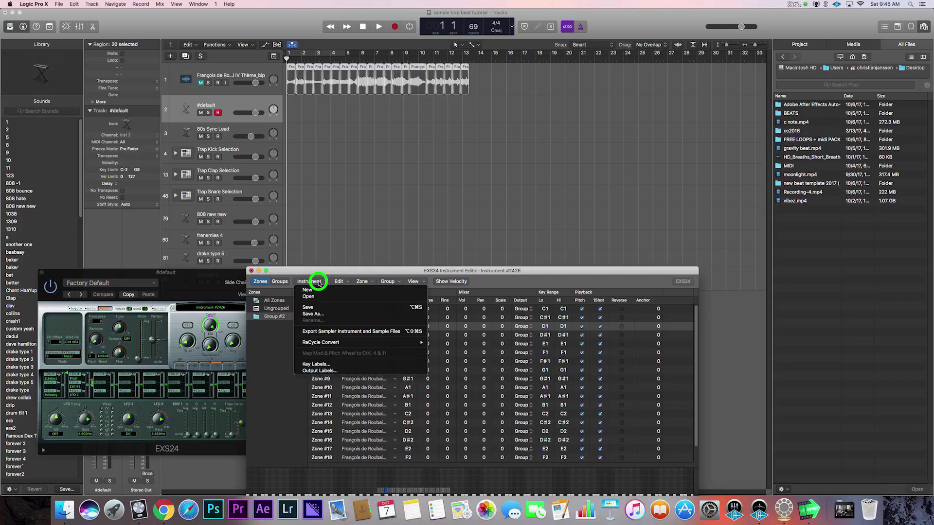
pyautogui.click(327, 315)
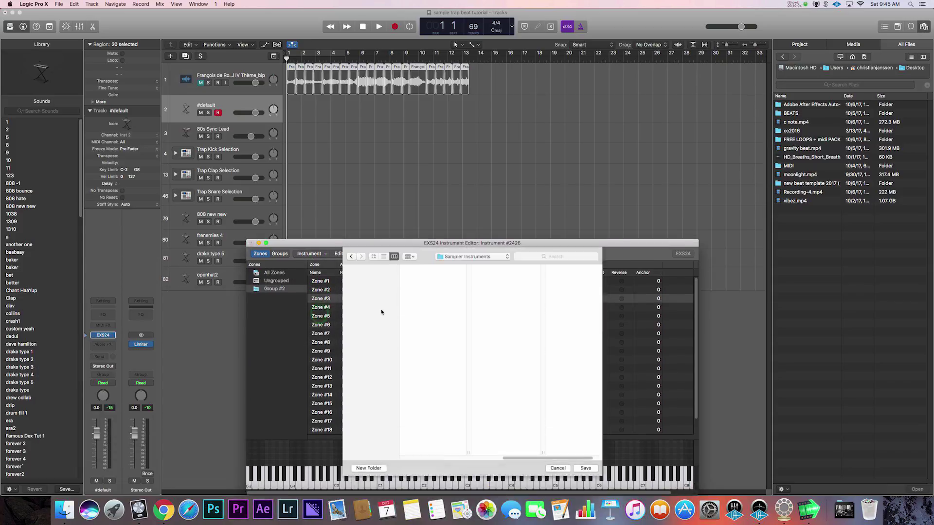
pyautogui.write('sample tut')
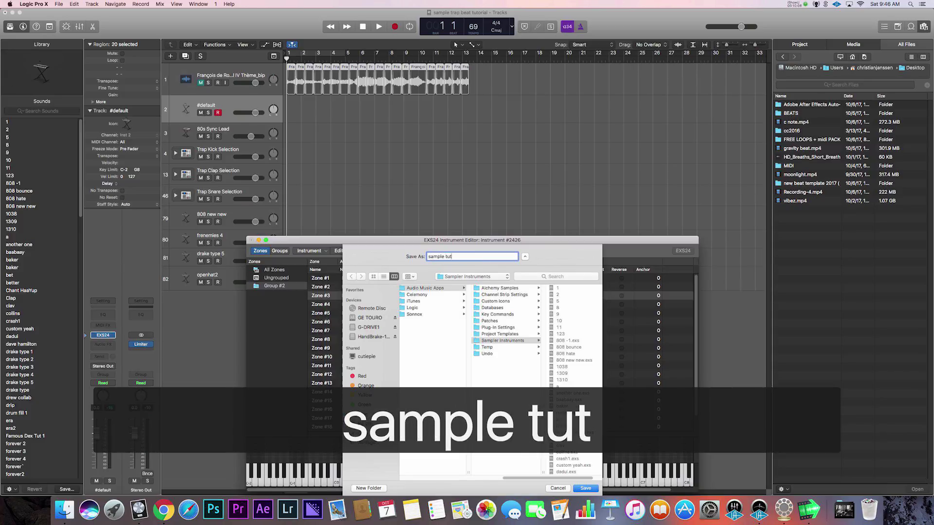
pyautogui.write('orial chops')
pyautogui.press('Return')
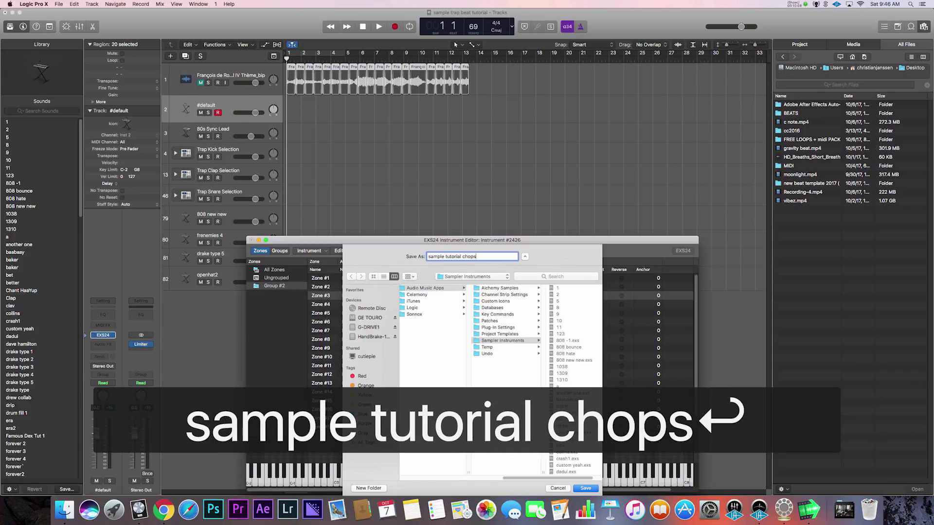
pyautogui.moveTo(292, 269); pyautogui.dragTo(350, 200)
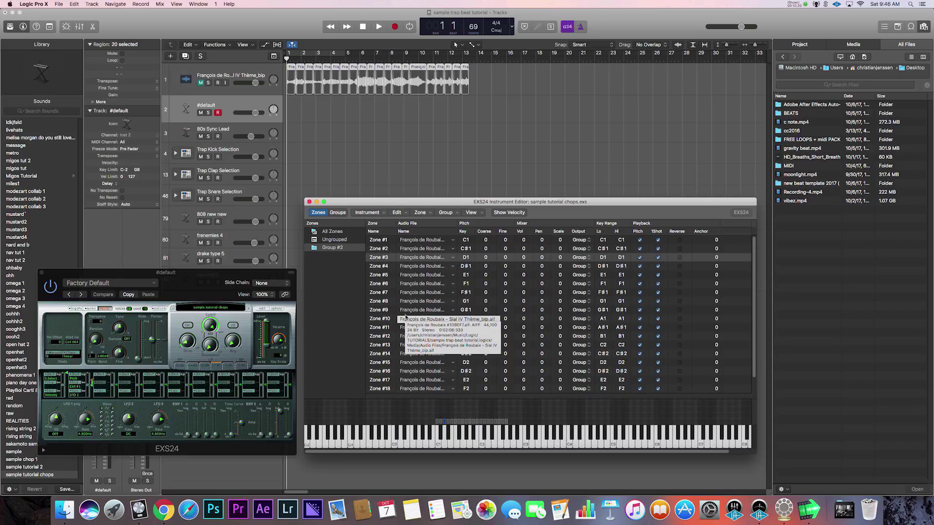
# Check the computer's macOS version and the installed Logic Pro X version, closing each information window
pyautogui.click(10, 4)
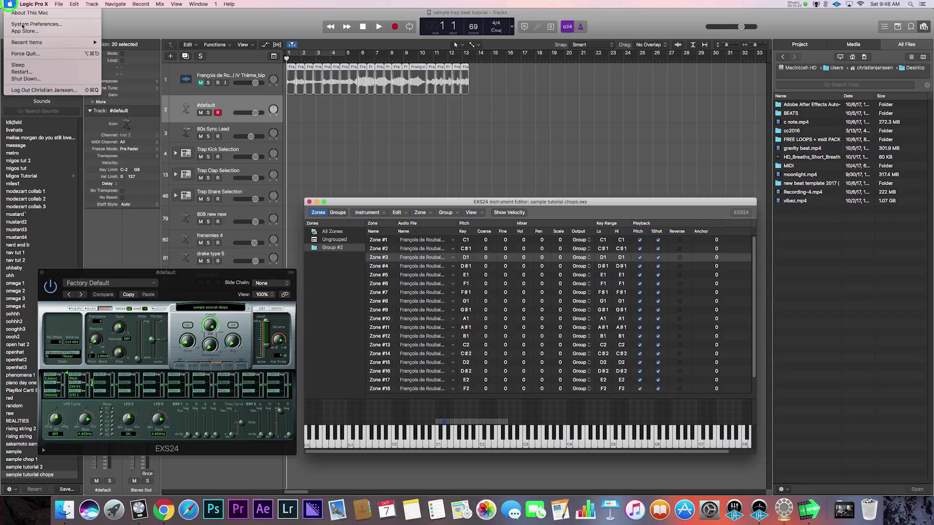
pyautogui.click(20, 13)
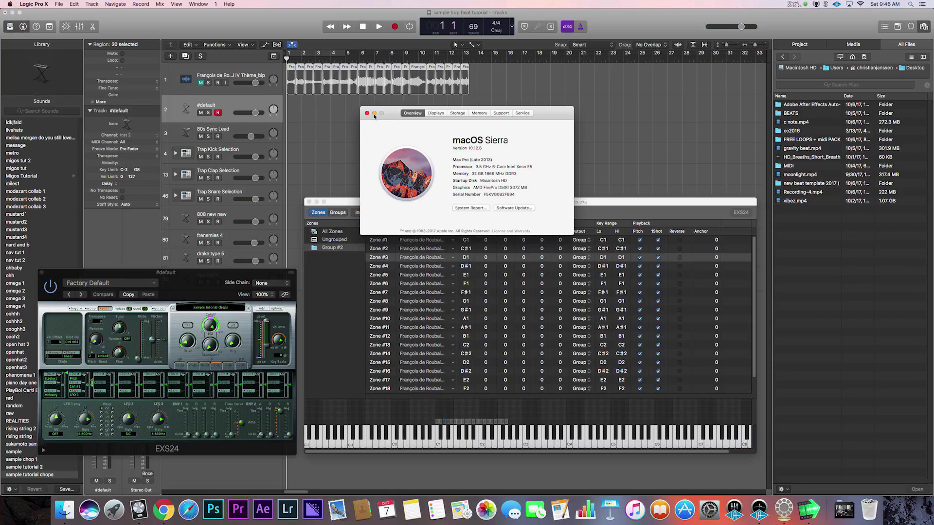
pyautogui.click(356, 111)
pyautogui.click(43, 5)
pyautogui.click(42, 14)
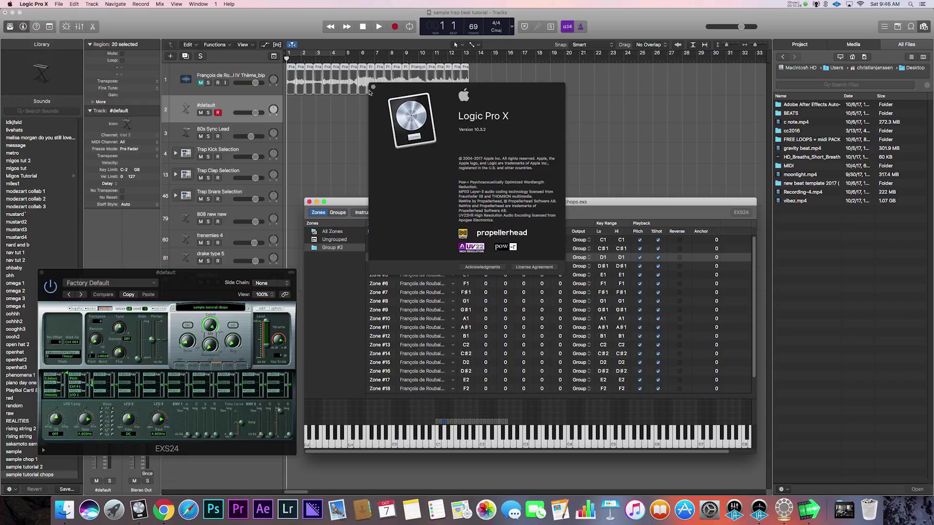
pyautogui.click(373, 88)
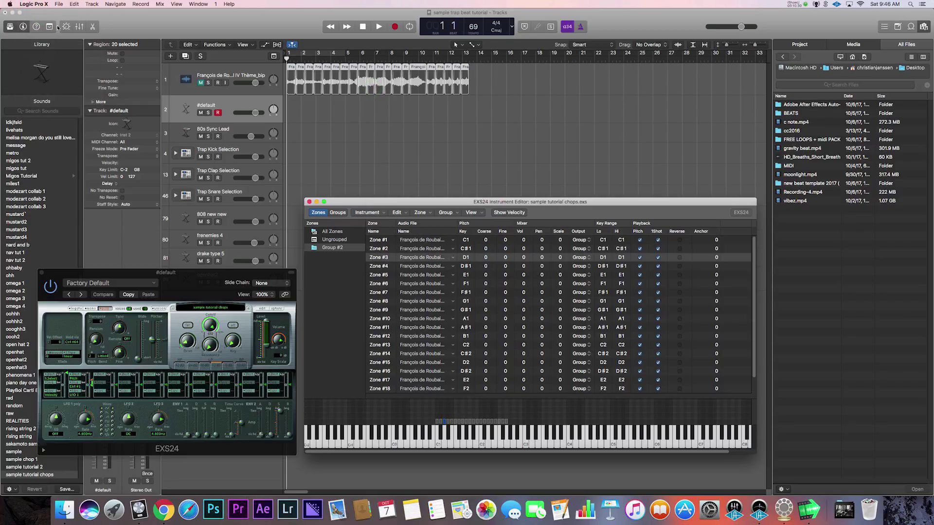
# Examine the Sound Library download options without choosing any
pyautogui.click(32, 4)
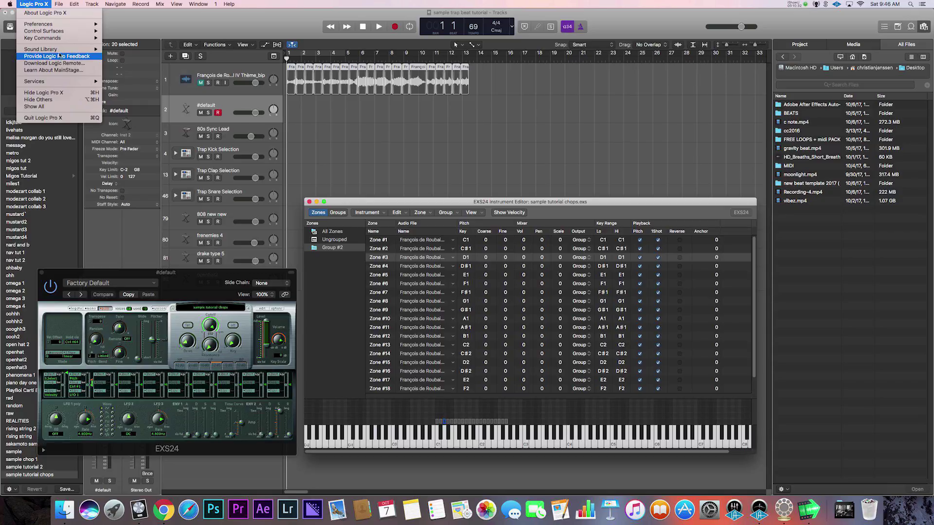
pyautogui.moveTo(52, 51)
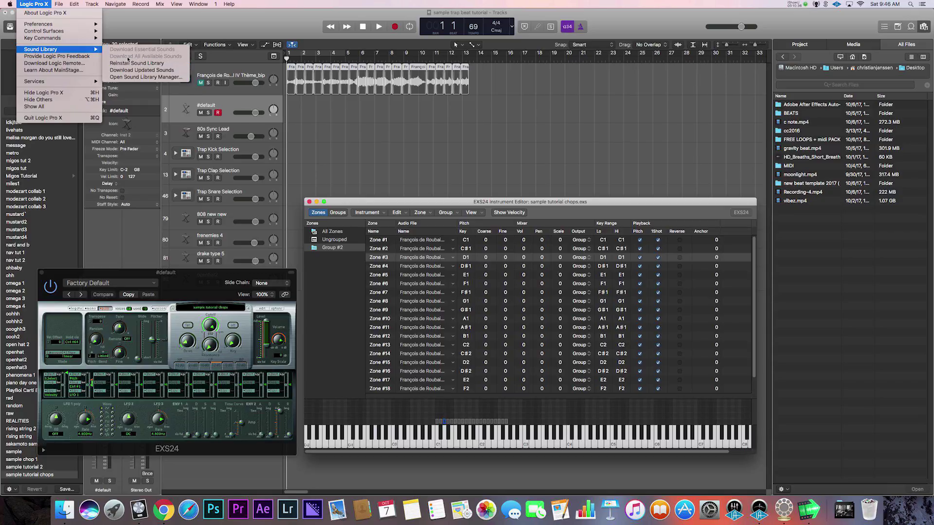
pyautogui.click(254, 31)
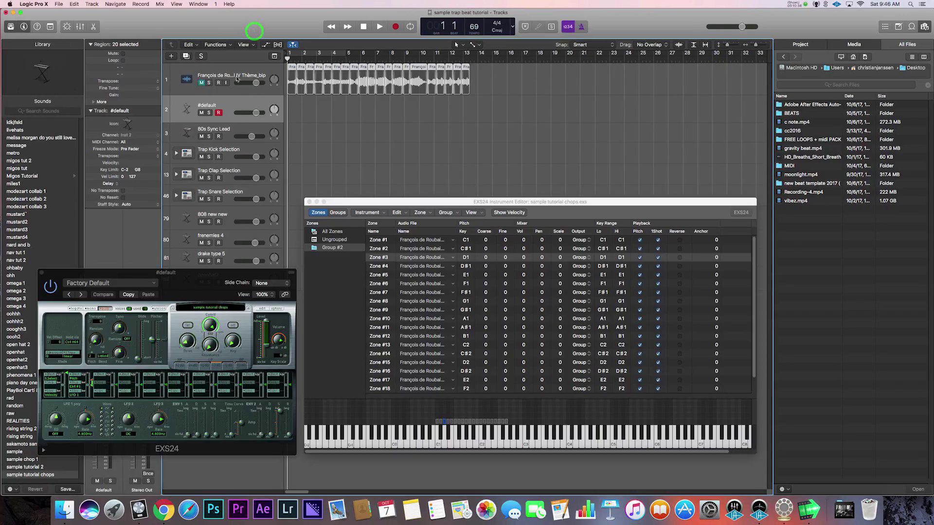
# Minimize the instrument editor window and close the EXS24 plug-in window
pyautogui.moveTo(352, 204); pyautogui.dragTo(321, 188)
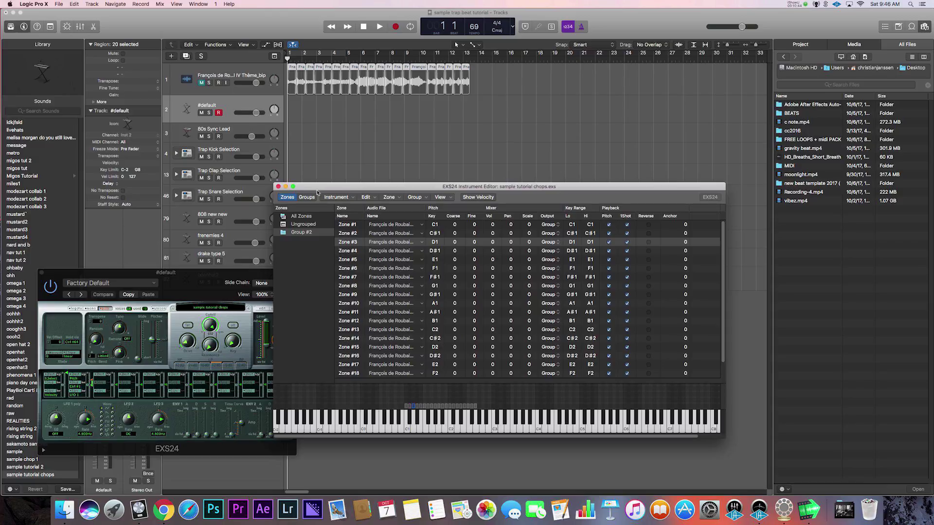
pyautogui.moveTo(318, 186); pyautogui.dragTo(348, 205)
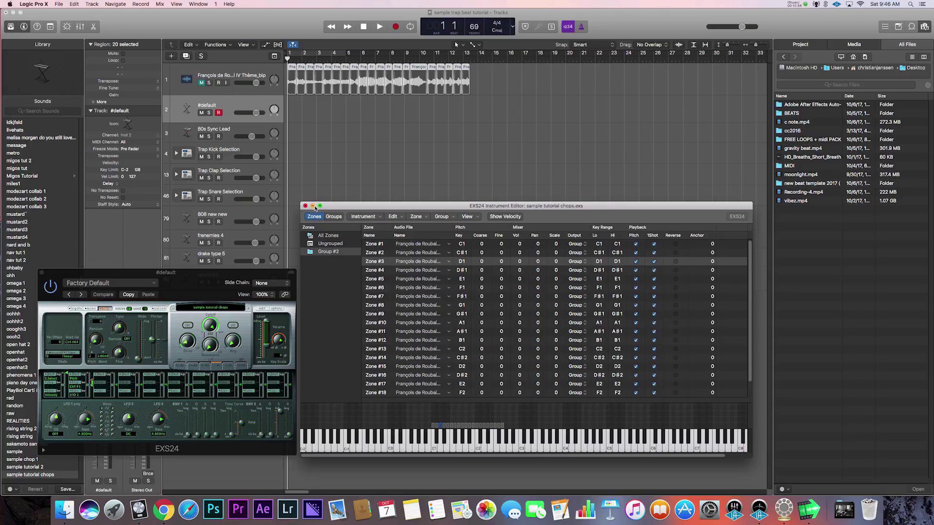
pyautogui.click(313, 206)
pyautogui.click(42, 273)
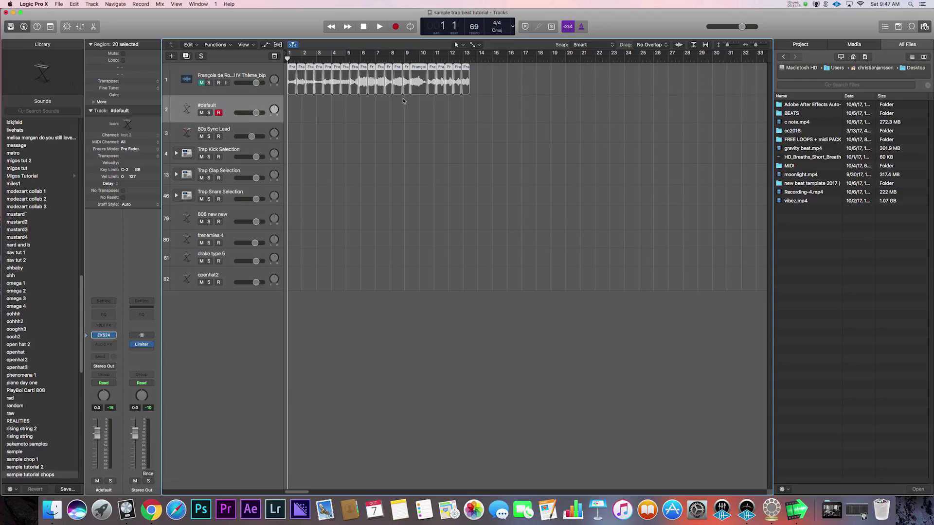
# Enable the cycle over bars 1 to 4 and raise the #default track's volume to 6.0 dB during playback
pyautogui.click(317, 55)
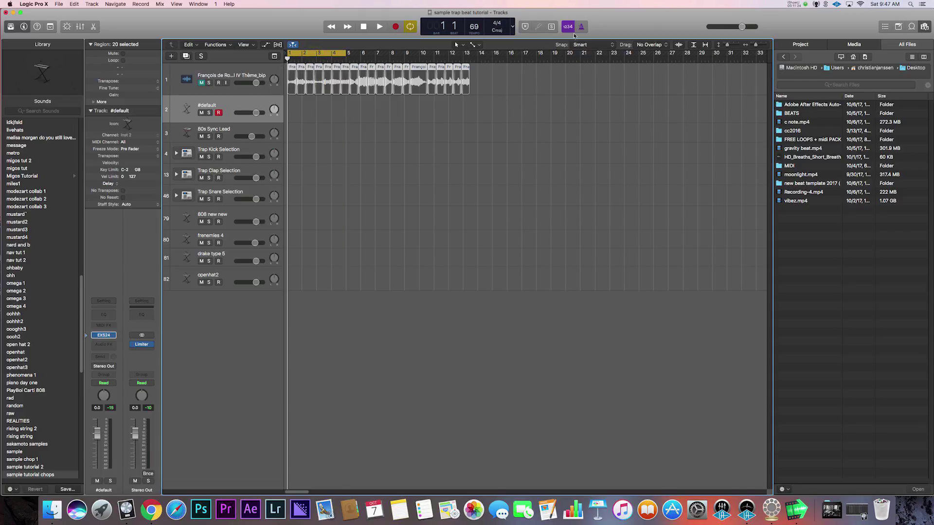
pyautogui.click(380, 28)
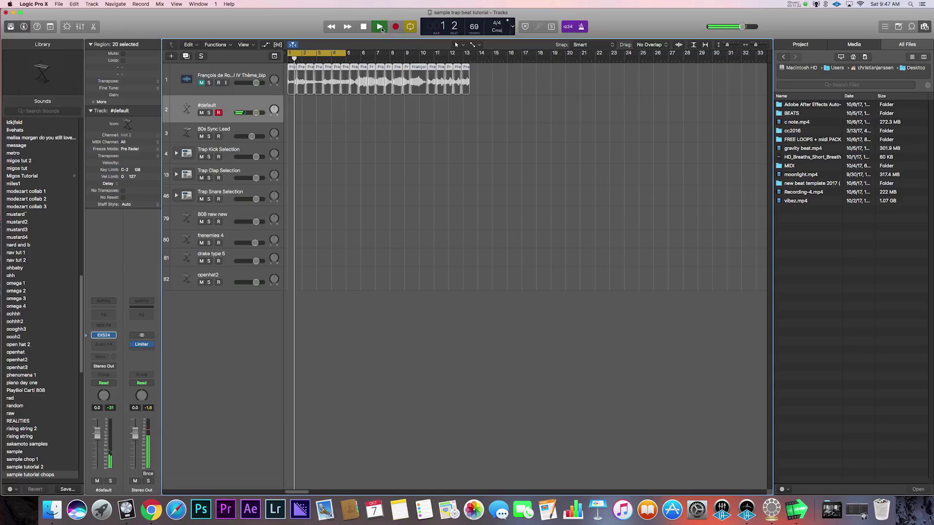
pyautogui.moveTo(257, 112); pyautogui.dragTo(298, 113)
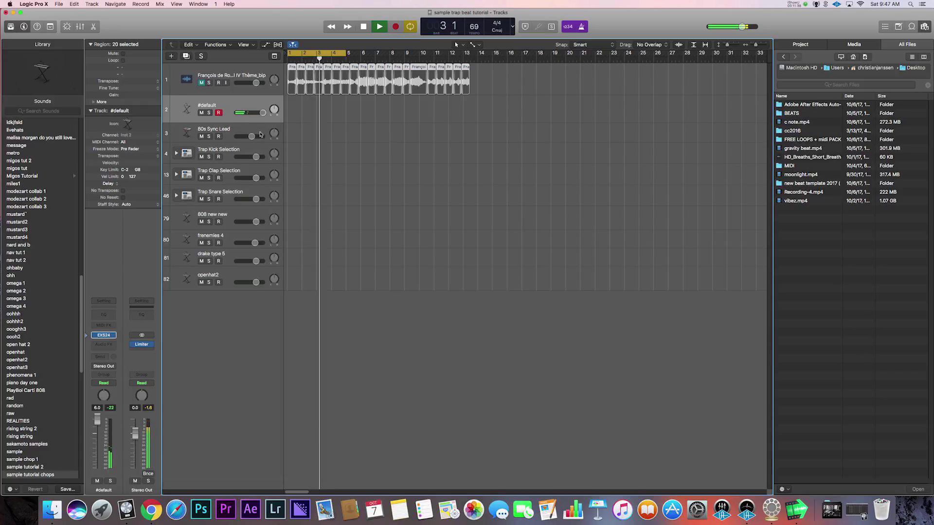
pyautogui.press('space')
# Add a Channel EQ to the #default track and cut the lows with a low-cut filter at about 200 Hz
pyautogui.click(107, 315)
pyautogui.click(44, 69)
pyautogui.moveTo(40, 134); pyautogui.dragTo(157, 132)
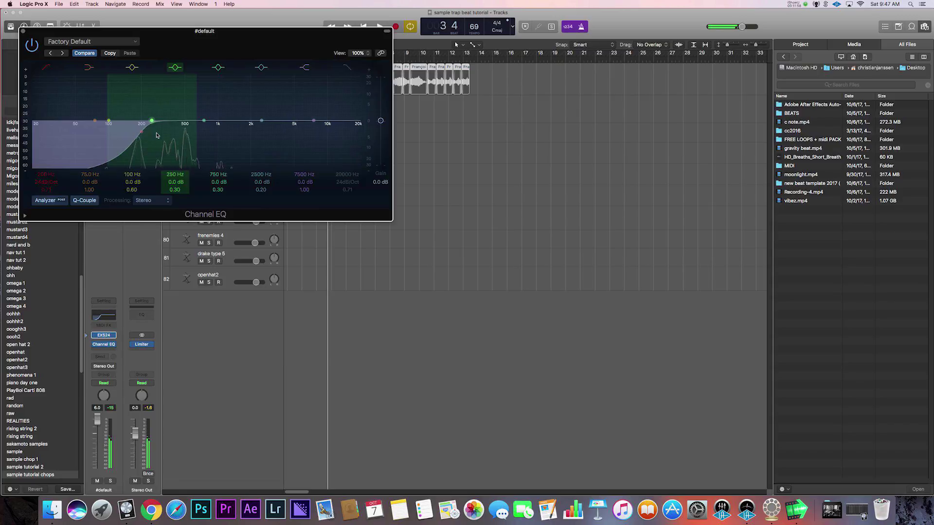
pyautogui.click(21, 31)
# Record a four-note chop pattern on the #default track starting at bar 1
pyautogui.press('space')
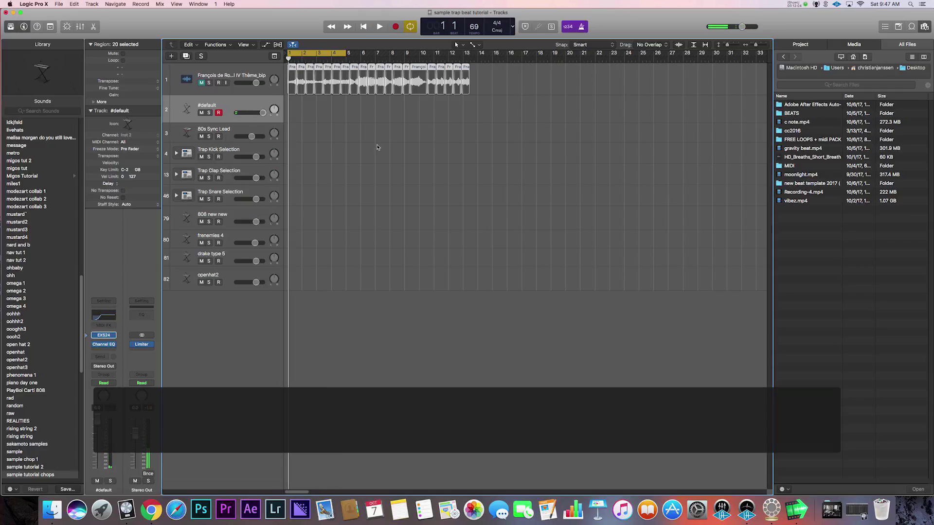
pyautogui.press('super+r')
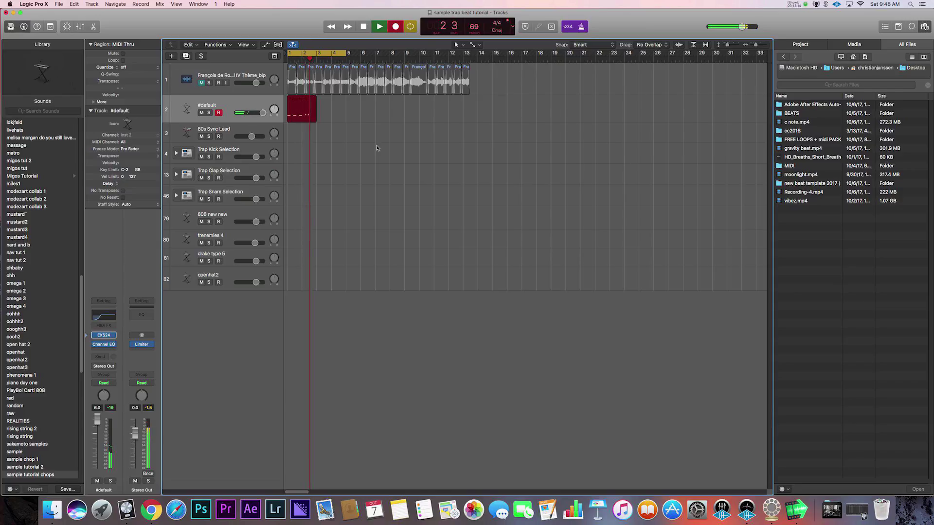
pyautogui.press('space')
# Open the recorded region in the Piano Roll and quantize all its notes to 1/8 Note
pyautogui.doubleClick(299, 112)
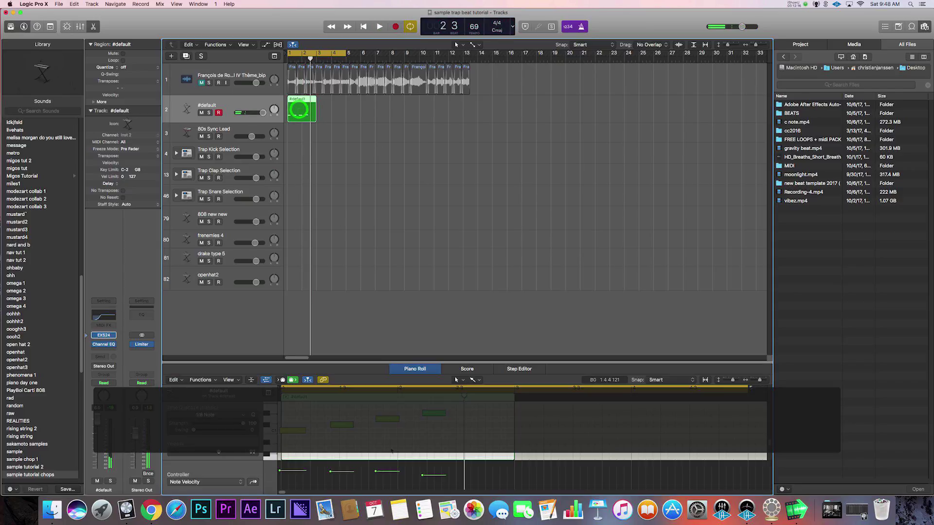
pyautogui.press('super+a')
pyautogui.press('q')
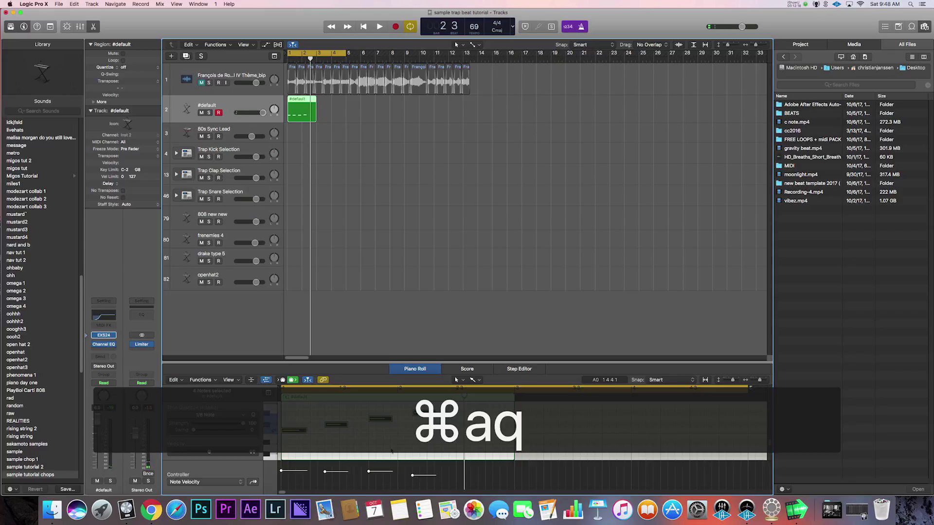
pyautogui.click(395, 430)
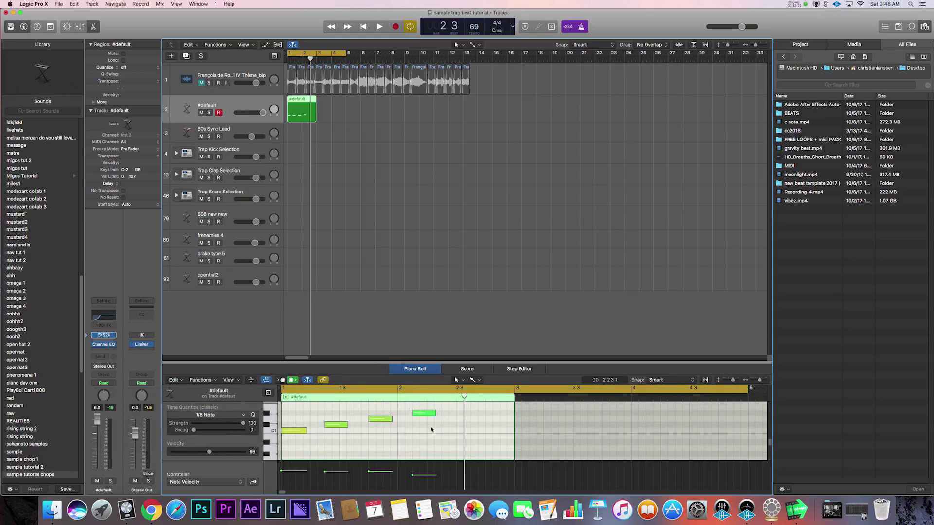
# Move the chop notes to beats 1 and 3 of bars 1 and 2, and raise all four velocities to 127
pyautogui.moveTo(423, 412); pyautogui.dragTo(410, 414)
pyautogui.press('space')
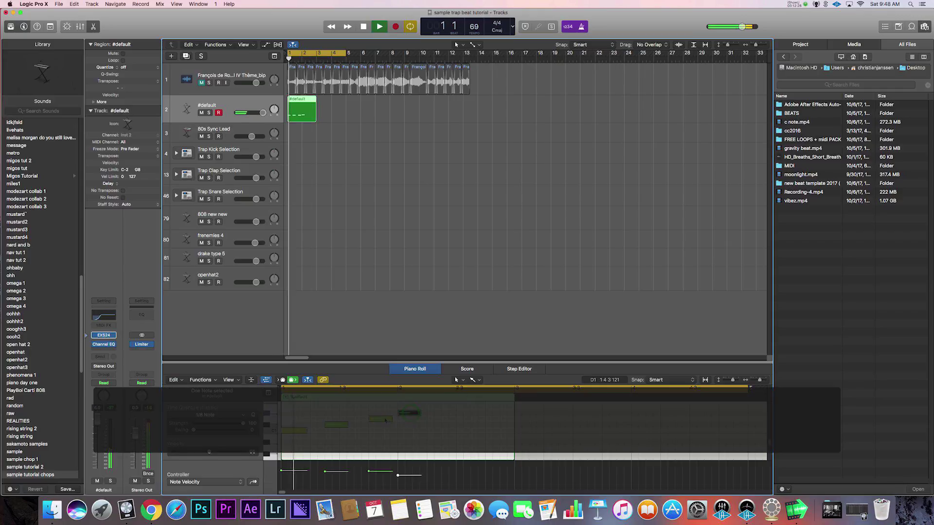
pyautogui.press('space')
pyautogui.moveTo(332, 425)
pyautogui.mouseDown()
pyautogui.moveTo(346, 424)
pyautogui.moveTo(318, 427)
pyautogui.mouseUp()
pyautogui.press('space')
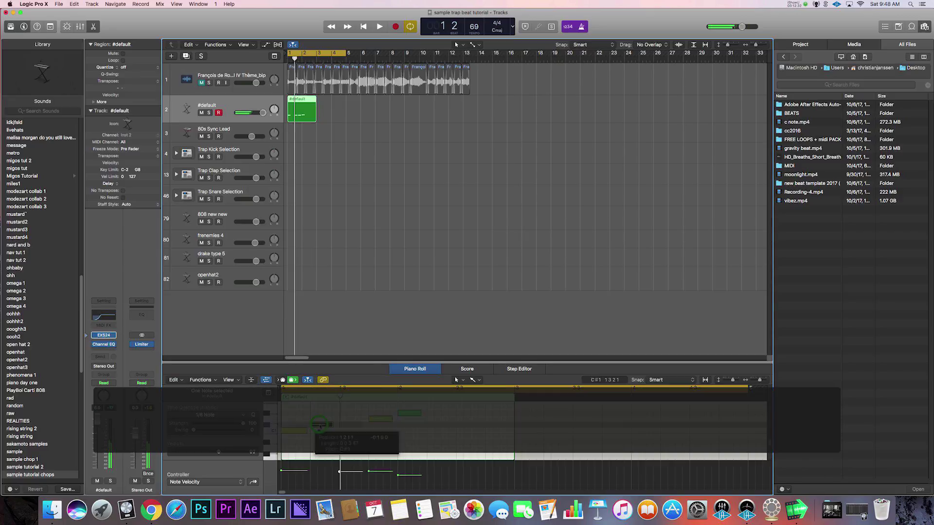
pyautogui.press('space')
pyautogui.moveTo(355, 426); pyautogui.dragTo(464, 417)
pyautogui.press('space')
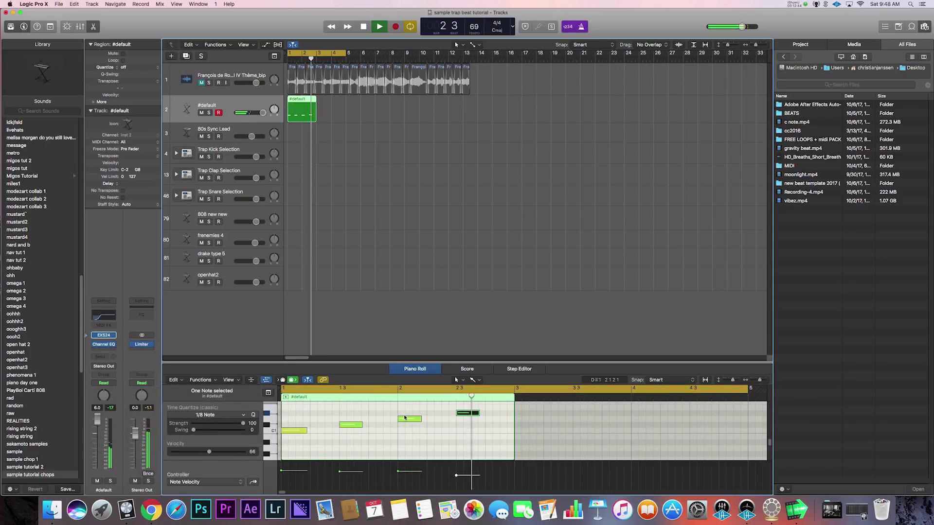
pyautogui.press('super+a')
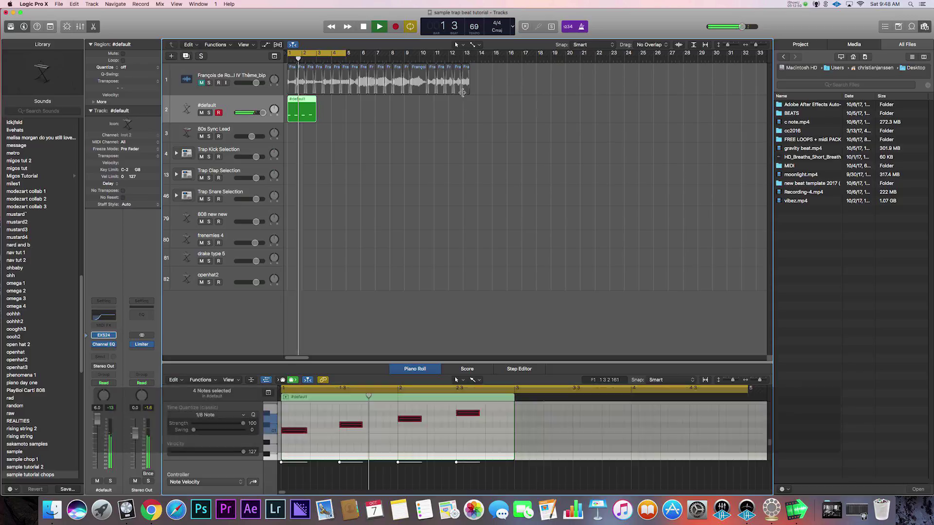
# Try project tempos of 75 and 77 BPM with the chop pattern playing
pyautogui.press('space')
pyautogui.moveTo(473, 27); pyautogui.dragTo(474, 21)
pyautogui.press('space')
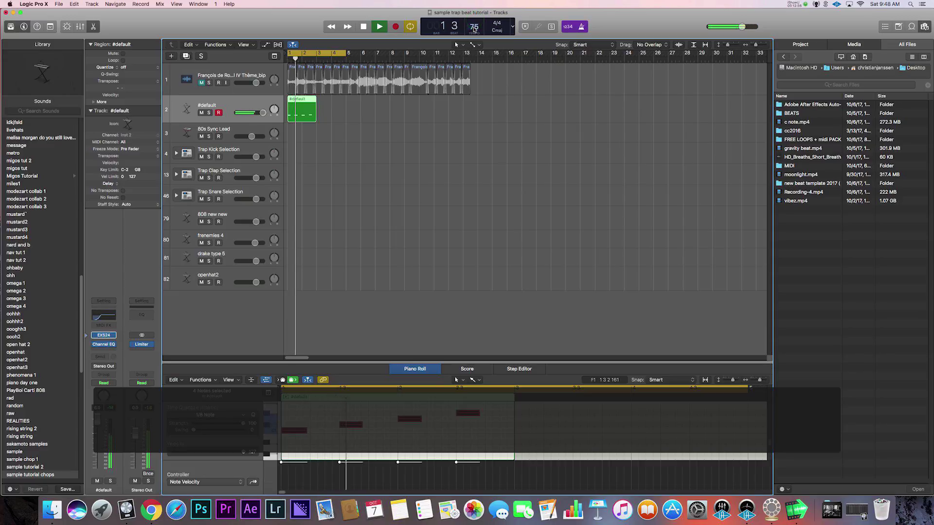
pyautogui.press('space')
pyautogui.moveTo(475, 25); pyautogui.dragTo(475, 24)
pyautogui.press('space')
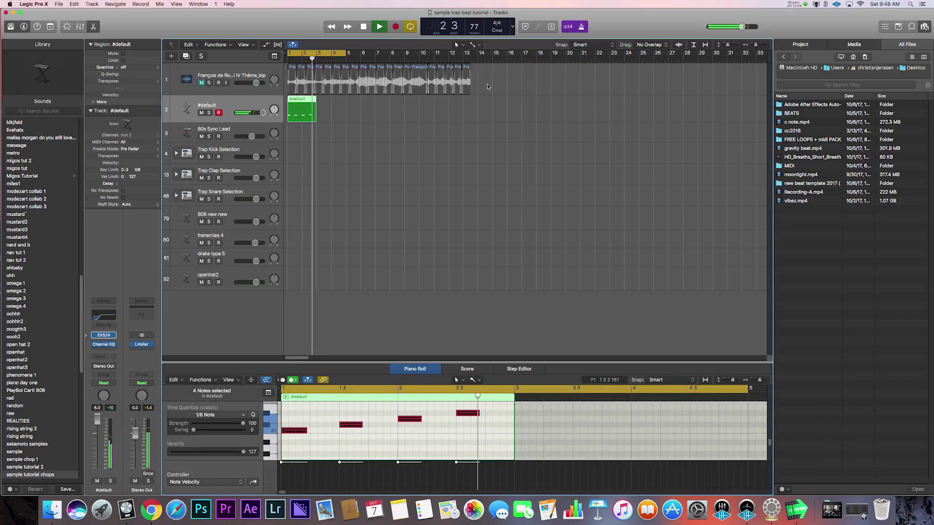
# Loop the #default region through bar 4 and play it back
pyautogui.press('space')
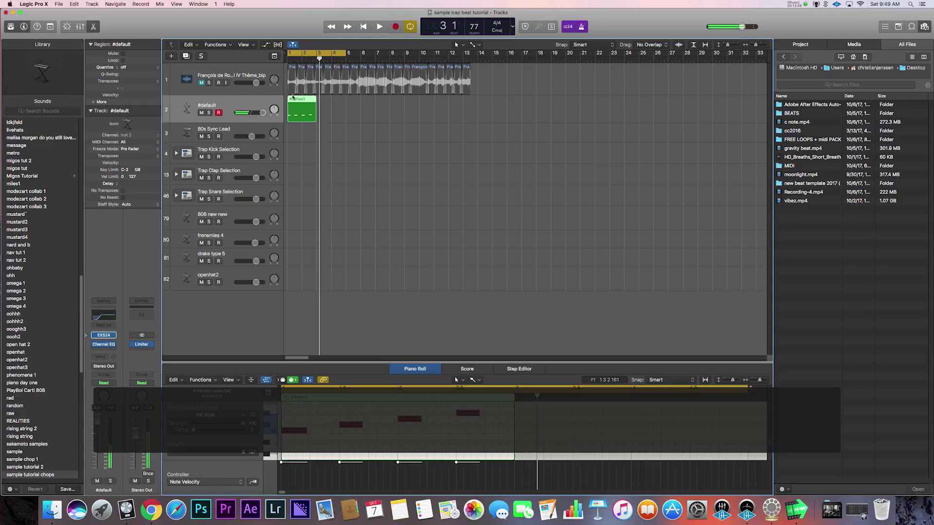
pyautogui.moveTo(319, 98); pyautogui.dragTo(346, 98)
pyautogui.press('space')
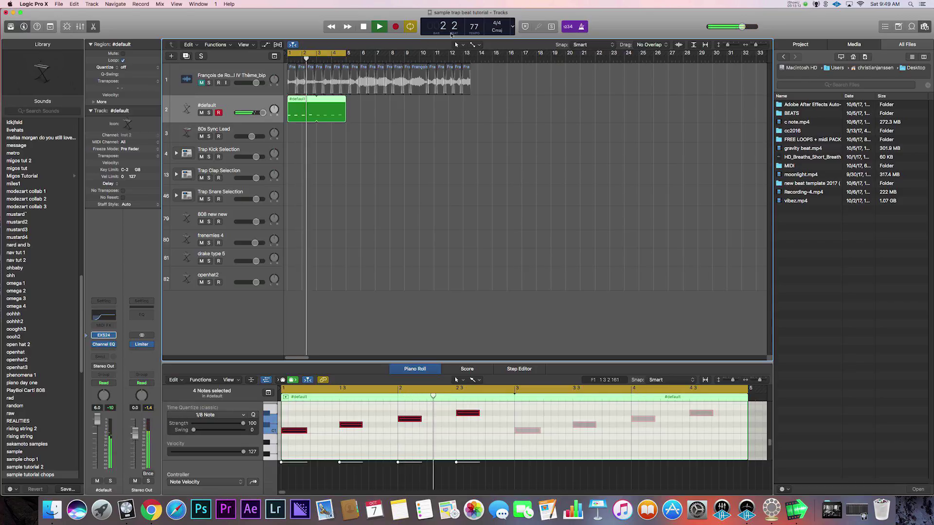
# Set the project tempo to 63 BPM and listen to the looped chops
pyautogui.press('space')
pyautogui.moveTo(475, 29); pyautogui.dragTo(474, 52)
pyautogui.press('space')
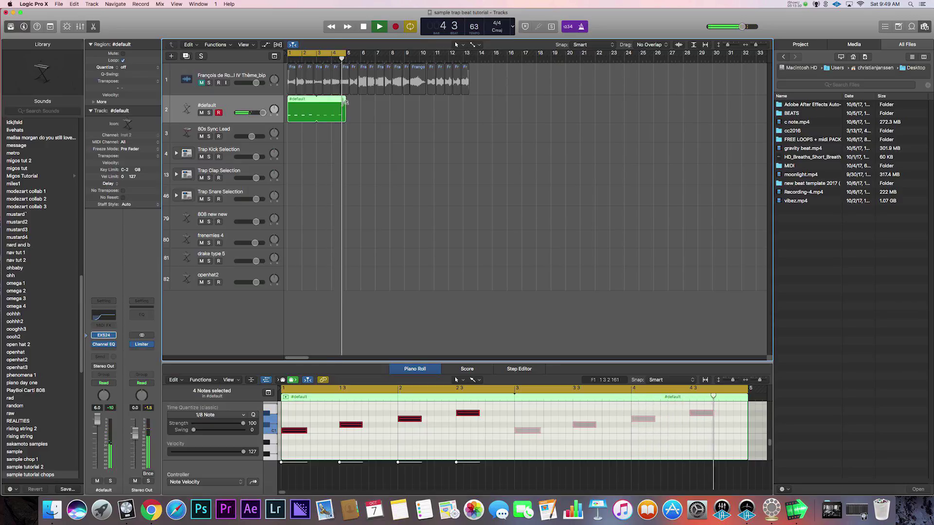
# Stop playback and move the cycle range to bars 5 to 8
pyautogui.press('space')
pyautogui.moveTo(306, 55); pyautogui.dragTo(367, 56)
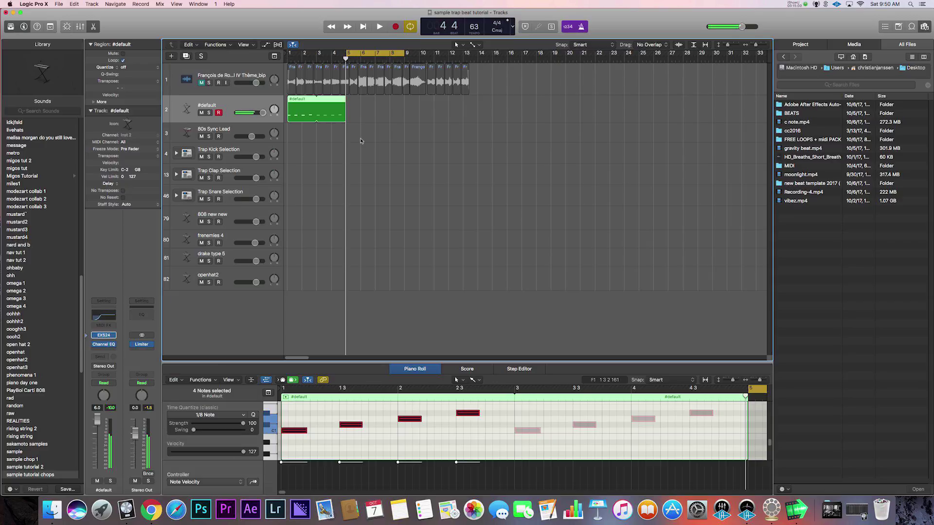
pyautogui.press('super+r')
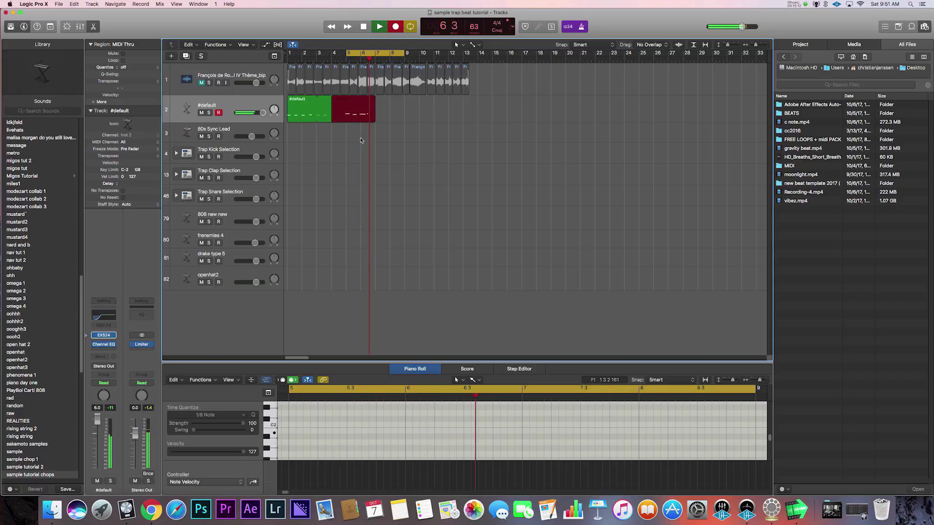
pyautogui.press('space')
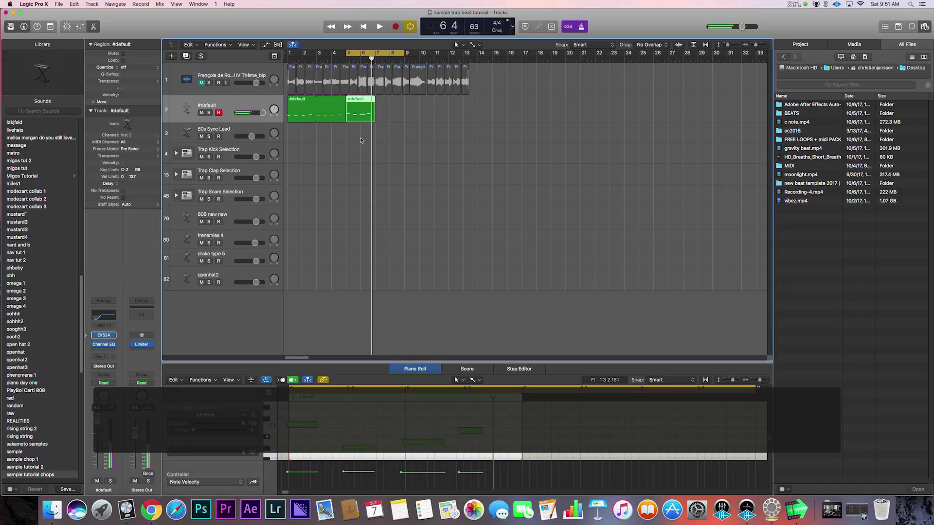
pyautogui.press('super+z')
# Record a second four-note chop pattern on the #default track from bar 5 and quantize its notes to 1/8 Note
pyautogui.press('super+r')
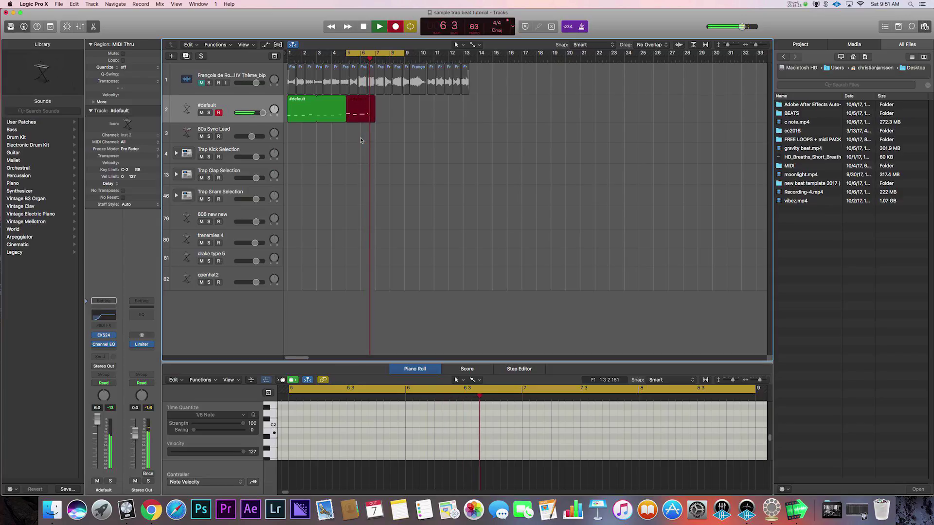
pyautogui.press('space')
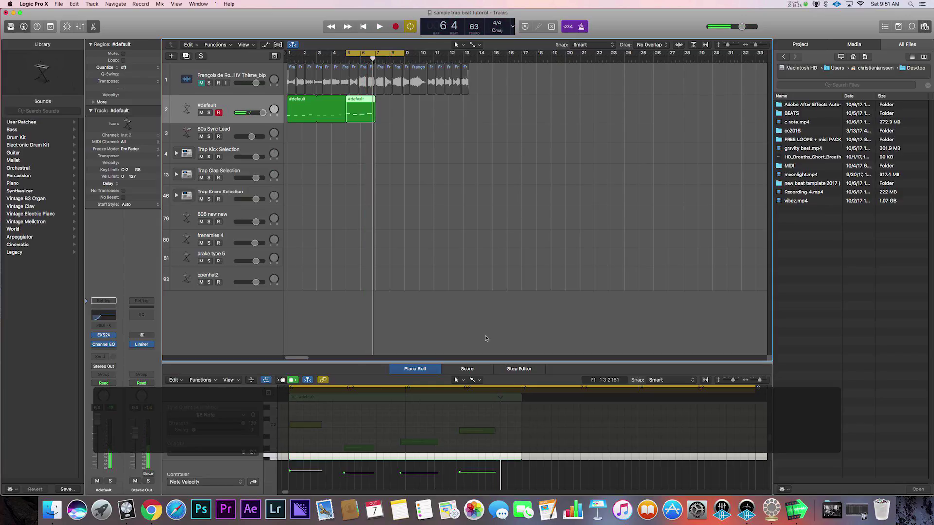
pyautogui.press('super+a')
pyautogui.press('q')
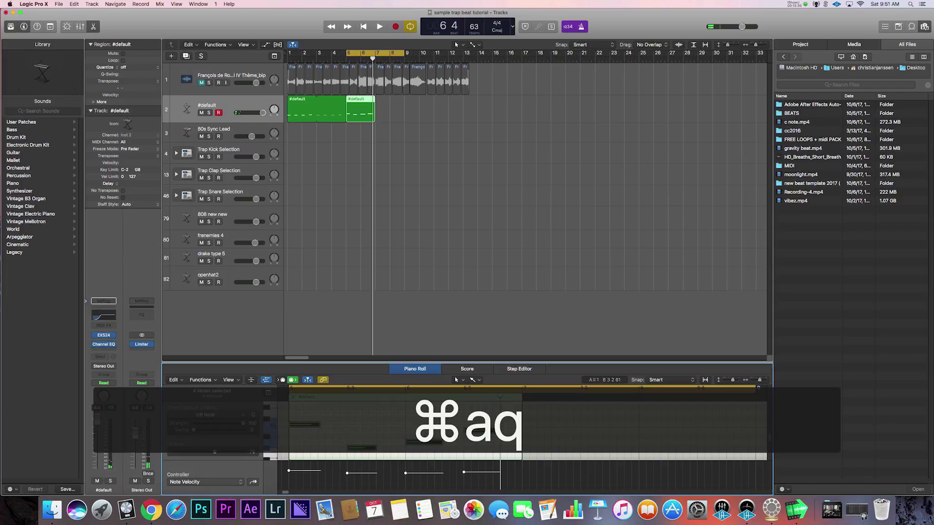
# Lower the last note of the second chop pattern by one semitone and raise all four velocities to 127
pyautogui.click(468, 436)
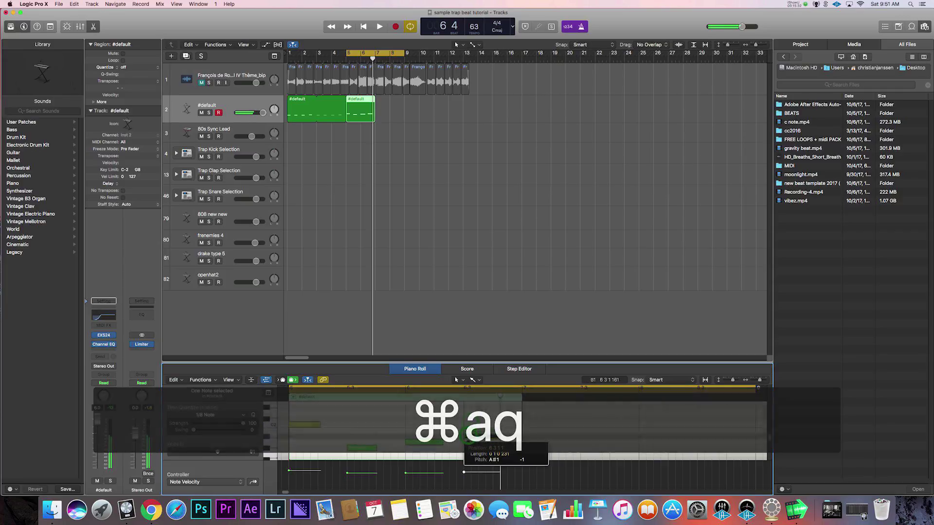
pyautogui.press('super+a')
pyautogui.press('q')
pyautogui.press('space')
pyautogui.moveTo(405, 472); pyautogui.dragTo(402, 361)
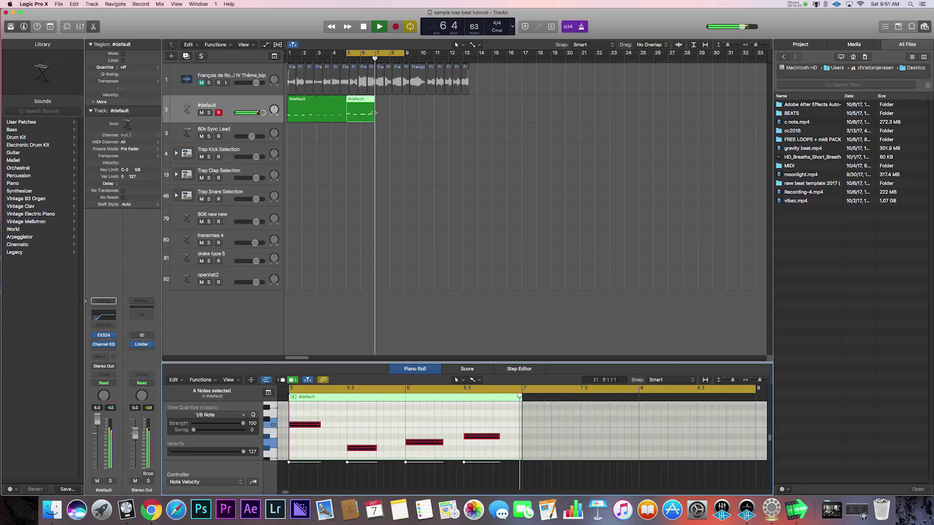
# Loop the second #default region through bar 8 and play it back
pyautogui.press('space')
pyautogui.moveTo(374, 100); pyautogui.dragTo(402, 100)
pyautogui.press('space')
pyautogui.press('space')
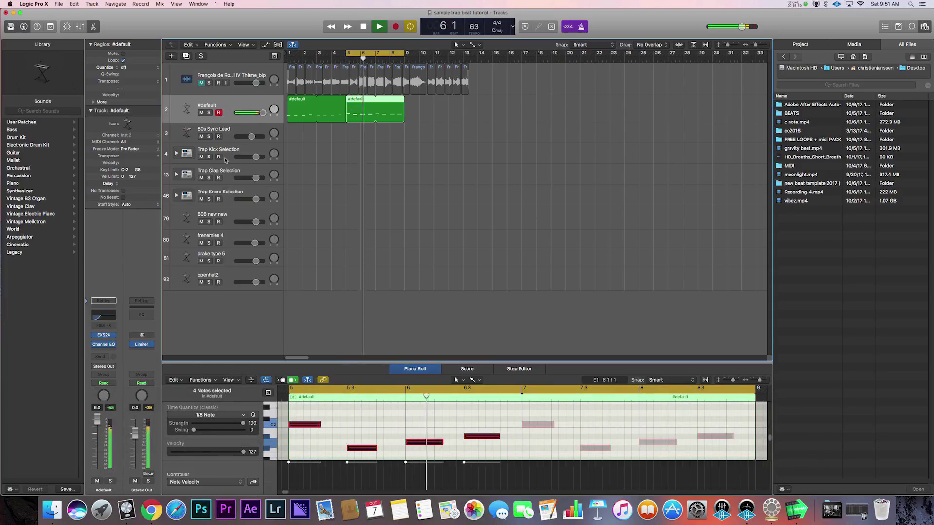
# Add a Pitch Shifter to the #default track with Semi Tones at -7 and Mix at 100%
pyautogui.click(116, 353)
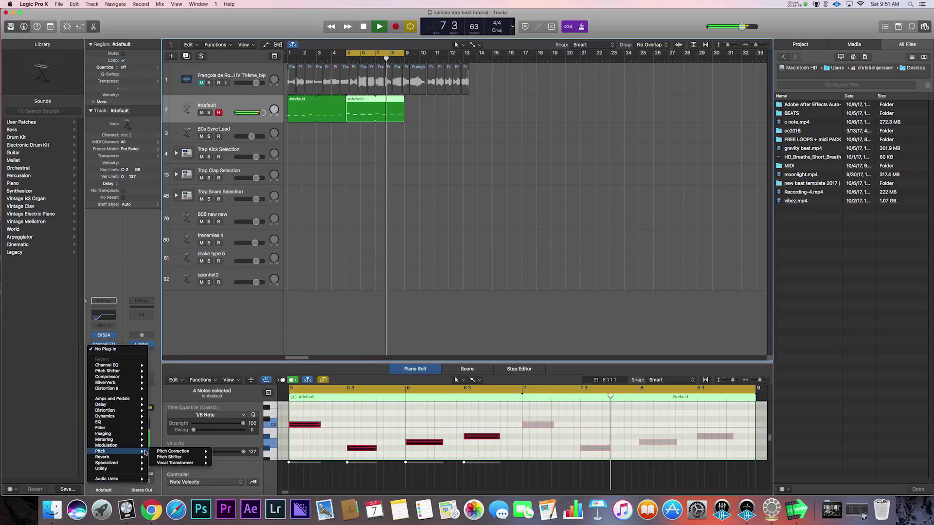
pyautogui.click(220, 455)
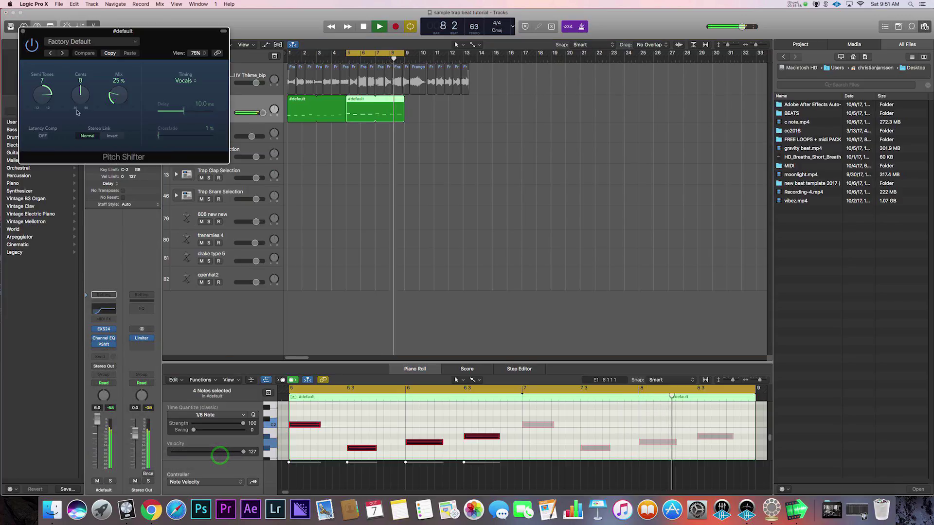
pyautogui.moveTo(43, 95); pyautogui.dragTo(51, 156)
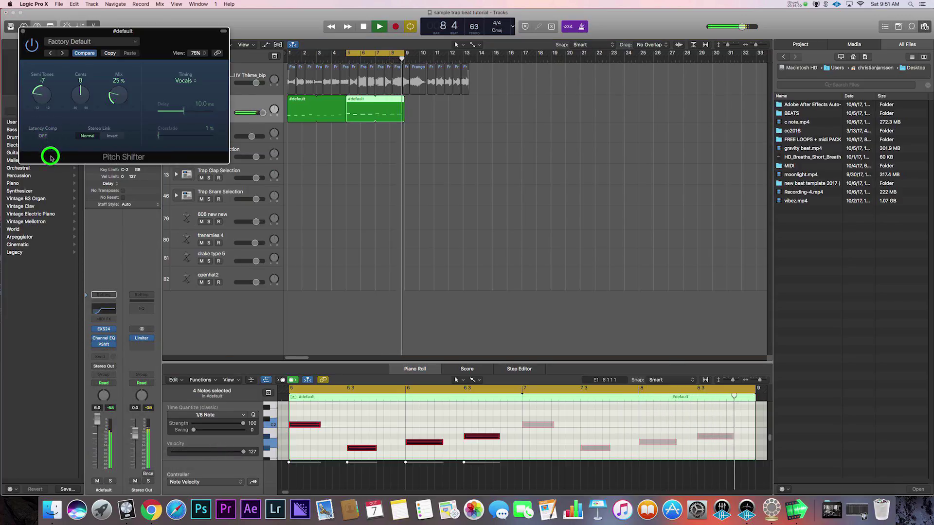
pyautogui.moveTo(118, 95); pyautogui.dragTo(116, 1)
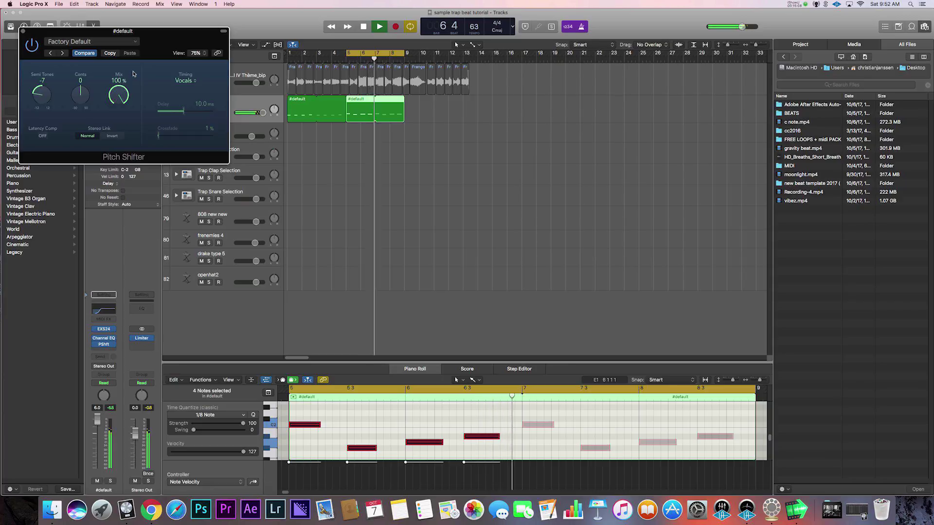
pyautogui.click(22, 32)
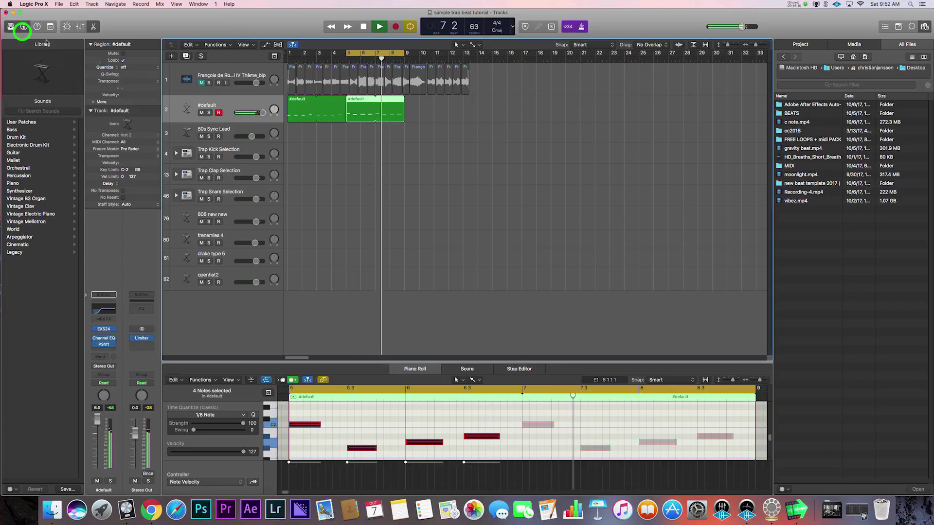
# Record claps on beats 2 and 4 of bars 5 and 6 on the Trap Clap Selection track
pyautogui.click(260, 173)
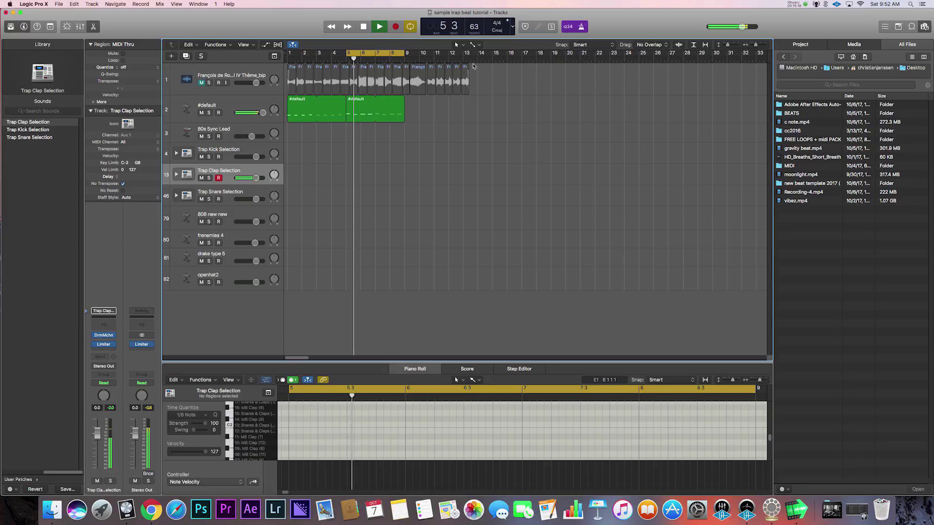
pyautogui.press('space')
pyautogui.press('super+r')
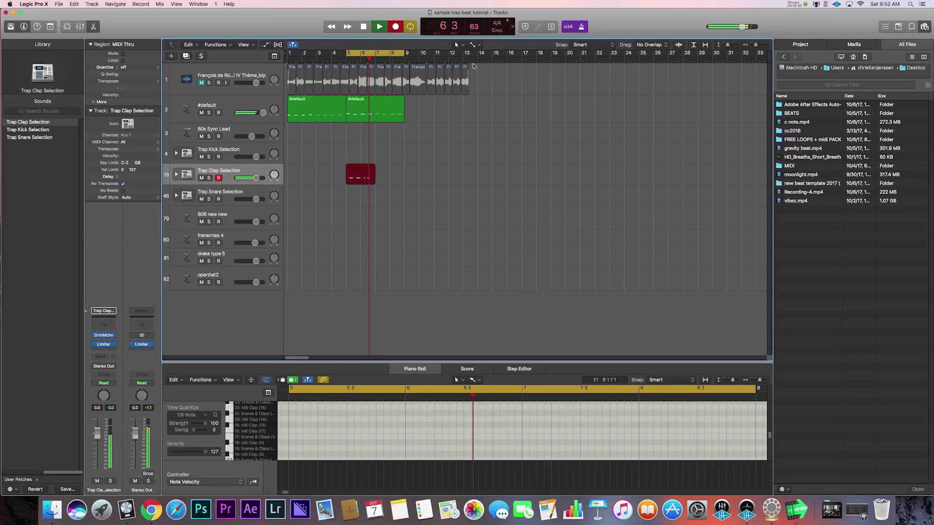
pyautogui.press('space')
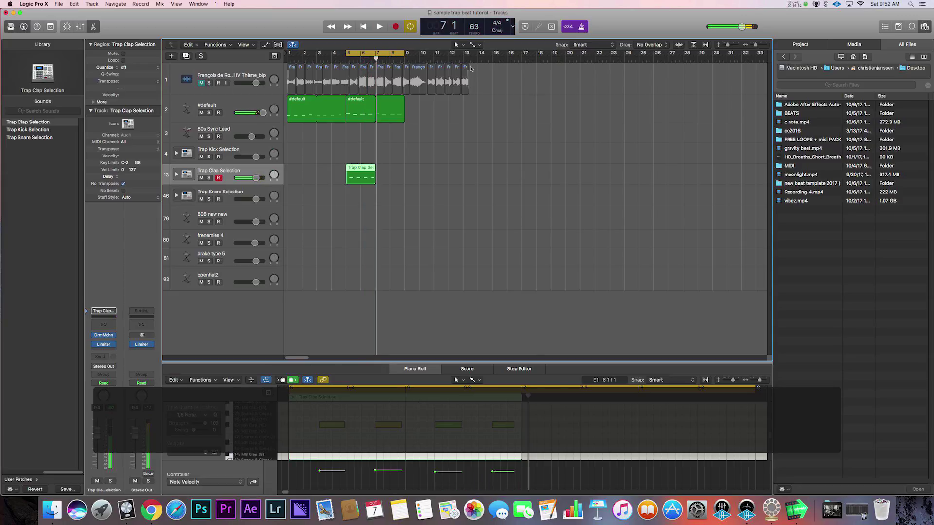
# Quantize the clap notes to 1/8 Note and raise all their velocities to maximum
pyautogui.press('super+a')
pyautogui.press('q')
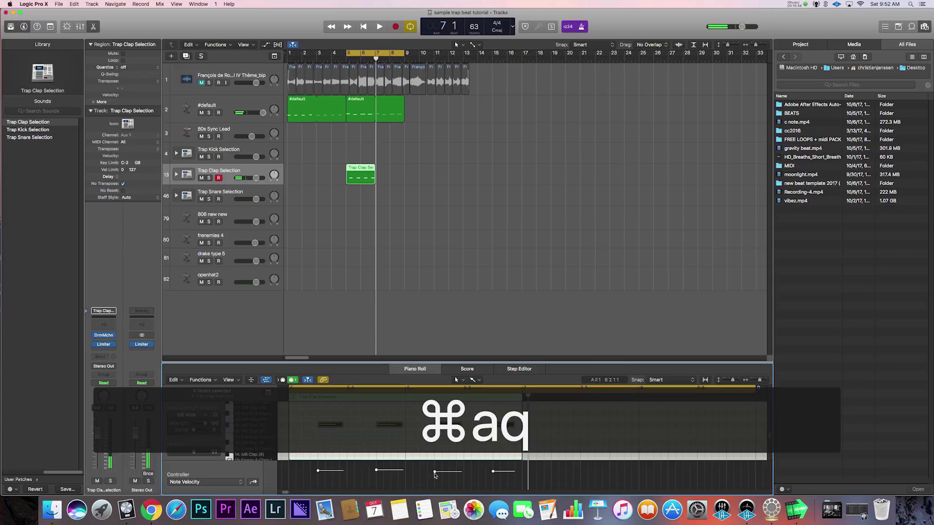
pyautogui.moveTo(435, 475); pyautogui.dragTo(437, 341)
pyautogui.press('space')
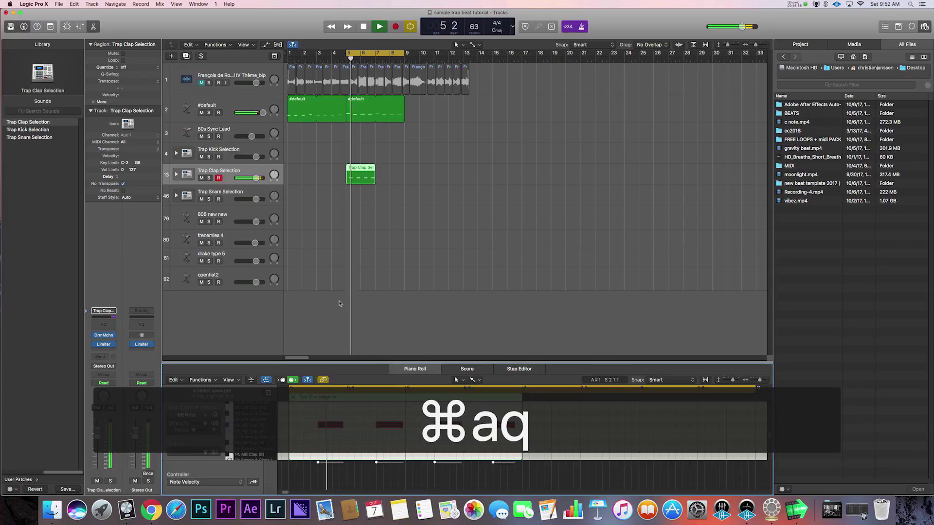
# Loop the clap region through bar 8 and record a two-bar snare pattern on the Trap Snare Selection track from bar 5
pyautogui.click(249, 194)
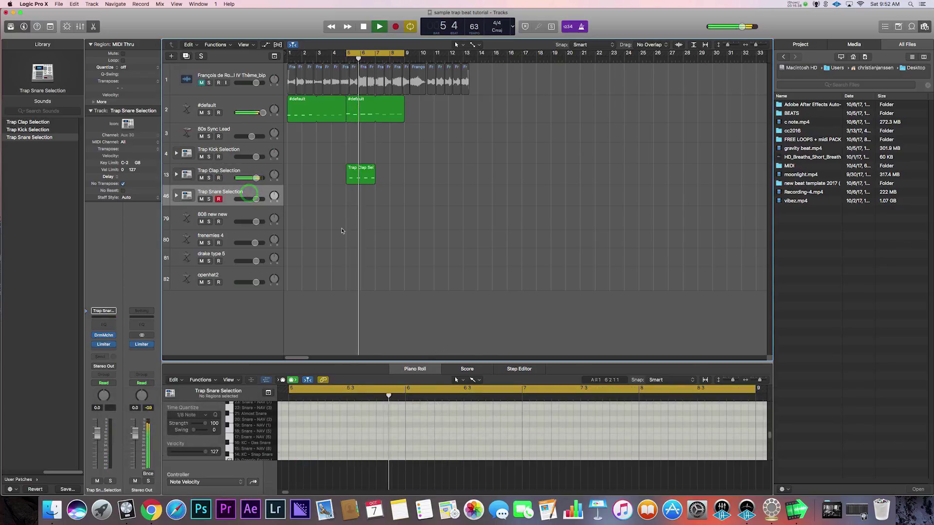
pyautogui.moveTo(375, 167); pyautogui.dragTo(403, 169)
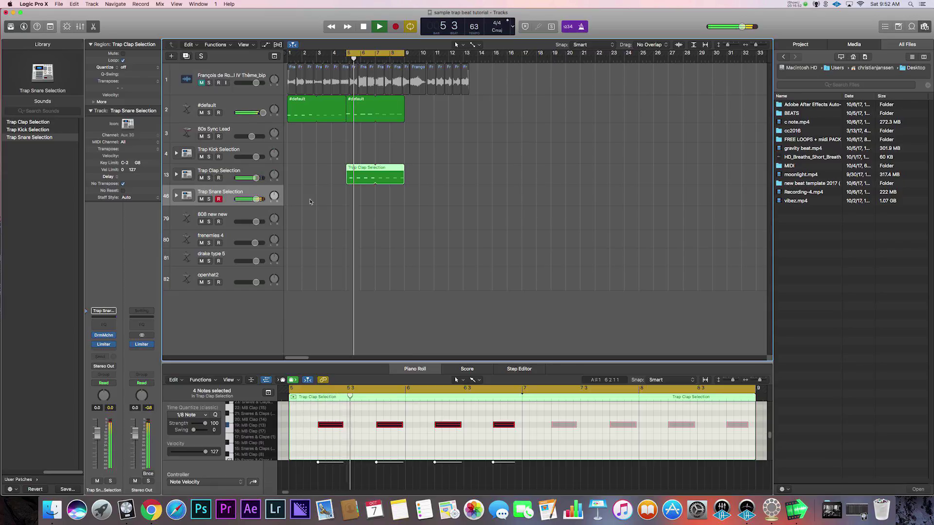
pyautogui.press('super+r')
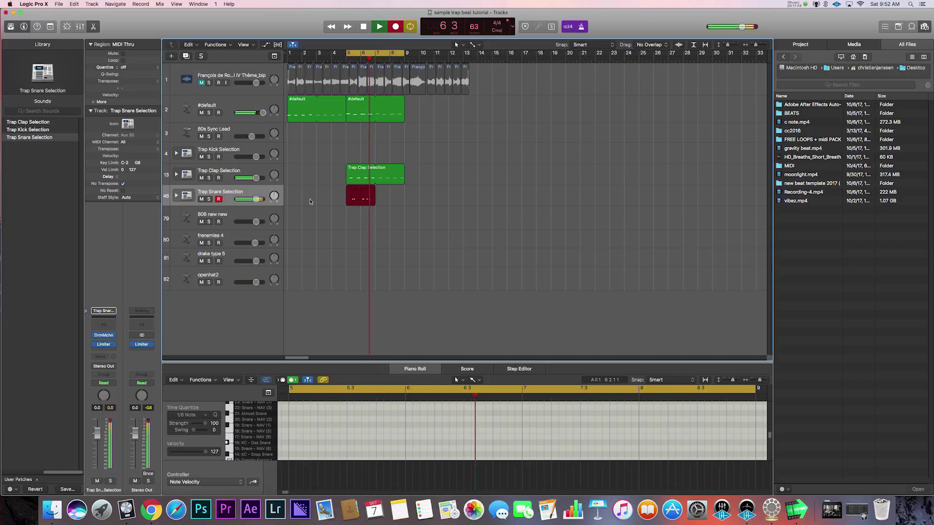
pyautogui.press('space')
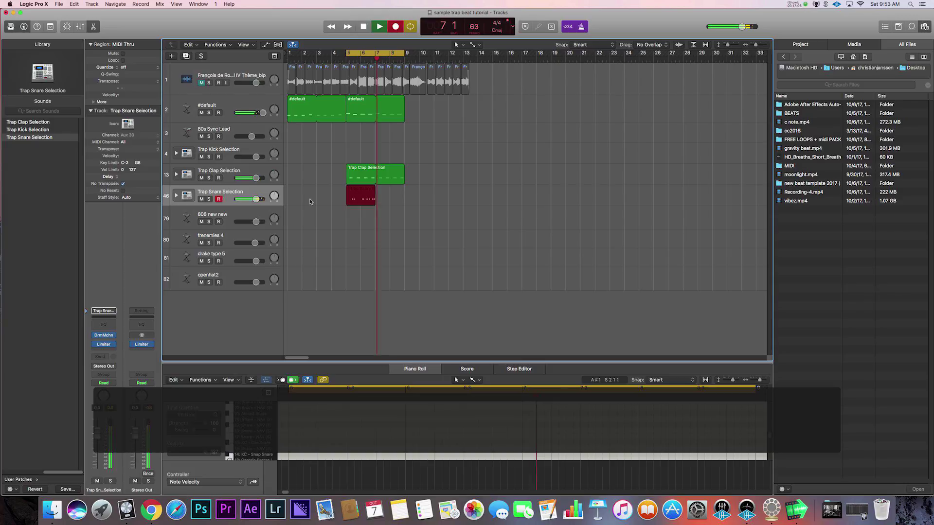
# Undo the 1/8 Note quantize on the snare notes and quantize them to 1/16 Note instead
pyautogui.press('q')
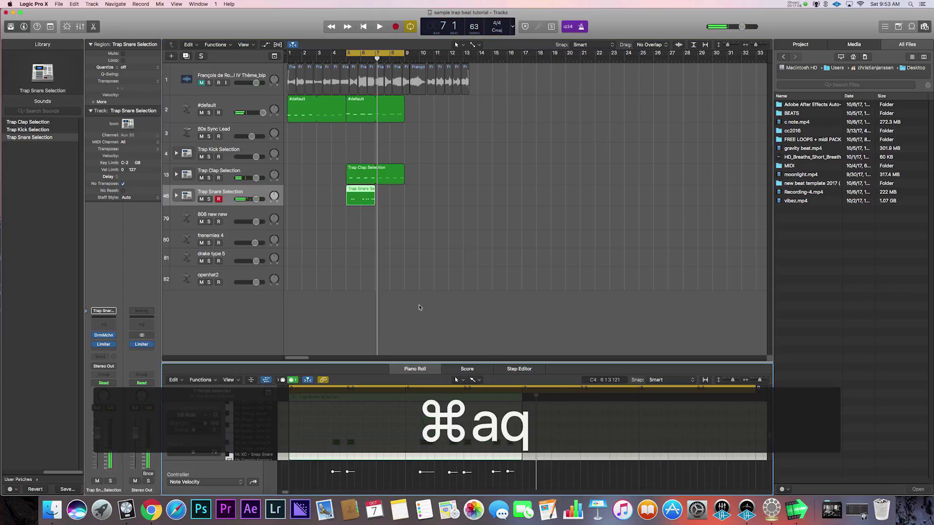
pyautogui.press('super+z')
pyautogui.click(191, 415)
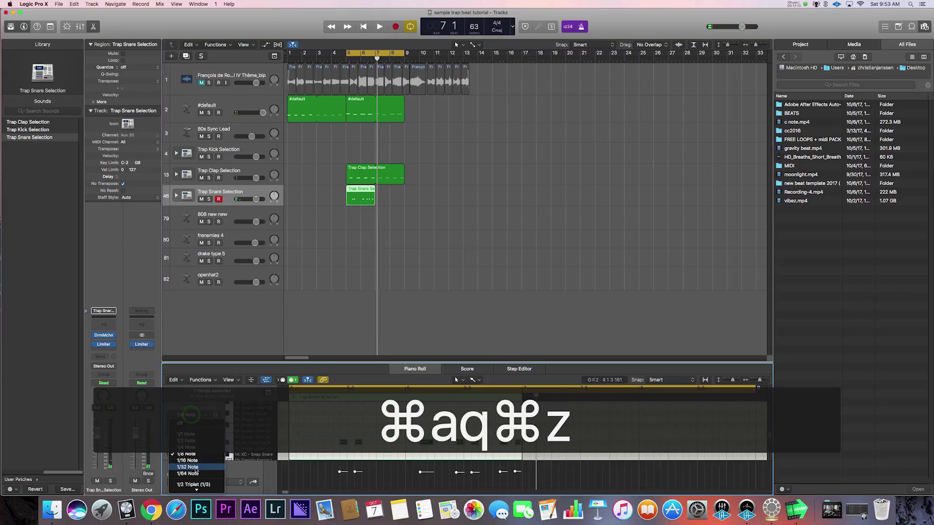
pyautogui.click(213, 461)
pyautogui.press('q')
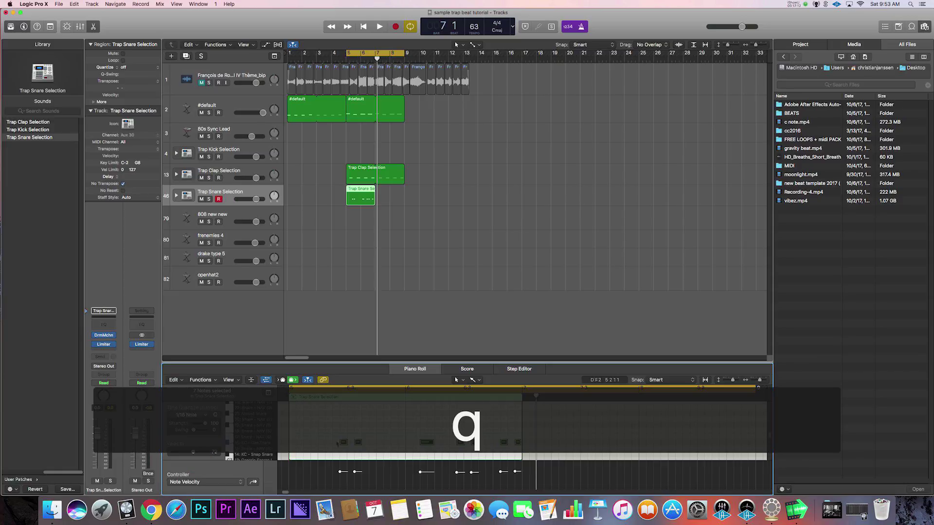
# Raise the snare notes to maximum velocity and loop the Trap Snare Selection region through bar 8
pyautogui.moveTo(355, 472); pyautogui.dragTo(346, 355)
pyautogui.press('space')
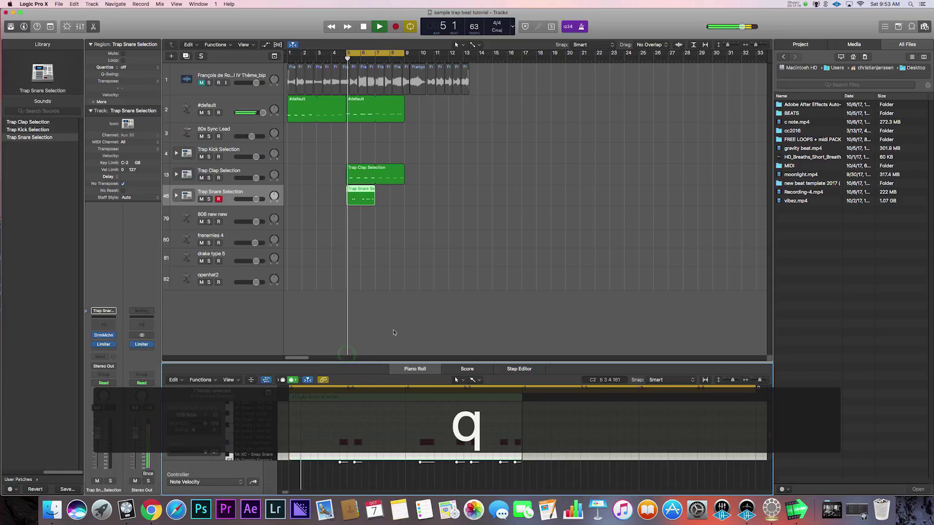
pyautogui.moveTo(374, 189); pyautogui.dragTo(404, 191)
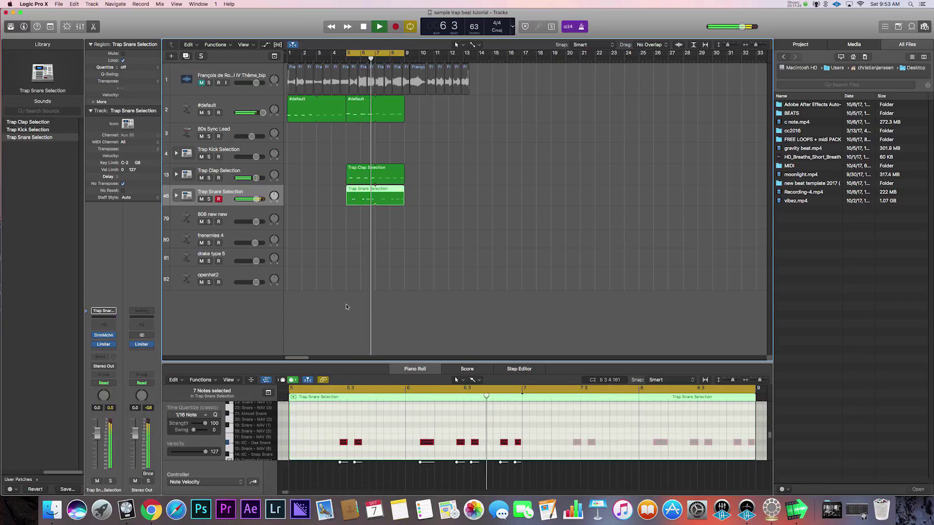
# Move the long snare note near the start of bar 6 up to the adjacent Snare - NAV row
pyautogui.click(454, 431)
pyautogui.scroll(-2, 438, 427)
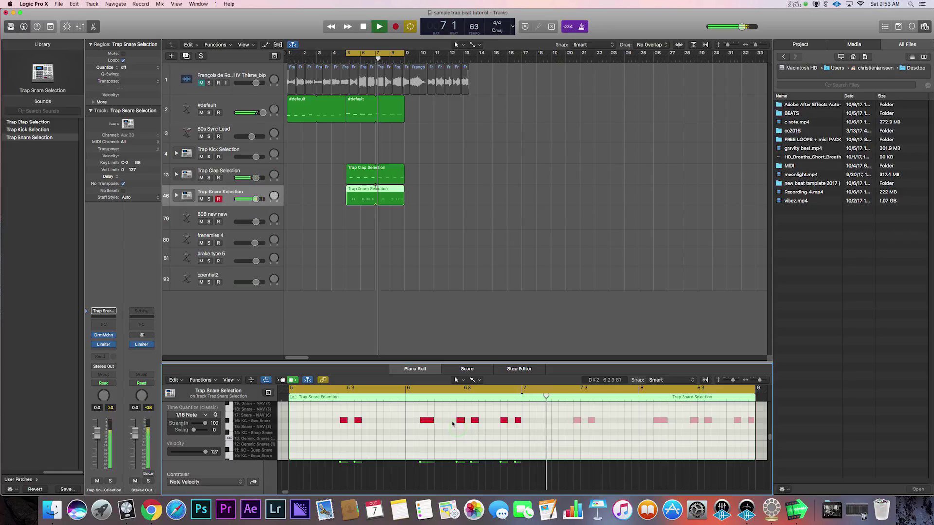
pyautogui.moveTo(429, 425); pyautogui.dragTo(431, 417)
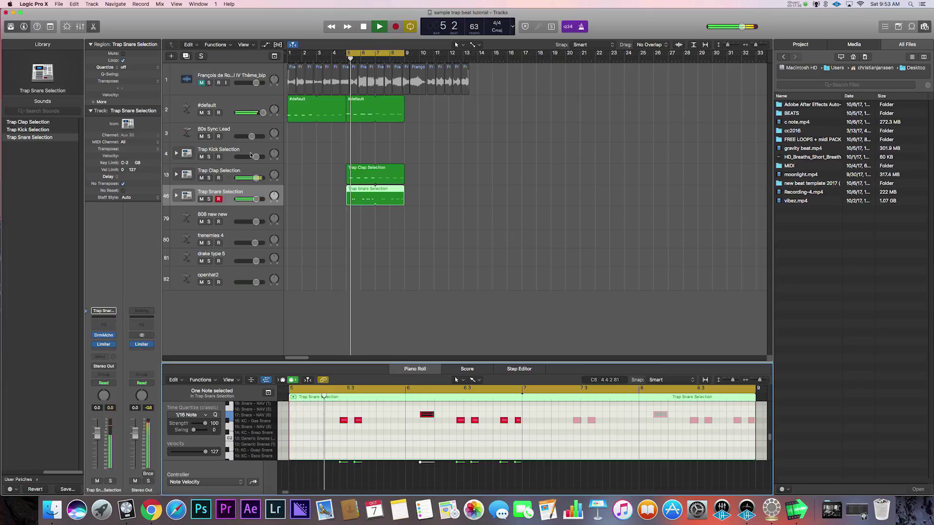
# Create an empty two-bar region at bar 5 on the Trap Kick Selection track with the Pencil tool and loop it through bar 8
pyautogui.click(356, 155)
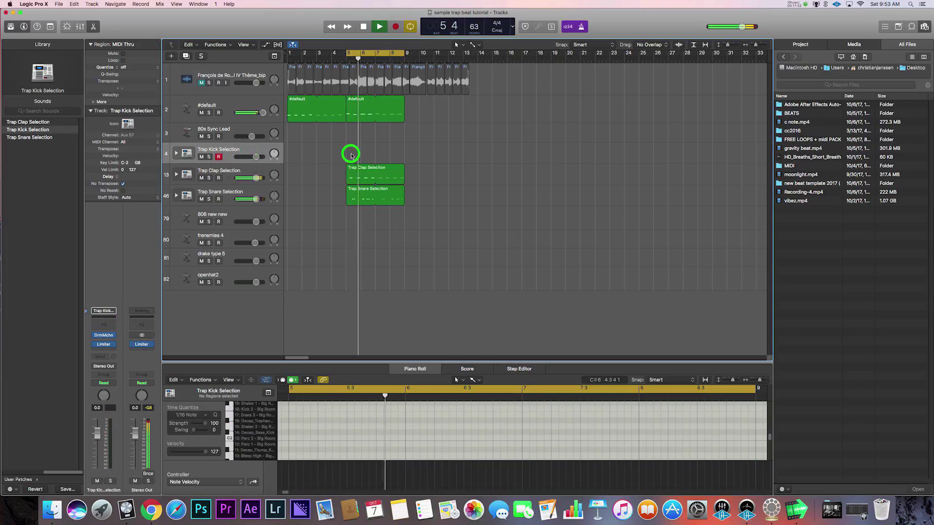
pyautogui.click(472, 44)
pyautogui.click(498, 64)
pyautogui.click(347, 156)
pyautogui.moveTo(358, 157); pyautogui.dragTo(401, 152)
# Enlarge the Piano Roll and add two consecutive sixteenth kicks at full velocity on the Decap_Base_Kick row, starting at bar 5
pyautogui.scroll(-3, 323, 436)
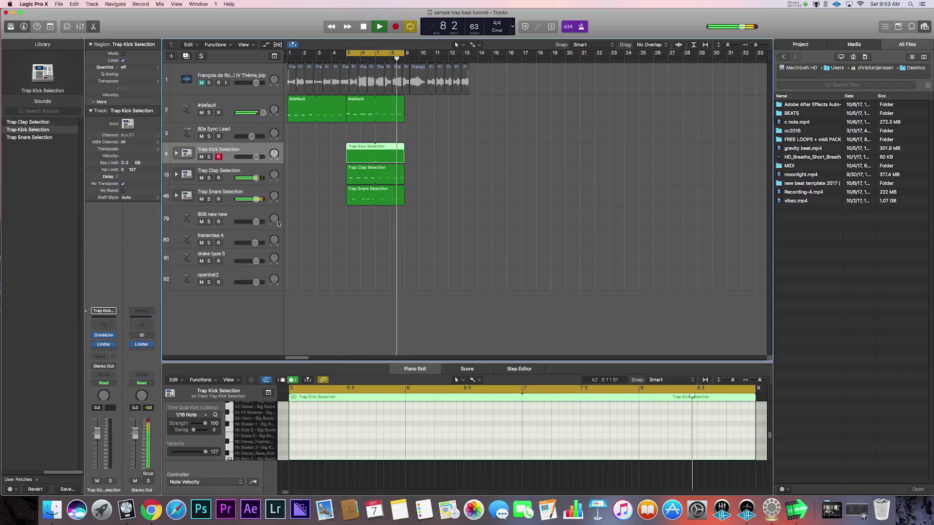
pyautogui.moveTo(308, 362); pyautogui.dragTo(309, 300)
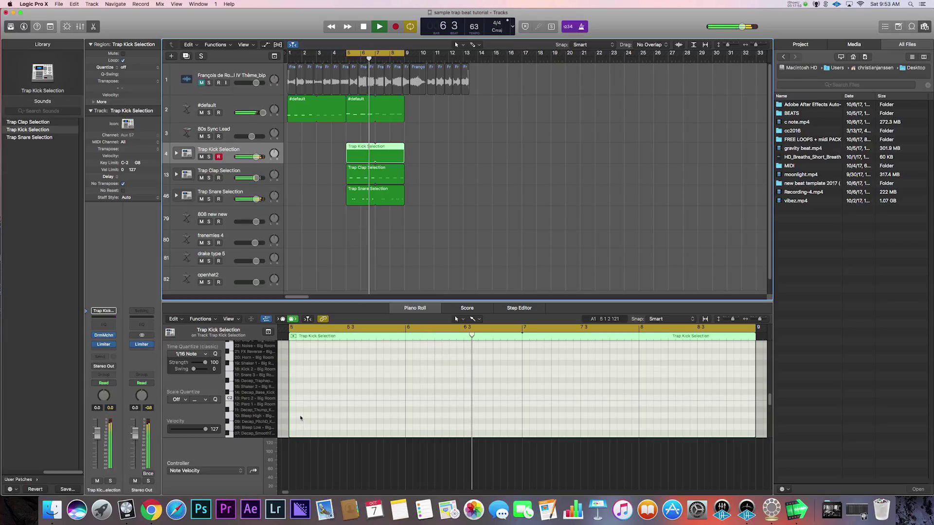
pyautogui.press('space')
pyautogui.keyDown('super'); pyautogui.click(294, 393); pyautogui.keyUp('super')
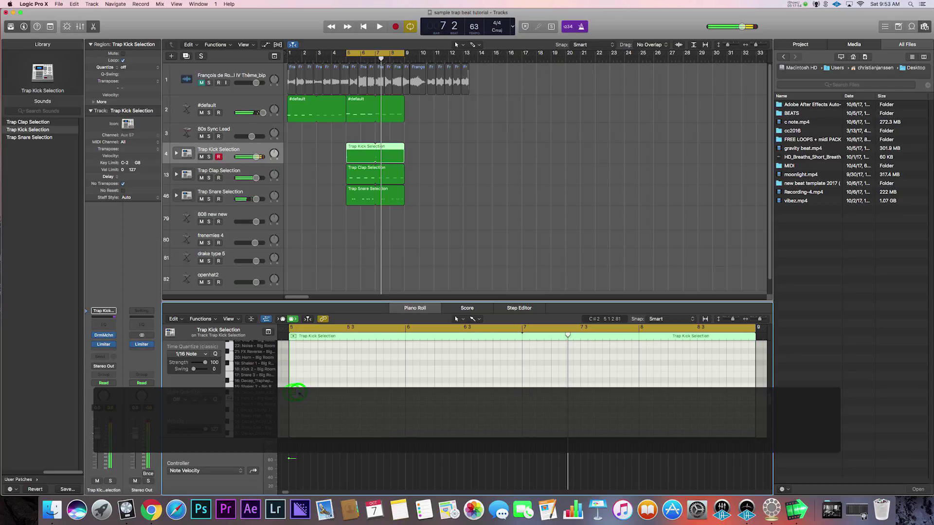
pyautogui.press('super+a')
pyautogui.press('space')
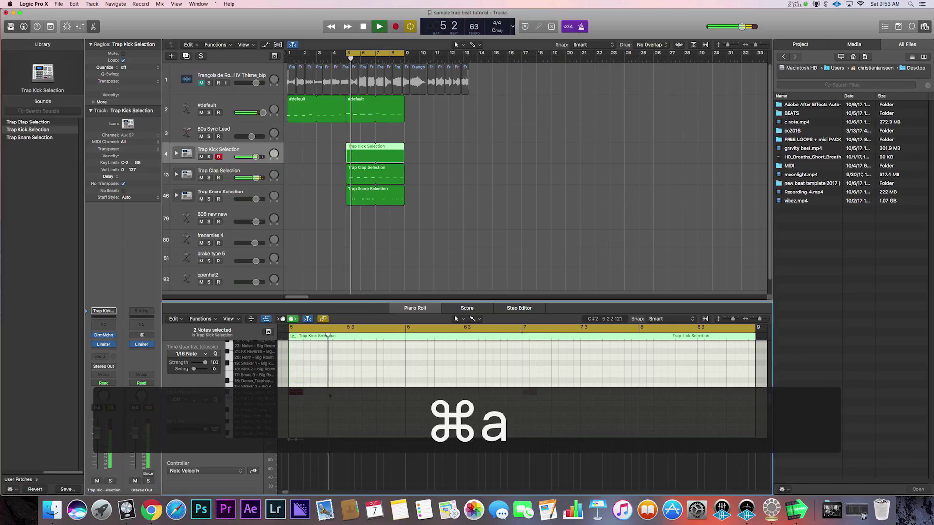
# Add Decap_Base_Kick notes on the fourth sixteenth of beat 1 and third sixteenth of beat 2 in bar 5, at maximum velocity
pyautogui.click(313, 392)
pyautogui.press('space')
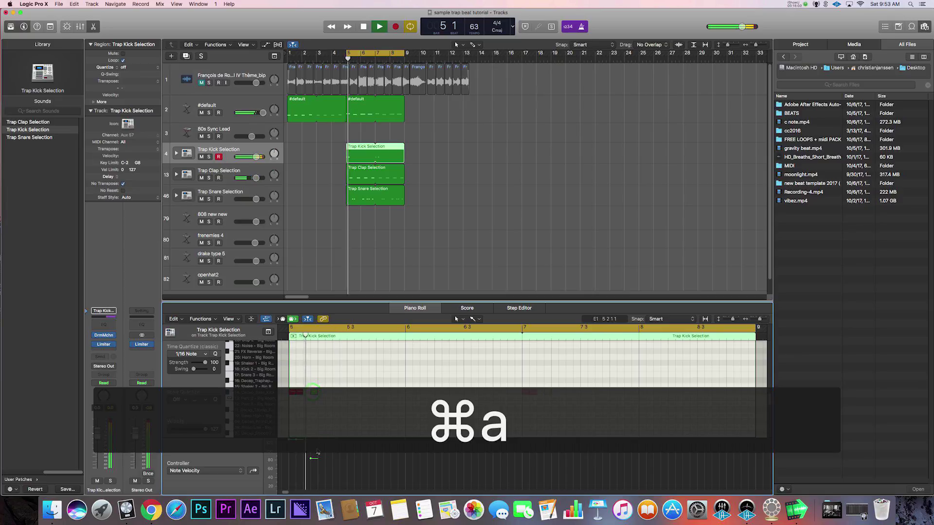
pyautogui.moveTo(312, 458); pyautogui.dragTo(316, 404)
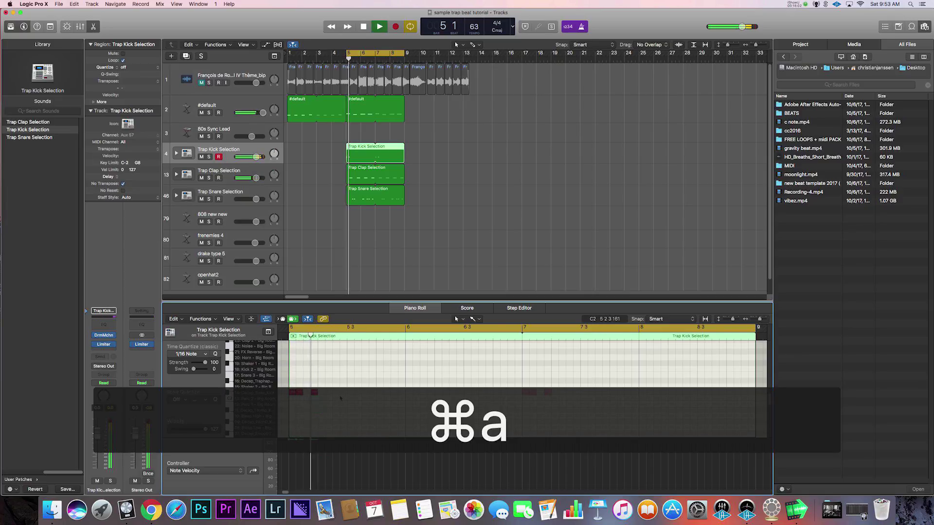
pyautogui.keyDown('super'); pyautogui.click(327, 391); pyautogui.keyUp('super')
pyautogui.press('space')
pyautogui.moveTo(324, 459); pyautogui.dragTo(324, 392)
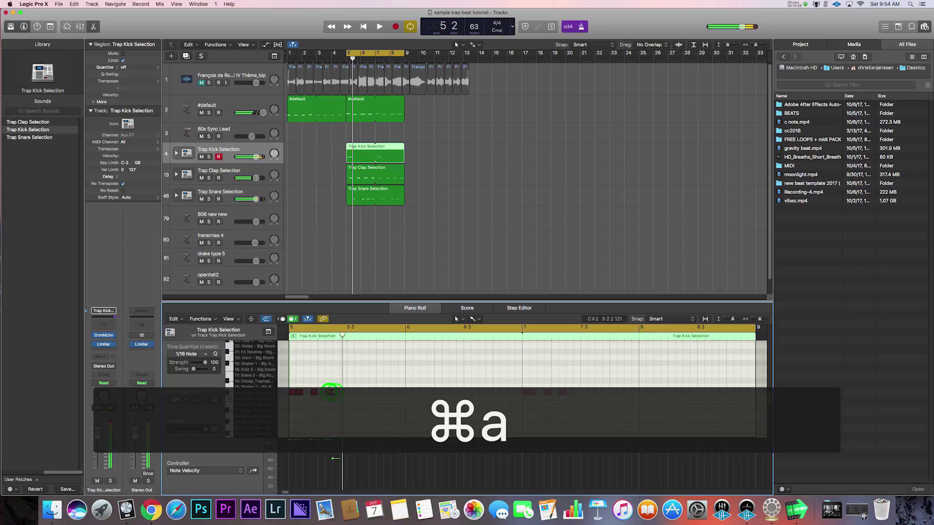
pyautogui.press('space')
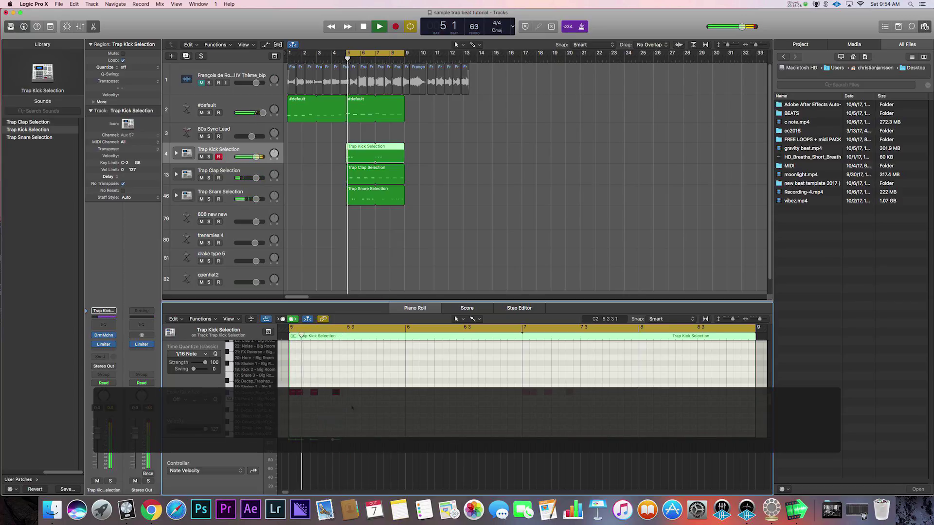
# Add Decap_Base_Kick notes on the third sixteenth of beat 3 and second sixteenth of beat 4 in bar 5
pyautogui.press('space')
pyautogui.click(365, 392)
pyautogui.press('space')
pyautogui.click(370, 371)
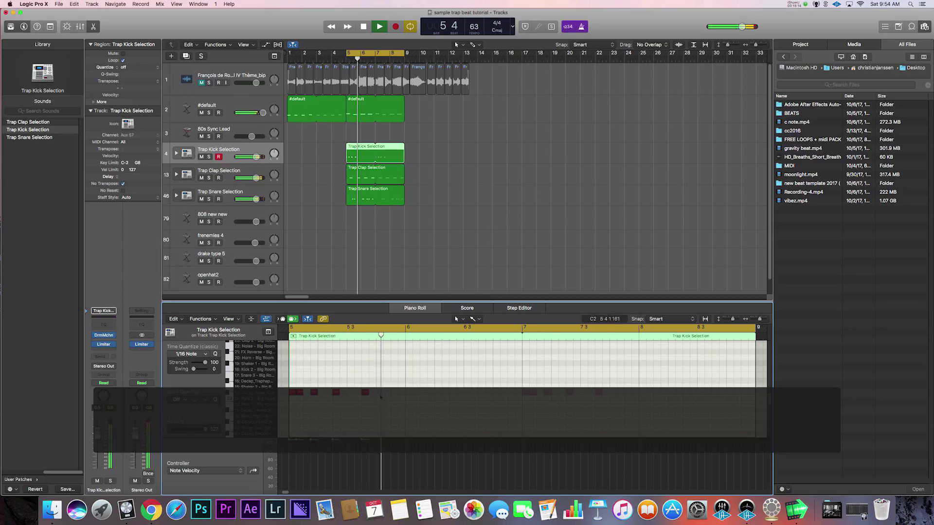
pyautogui.click(382, 437)
pyautogui.press('space')
pyautogui.click(197, 353)
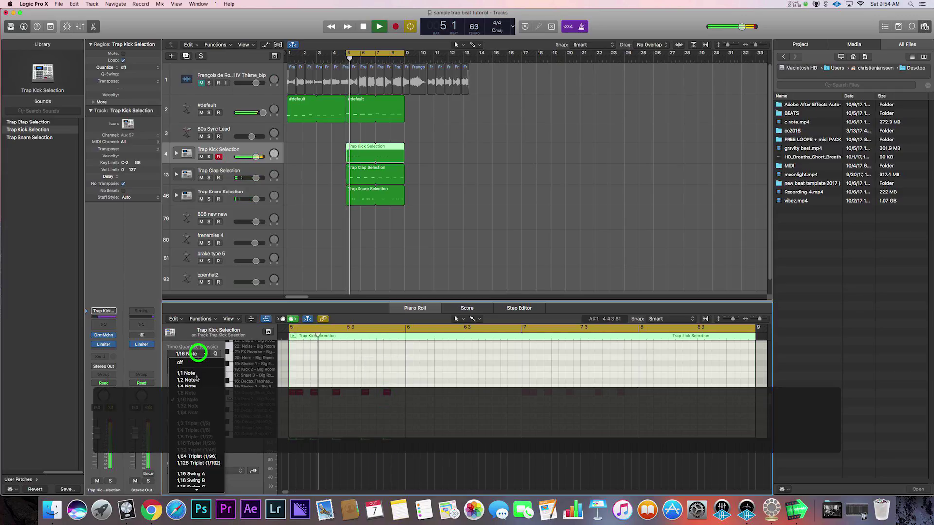
pyautogui.click(202, 444)
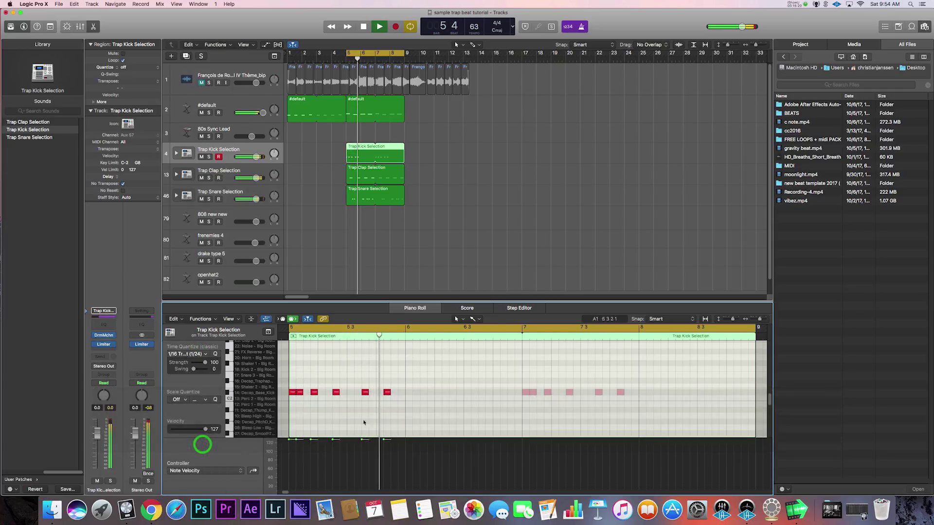
pyautogui.press('super+z')
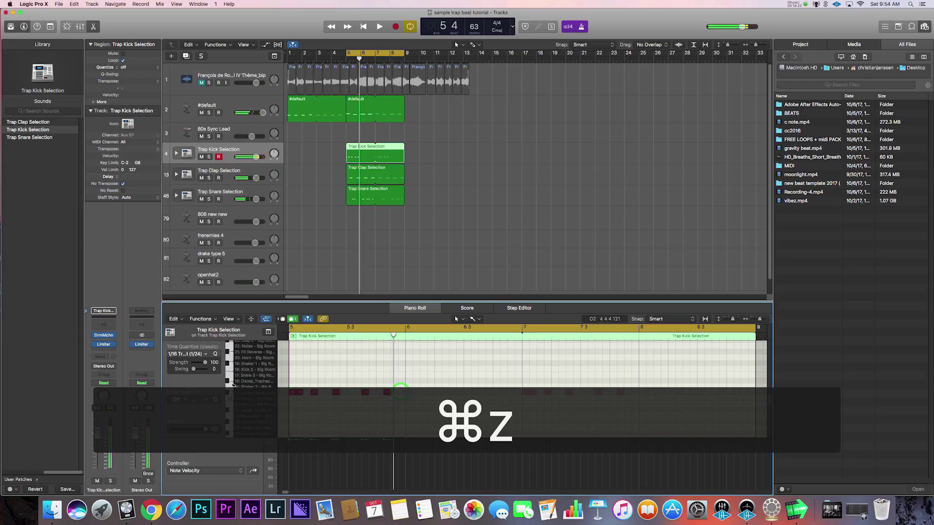
# Set Time Quantize to 1/32 Triplet, fill the last sixteenth of bar 5 with a fast kick roll, and audition it
pyautogui.click(197, 354)
pyautogui.click(192, 450)
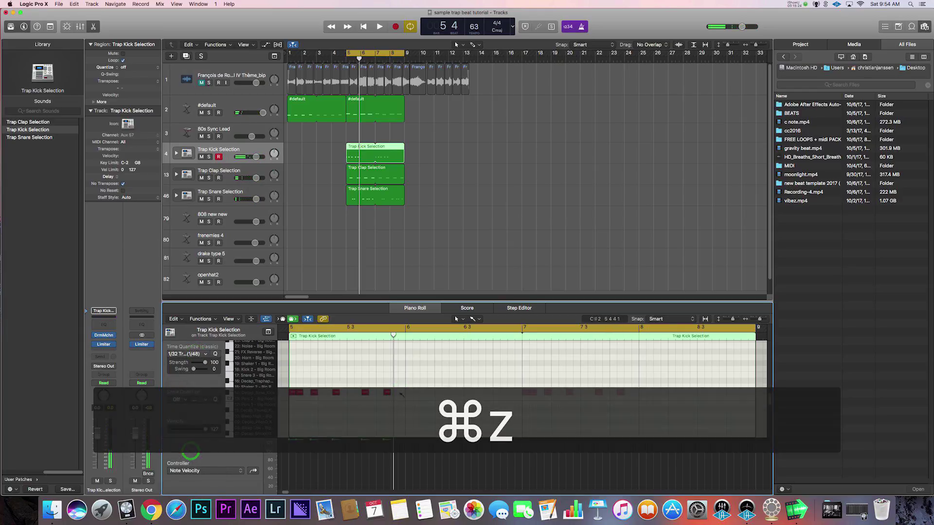
pyautogui.click(401, 391)
pyautogui.press('space')
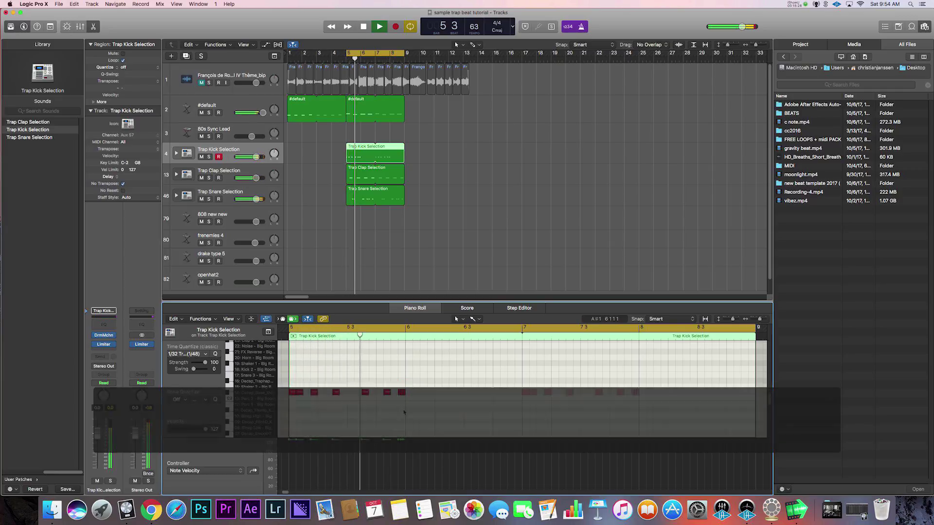
pyautogui.press('space')
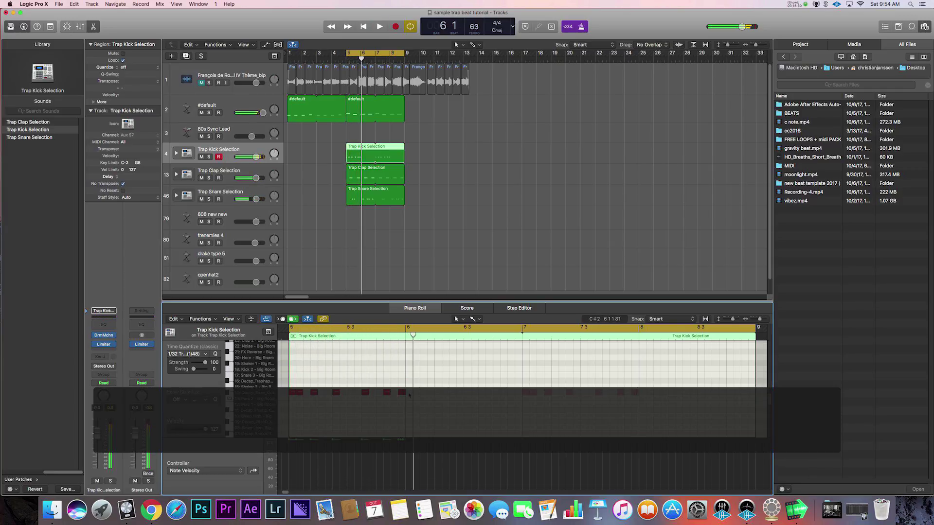
# Undo the extra triplet kick, set Time Quantize to 1/16 Note and add kicks on the first two sixteenths of bar 6
pyautogui.press('super+z')
pyautogui.click(192, 354)
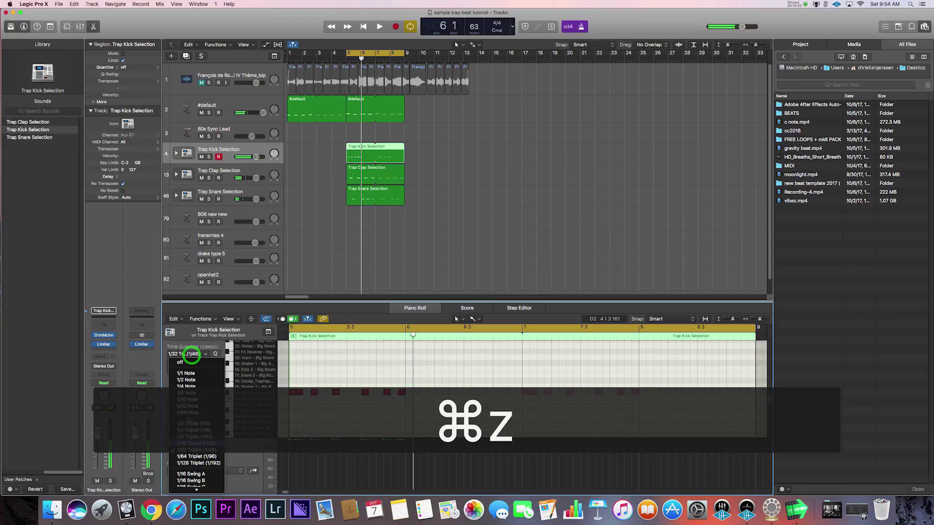
pyautogui.click(186, 393)
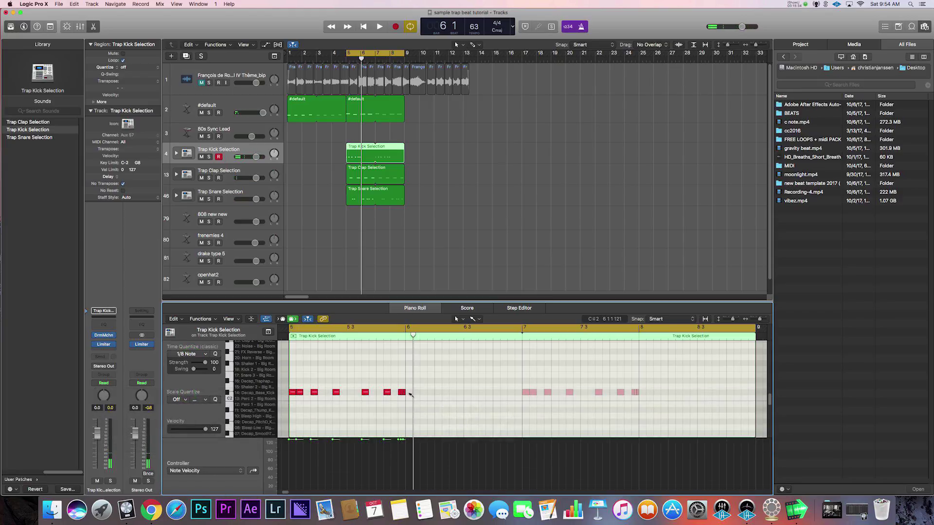
pyautogui.click(182, 354)
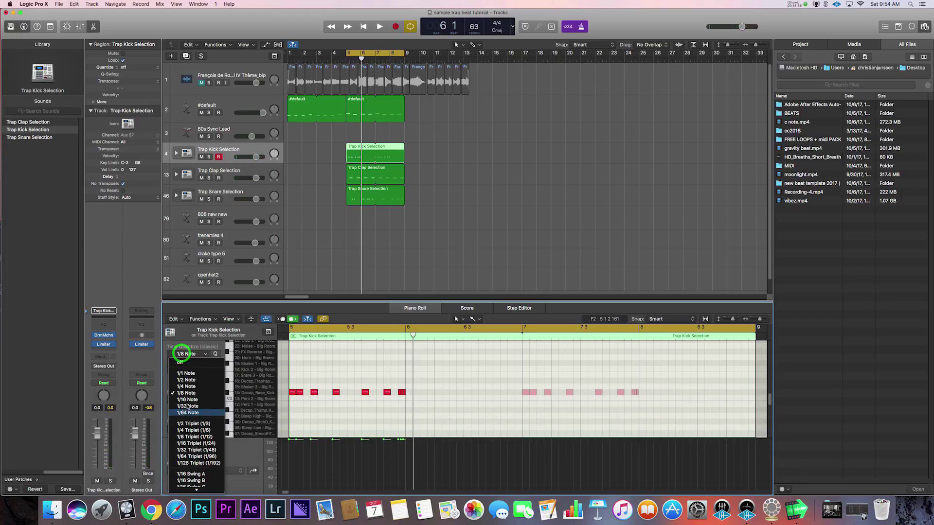
pyautogui.click(187, 399)
pyautogui.press('space')
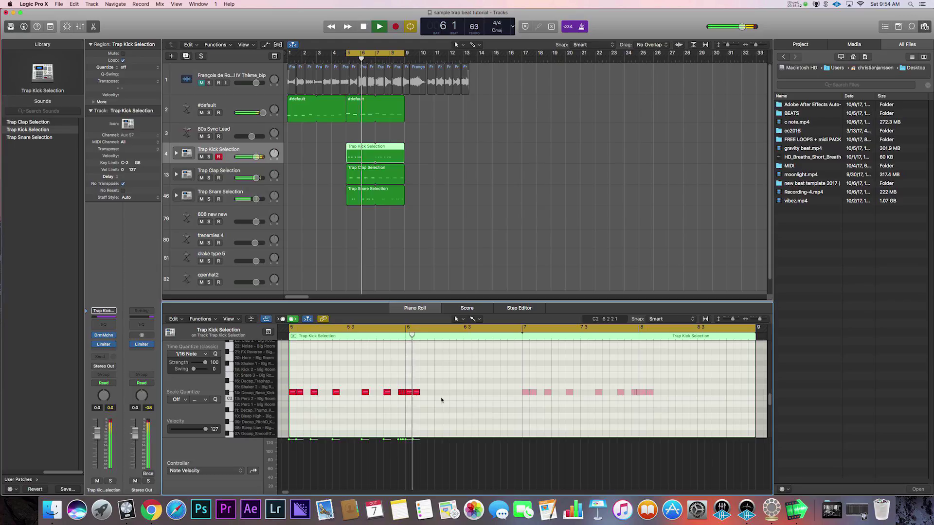
# Add kick notes on the second sixteenth of beat 2 and the third sixteenth of beat 3 in bar 6
pyautogui.press('space')
pyautogui.press('space')
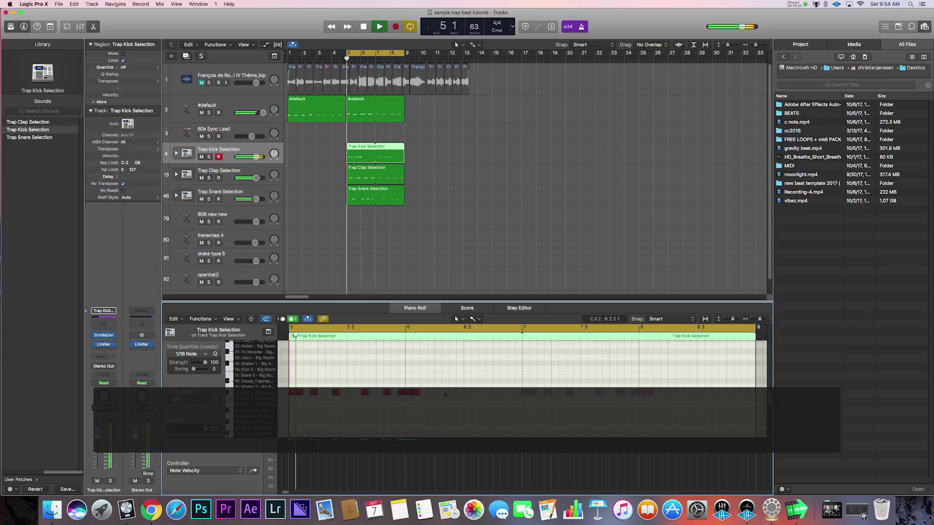
pyautogui.click(445, 392)
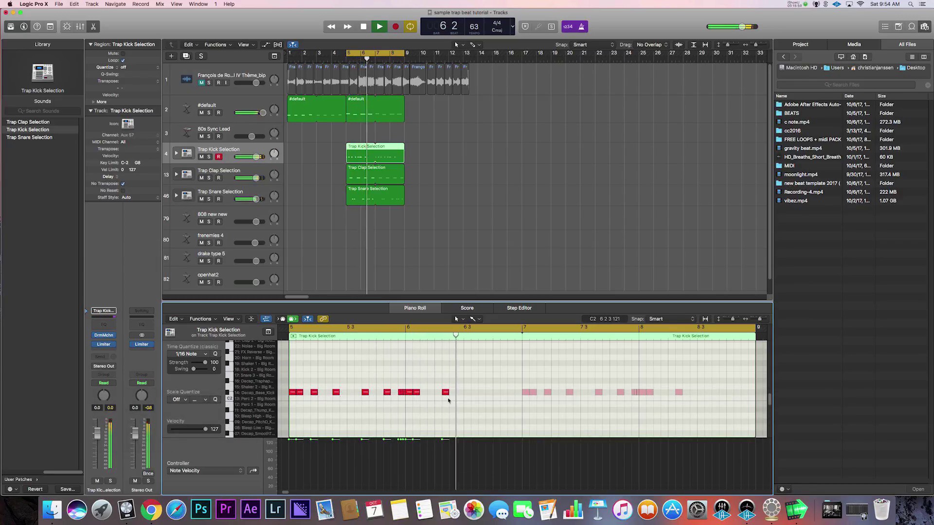
pyautogui.press('super+space')
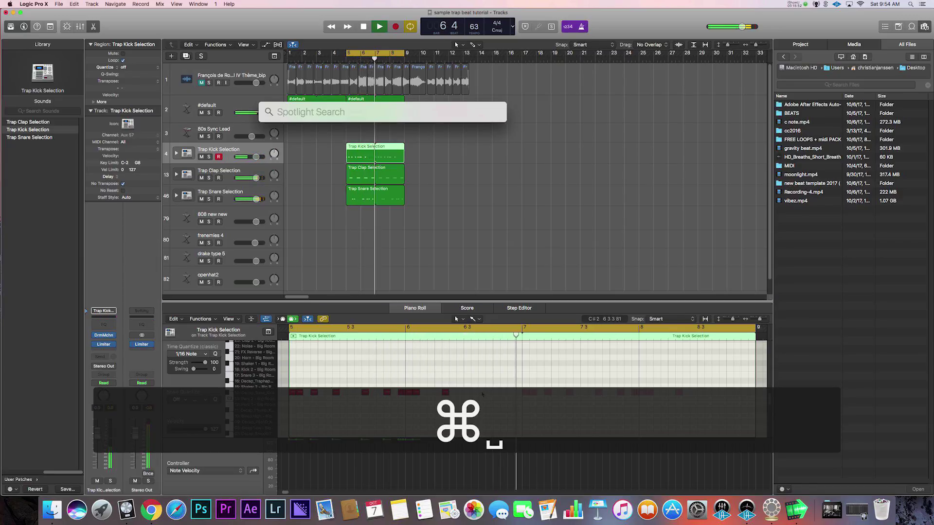
pyautogui.click(482, 393)
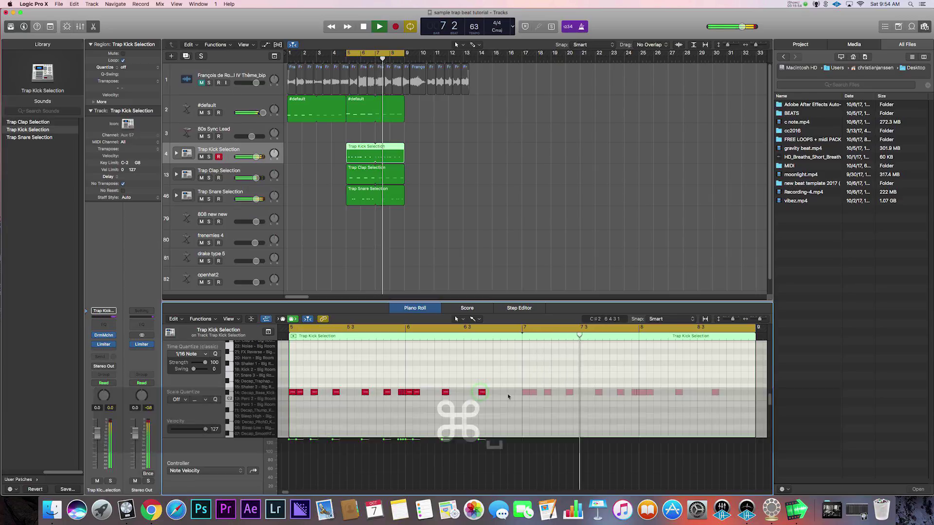
pyautogui.click(189, 354)
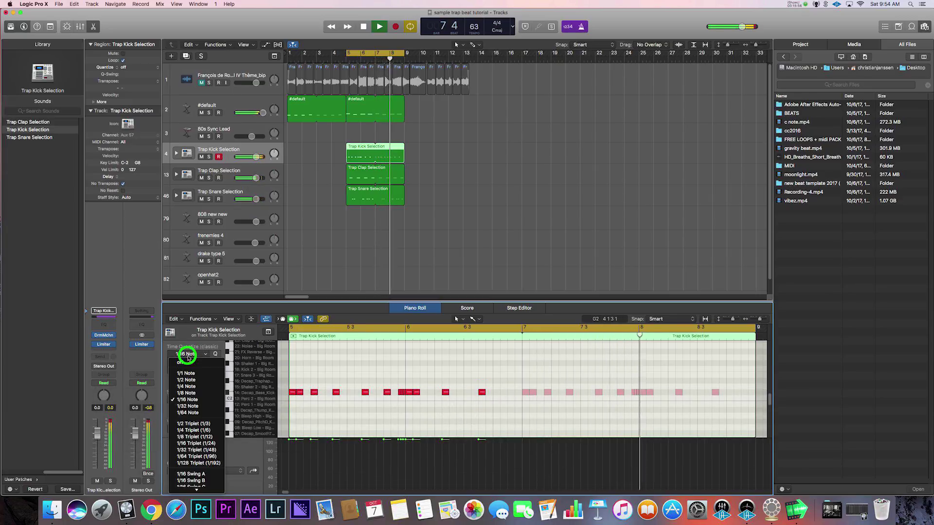
pyautogui.click(194, 437)
pyautogui.click(514, 392)
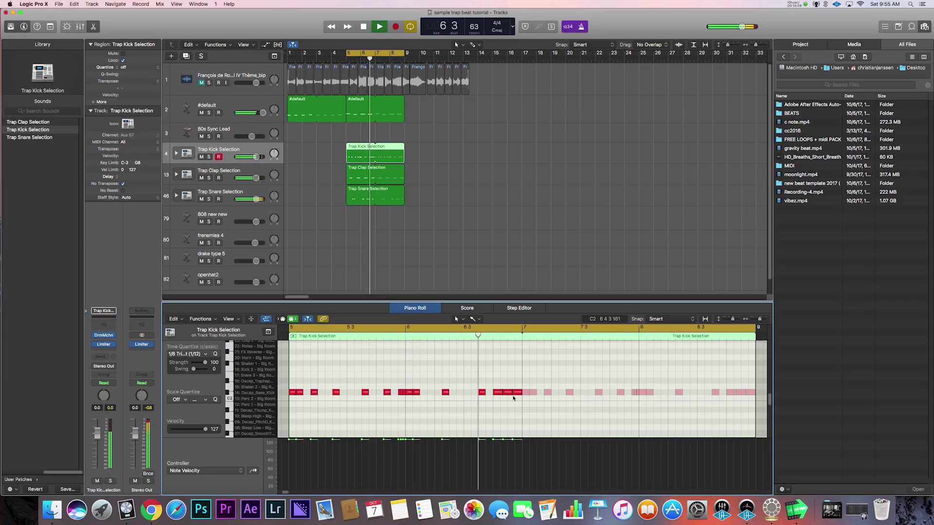
pyautogui.press('space')
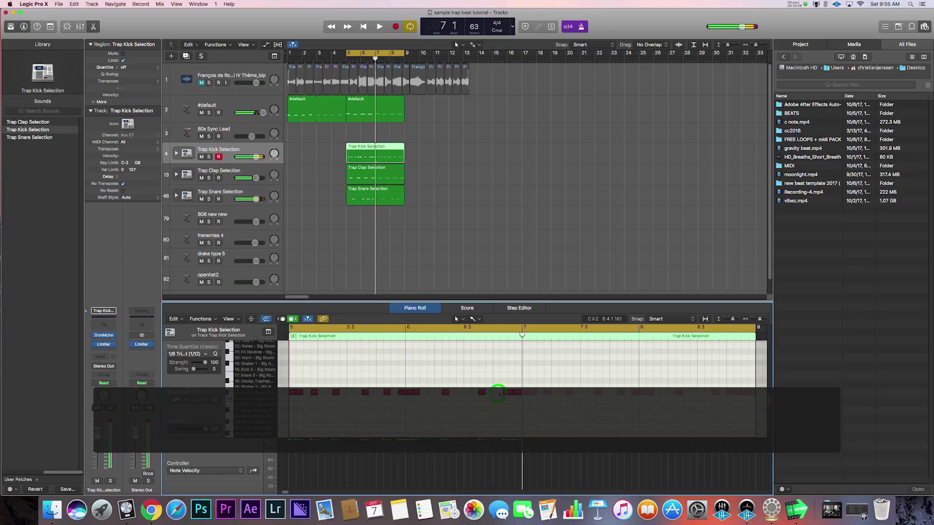
# Set Time Quantize to 1/16 Triplet and fill the last eighth of bar 6 with a three-note kick roll
pyautogui.click(188, 354)
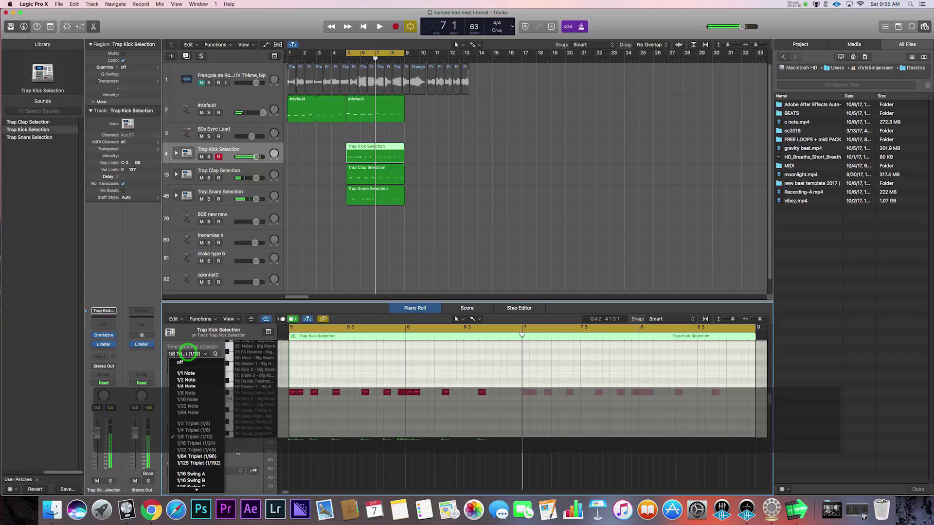
pyautogui.click(204, 445)
pyautogui.click(510, 392)
pyautogui.press('super+z')
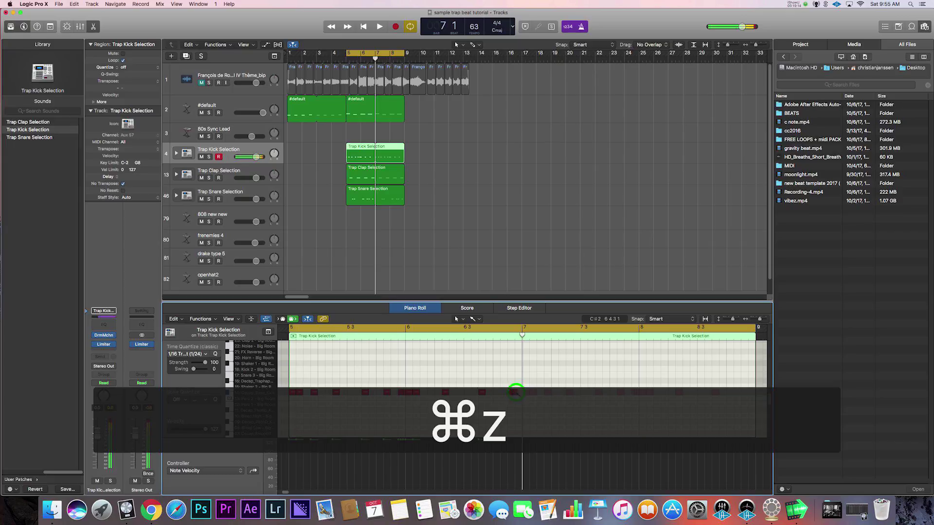
# Play back the looped beat with the finished kick pattern and select the 808 new new track
pyautogui.press('space')
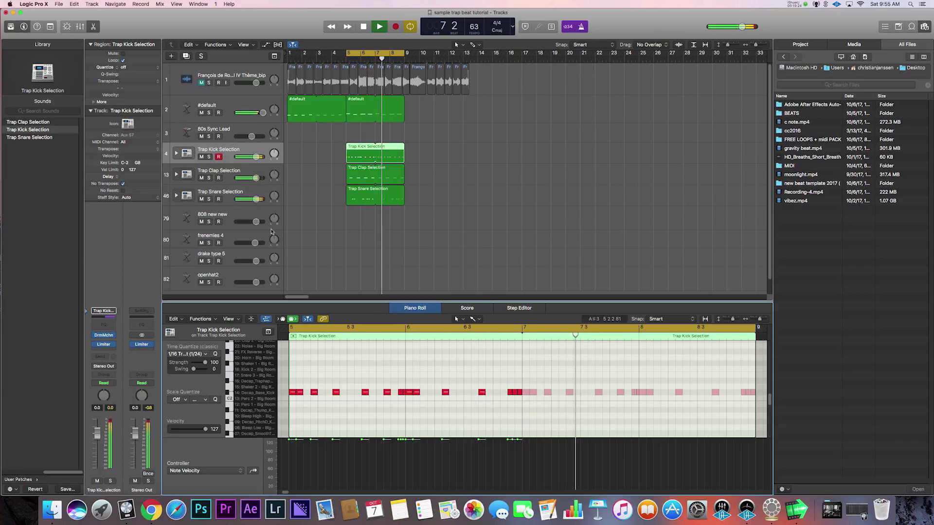
pyautogui.click(249, 219)
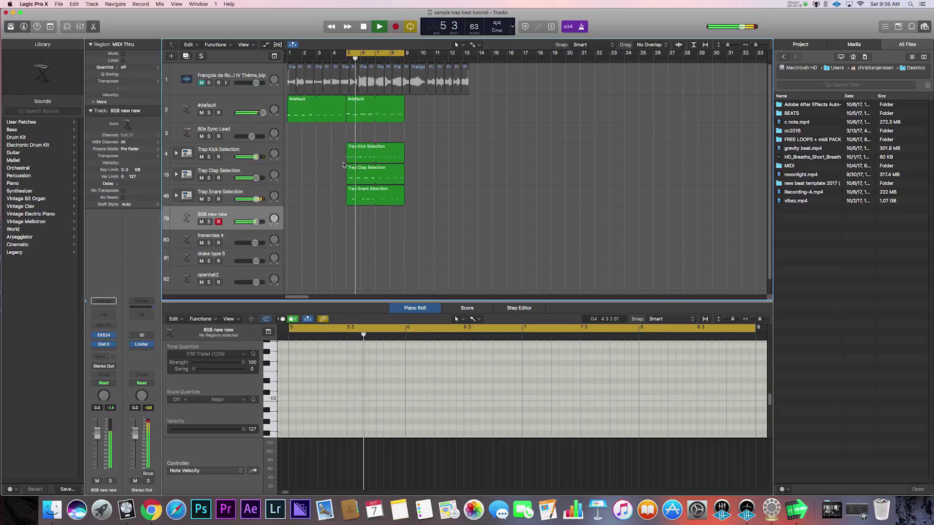
# Open the EXS24 on the 808 new new track, adjust its fine tuning and close the instrument window
pyautogui.click(95, 336)
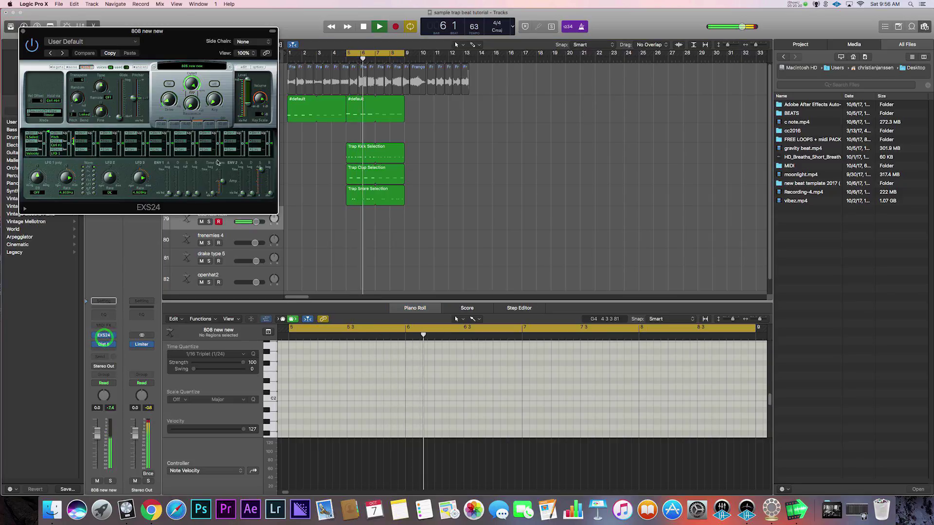
pyautogui.click(101, 105)
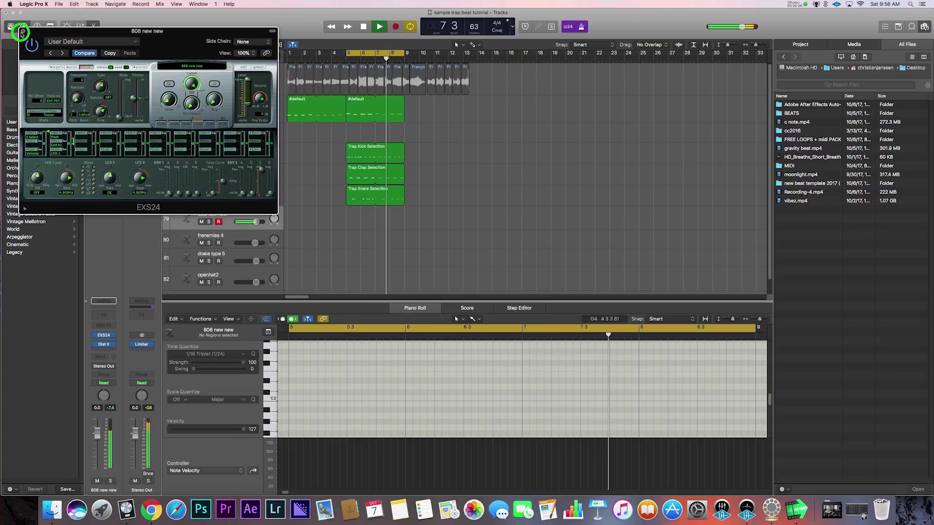
pyautogui.click(22, 31)
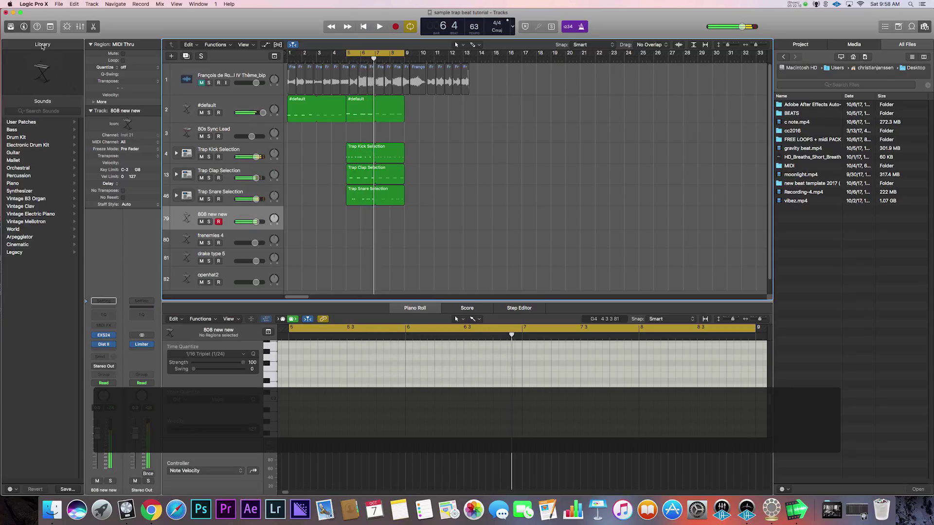
pyautogui.press('super+r')
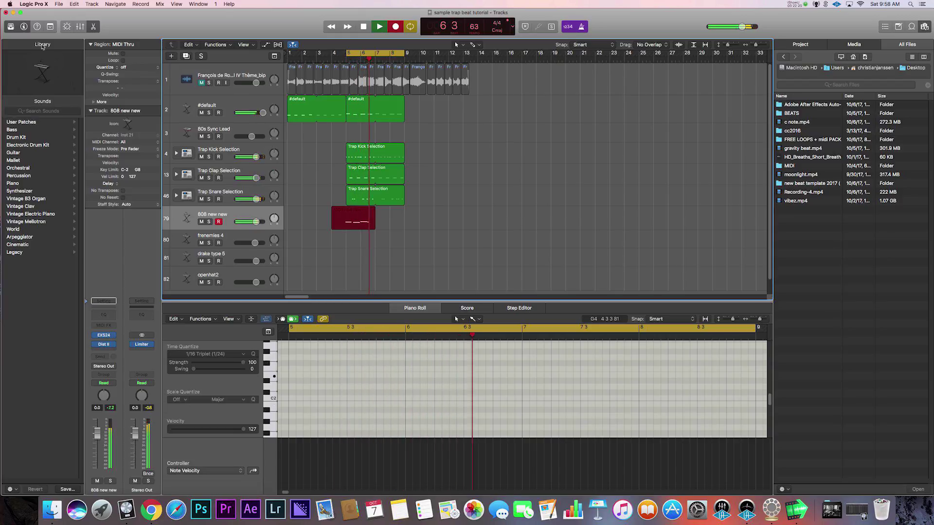
pyautogui.press('space')
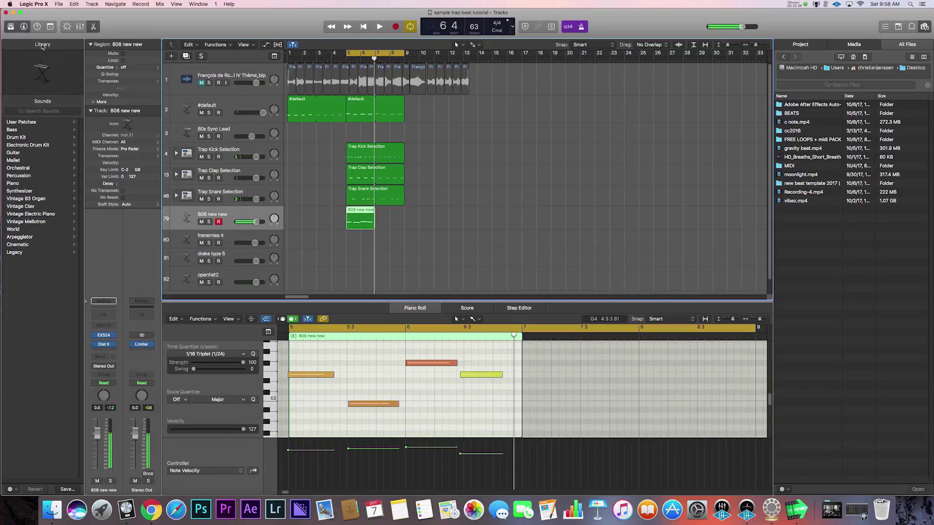
pyautogui.press('super+r')
pyautogui.press('super+z')
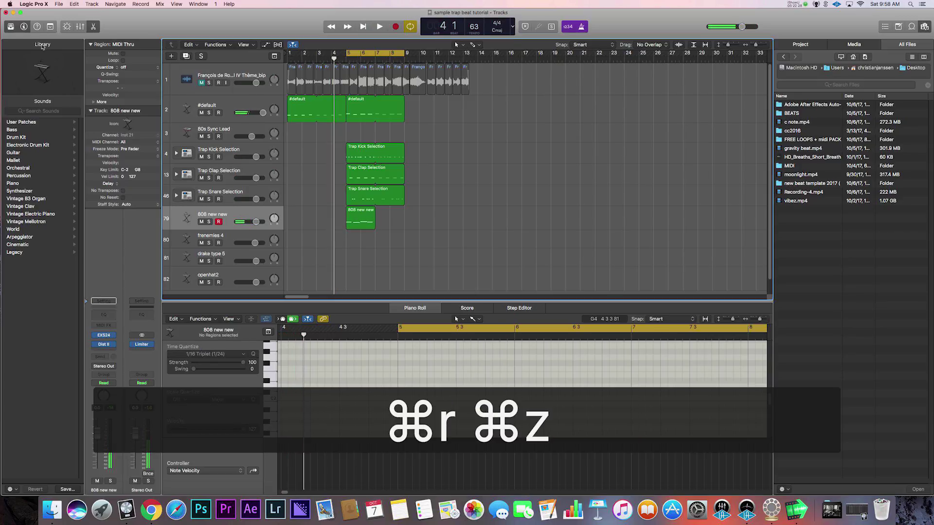
pyautogui.click(366, 221)
pyautogui.press('Delete')
# Record a four-note 808 bass line over bars 5 and 6 on the 808 new new track and quantize all its notes
pyautogui.press('super+r')
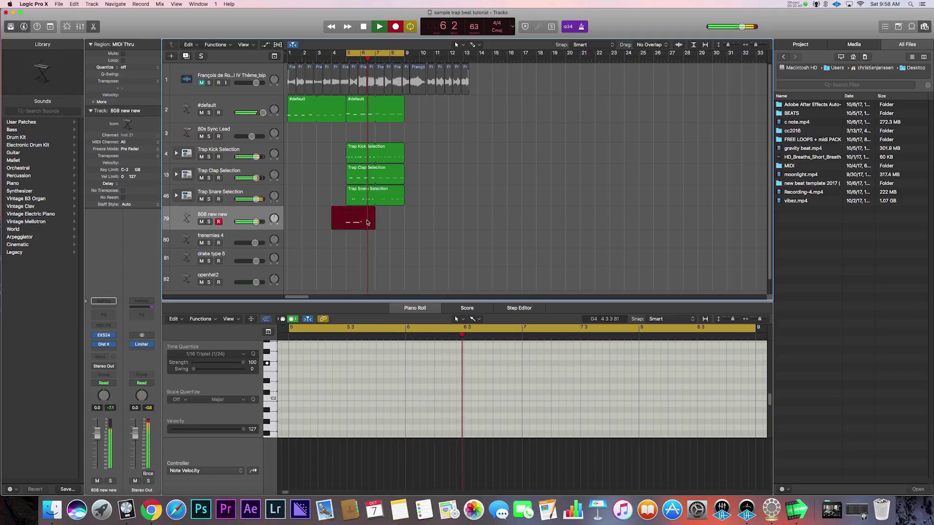
pyautogui.press('space')
pyautogui.click(372, 375)
pyautogui.press('super+a')
pyautogui.press('q')
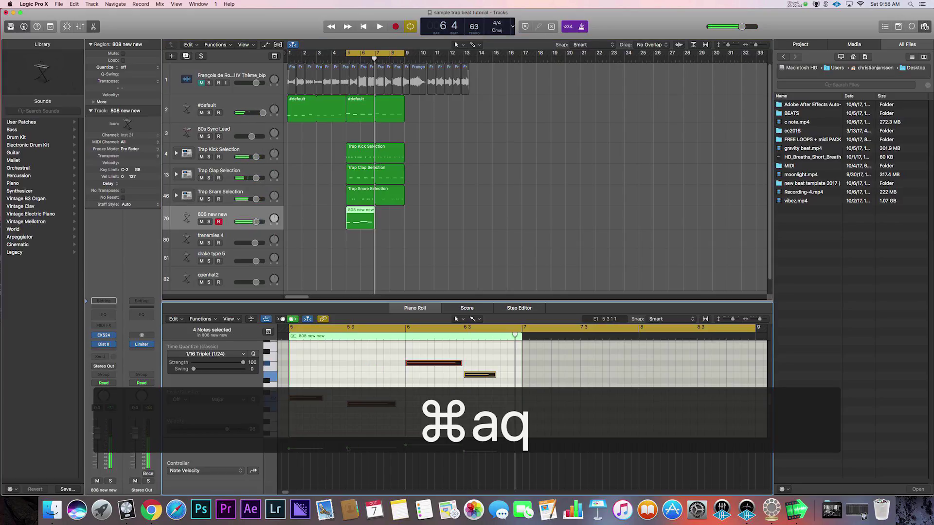
# Set the four 808 notes' velocity to 127 and loop the 808 region to the start of bar 9
pyautogui.click(420, 211)
pyautogui.moveTo(374, 210); pyautogui.dragTo(404, 210)
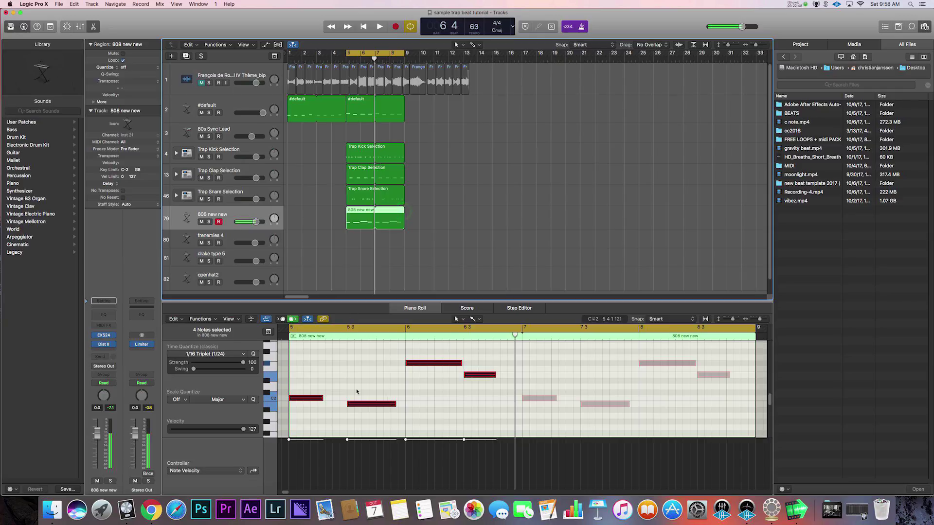
pyautogui.scroll(1, 360, 392)
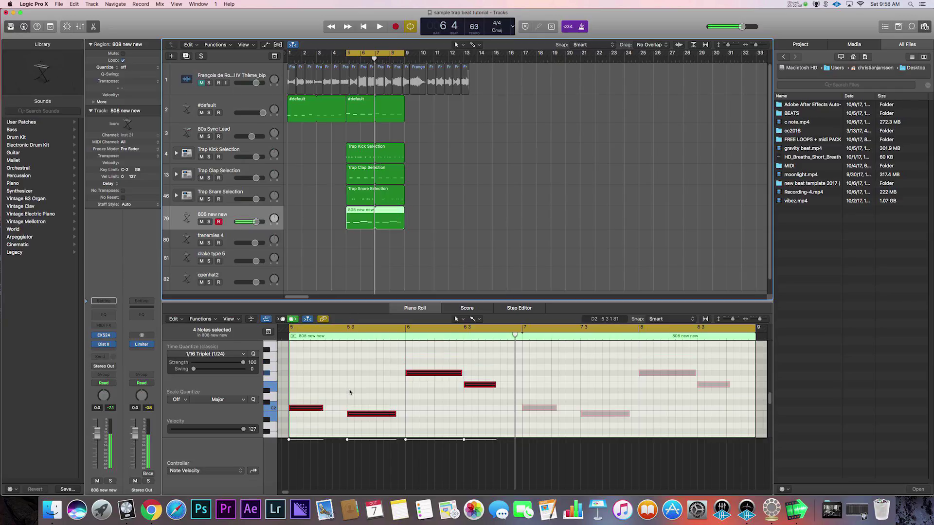
# Open the 808's EXS24 and add a short C3 note at velocity 127 on the third sixteenth of beat 1 in bar 5
pyautogui.click(104, 336)
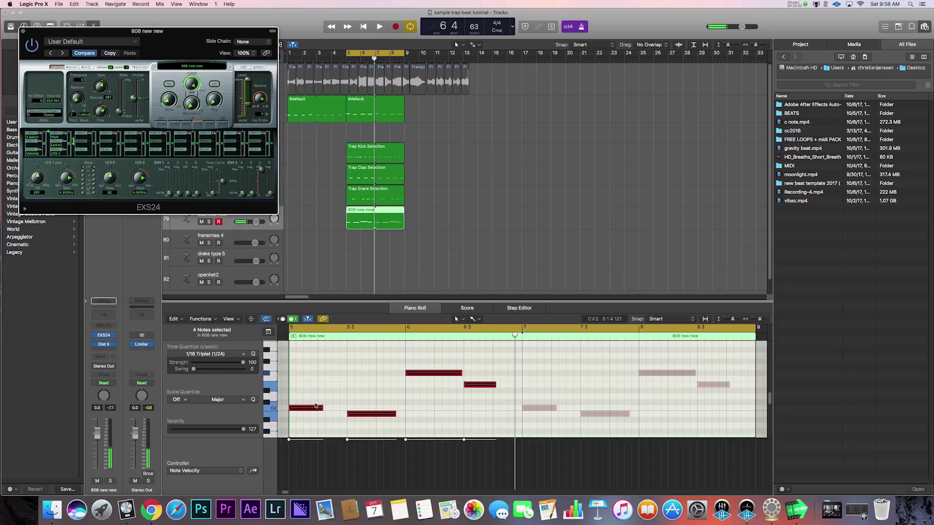
pyautogui.click(308, 368)
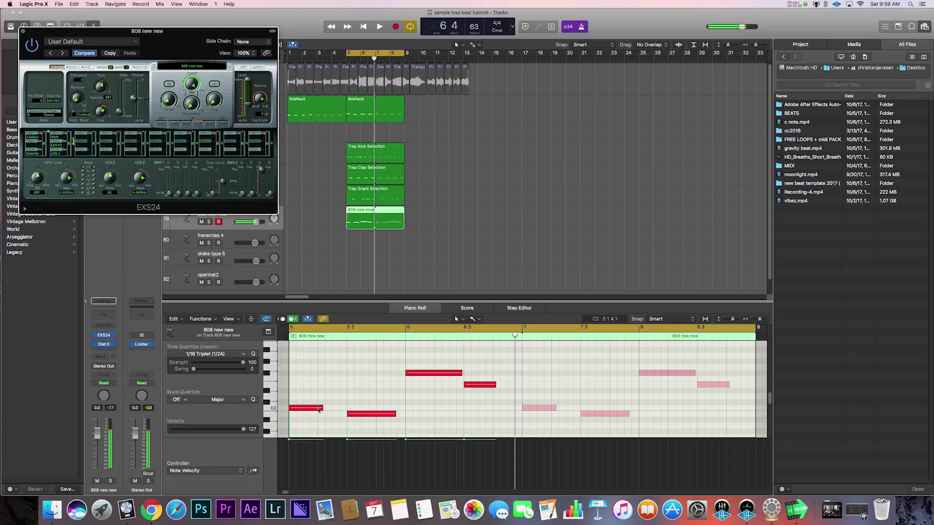
pyautogui.scroll(1, 306, 366)
pyautogui.click(305, 345)
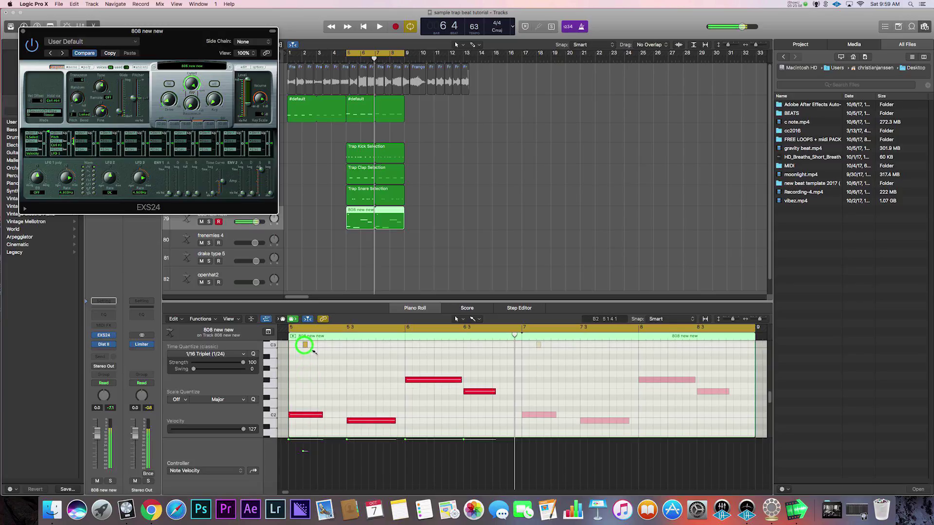
pyautogui.click(307, 374)
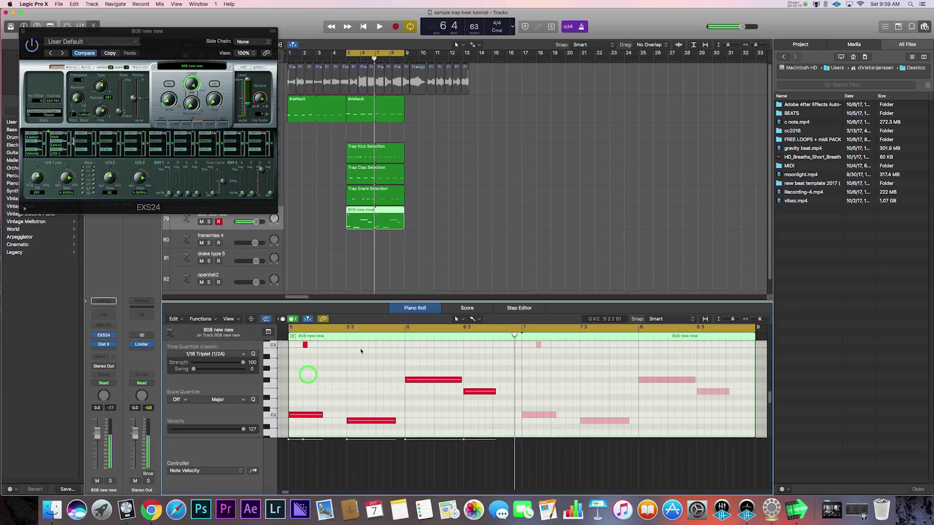
pyautogui.press('space')
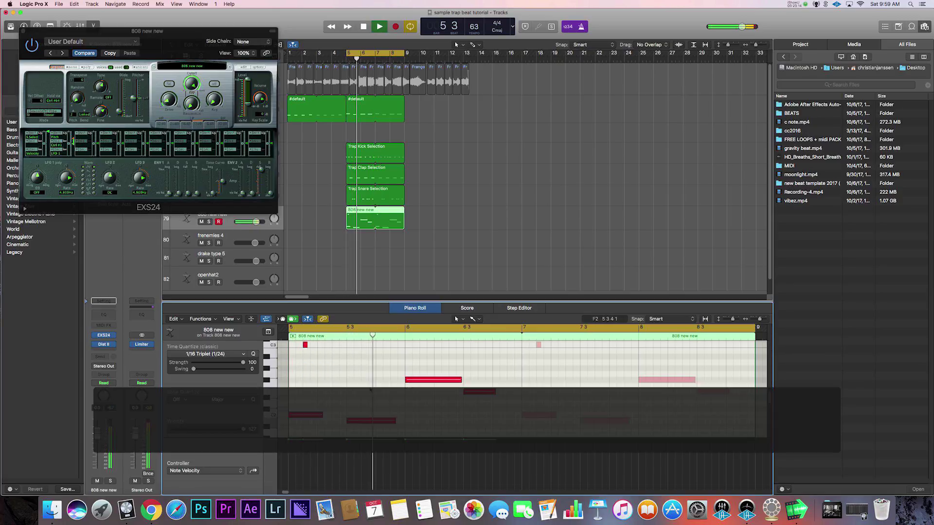
# Add a short B2 note on beat 4 of bar 5, raise its velocity to 127 and play back the loop
pyautogui.press('super+z')
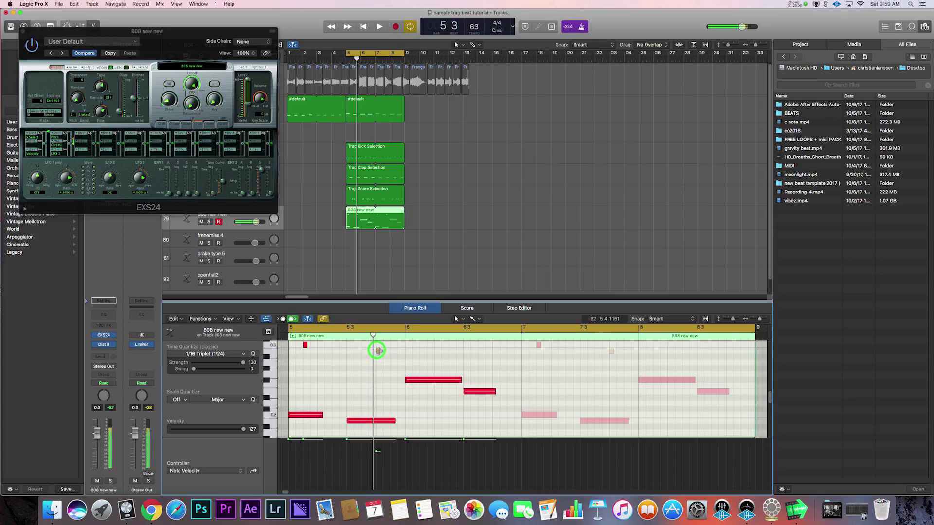
pyautogui.click(378, 350)
pyautogui.press('space')
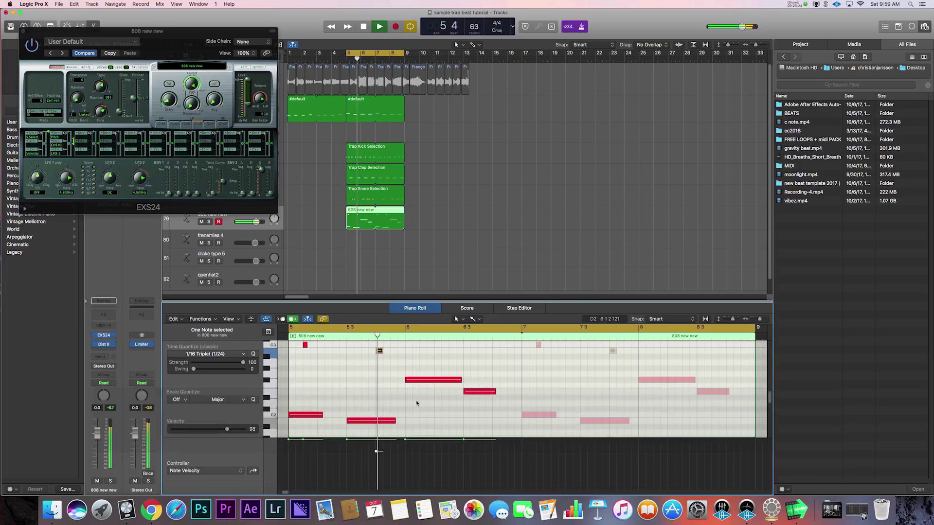
pyautogui.moveTo(378, 451); pyautogui.dragTo(379, 408)
pyautogui.scroll(3, 432, 411)
pyautogui.scroll(1, 432, 411)
pyautogui.scroll(-3, 431, 404)
pyautogui.press('space')
# Undo the misplaced bar 6 note and re-add it as F#3 on beat 1's fourth sixteenth with Time Quantize at 1/16 Note
pyautogui.scroll(2, 430, 393)
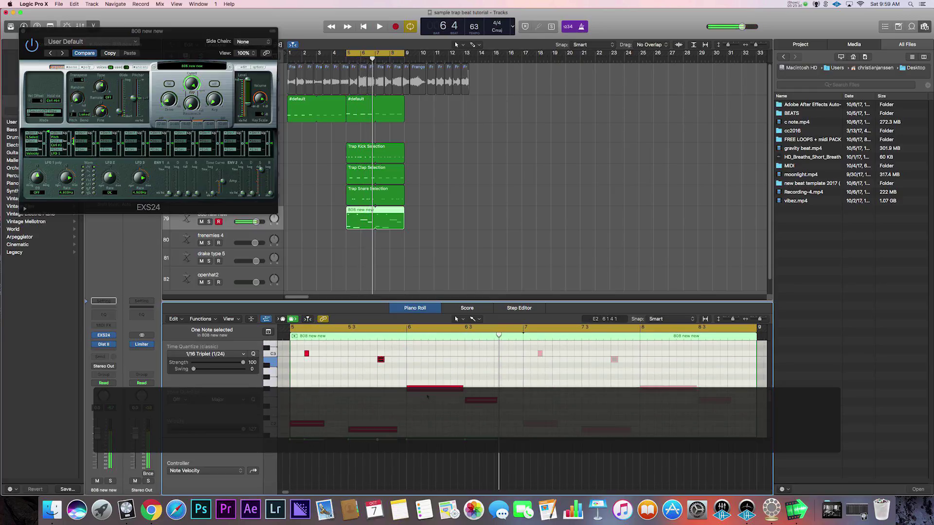
pyautogui.scroll(-1, 418, 410)
pyautogui.scroll(3, 418, 408)
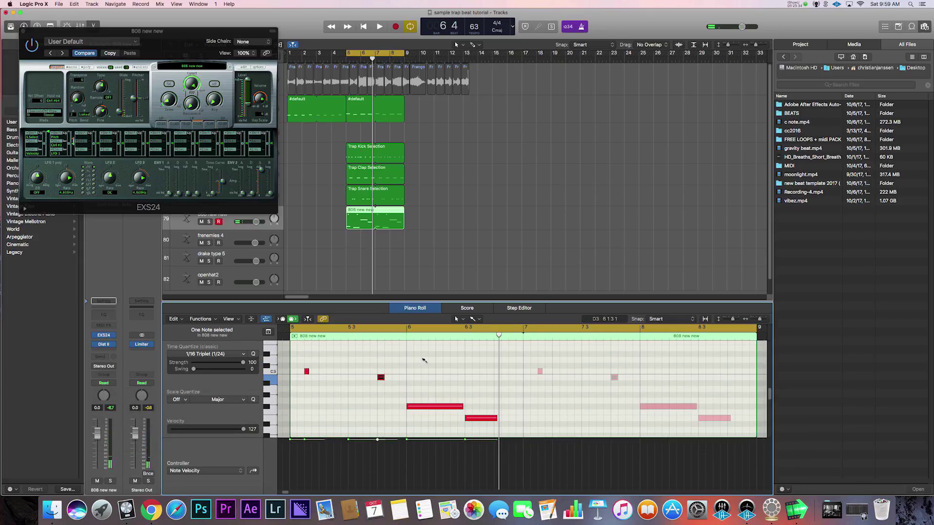
pyautogui.scroll(3, 427, 367)
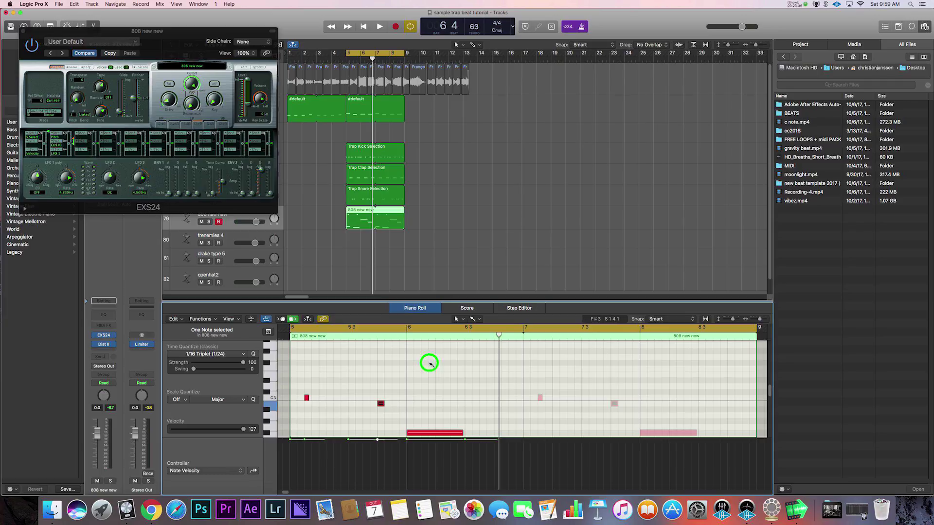
pyautogui.press('super+z')
pyautogui.press('super+z')
pyautogui.press('super+z')
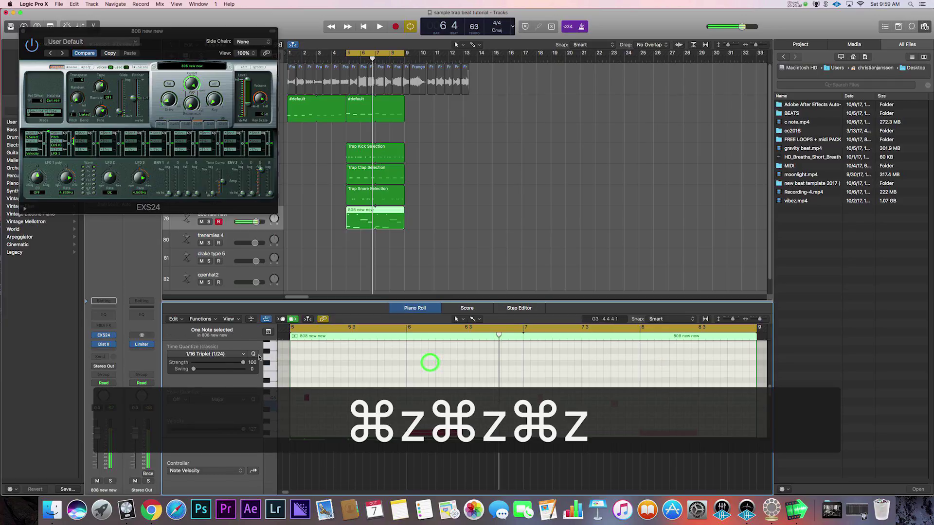
pyautogui.click(209, 354)
pyautogui.click(414, 385)
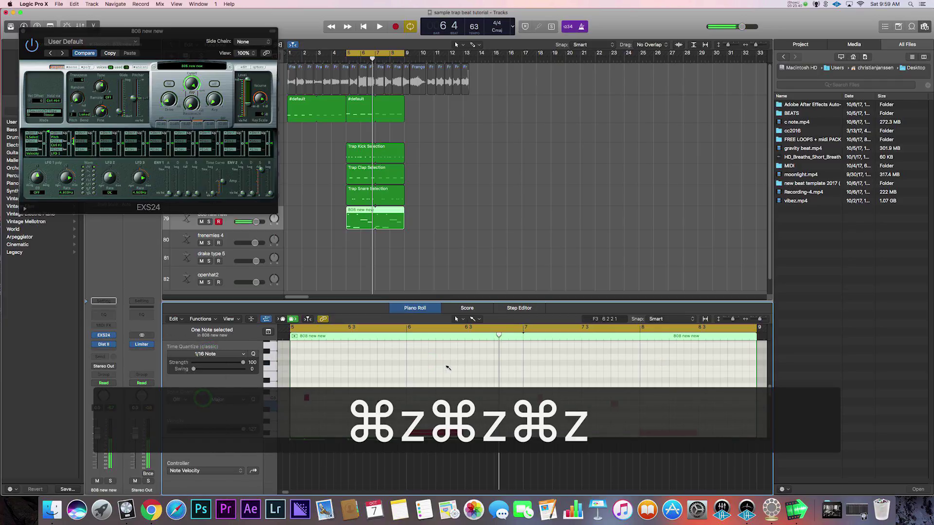
pyautogui.click(431, 363)
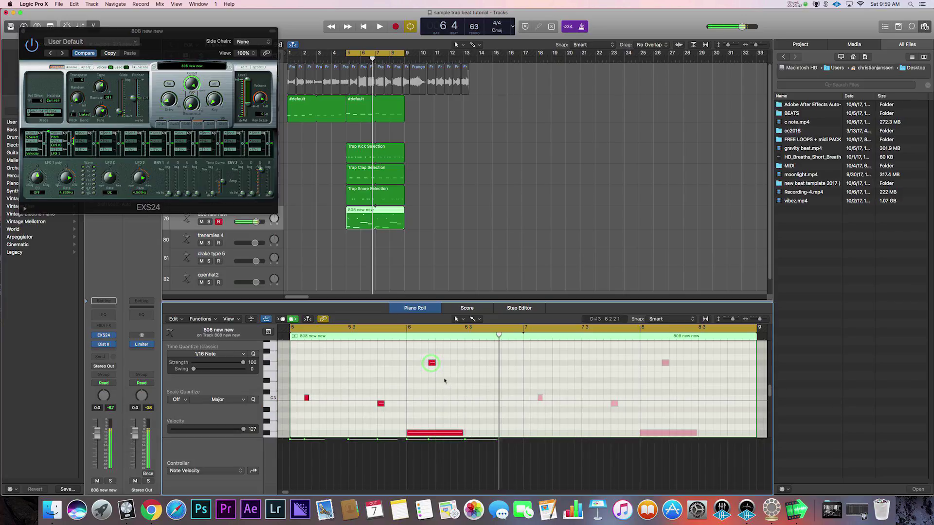
# Add a short low F#1 note on the fourth sixteenth of beat 2 in bar 6
pyautogui.scroll(-3, 438, 389)
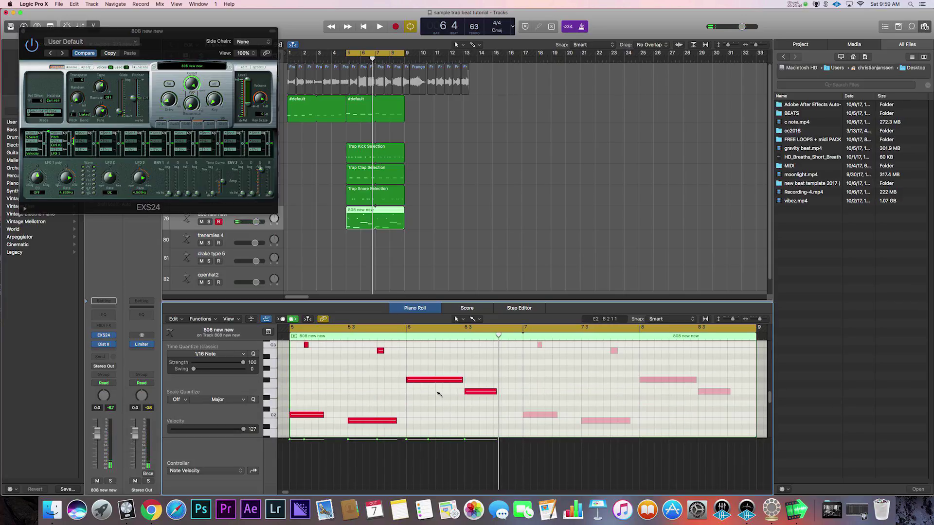
pyautogui.scroll(-2, 447, 424)
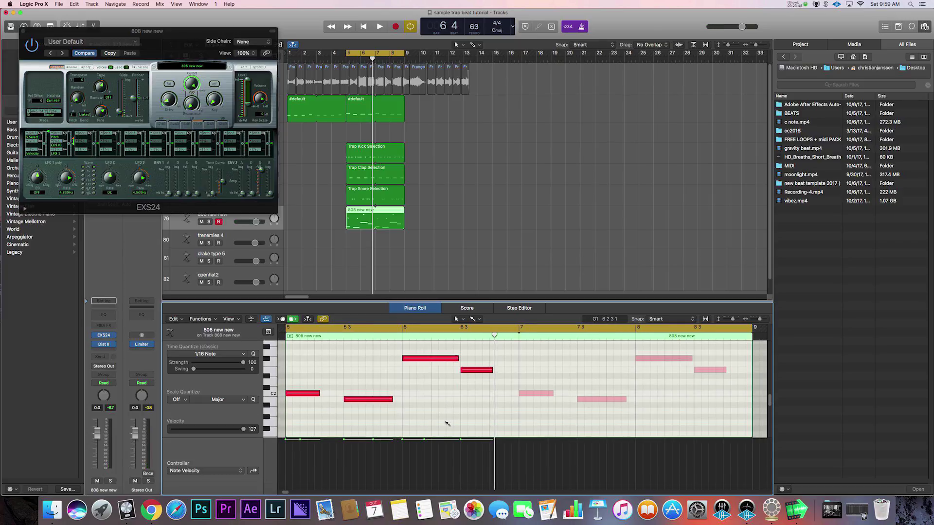
pyautogui.click(456, 429)
# Play back the 808 pattern, close the EXS24 window and raise the 808 new new track's volume to 0.3 dB
pyautogui.press('space')
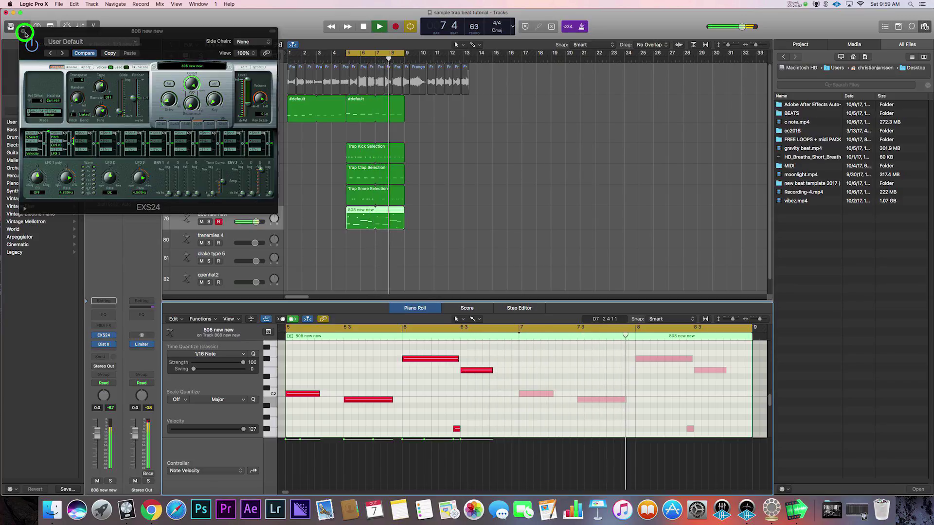
pyautogui.click(23, 32)
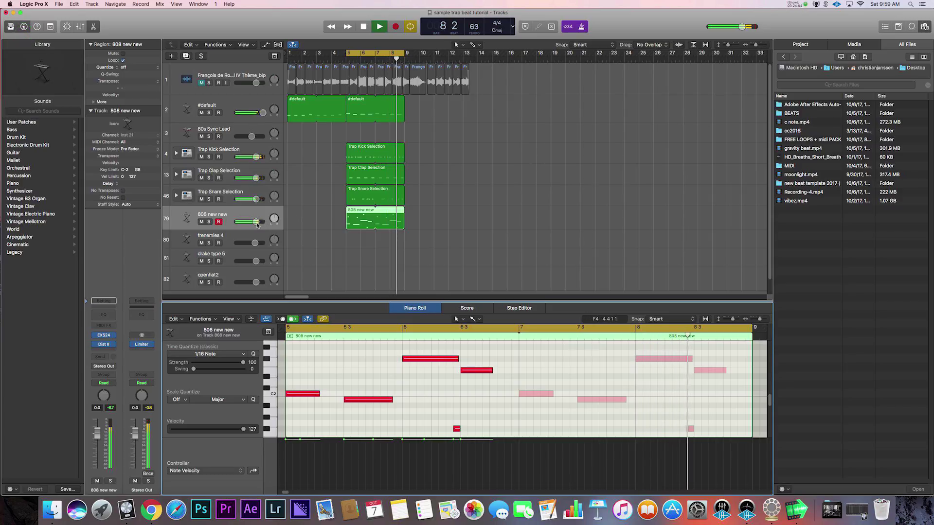
pyautogui.moveTo(257, 222); pyautogui.dragTo(258, 222)
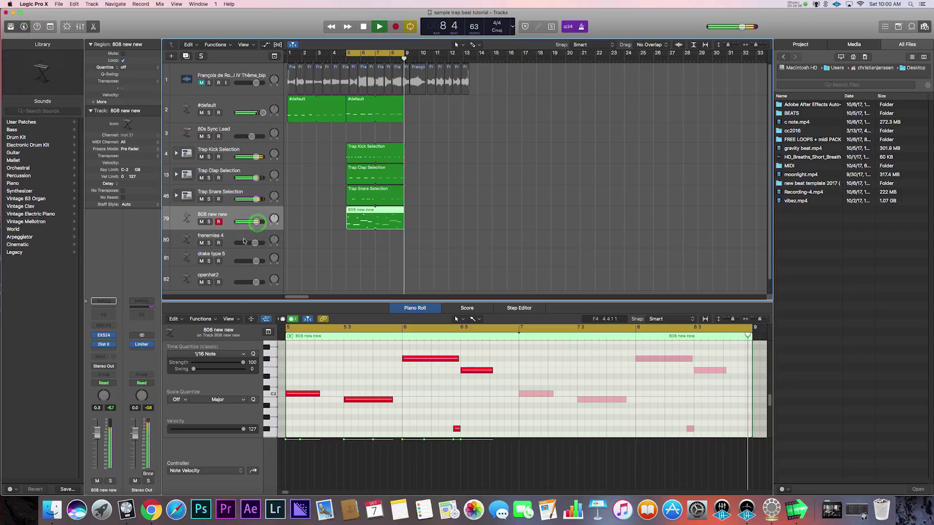
# Select the frenemies 4 track and open the Note Repeat settings
pyautogui.click(244, 240)
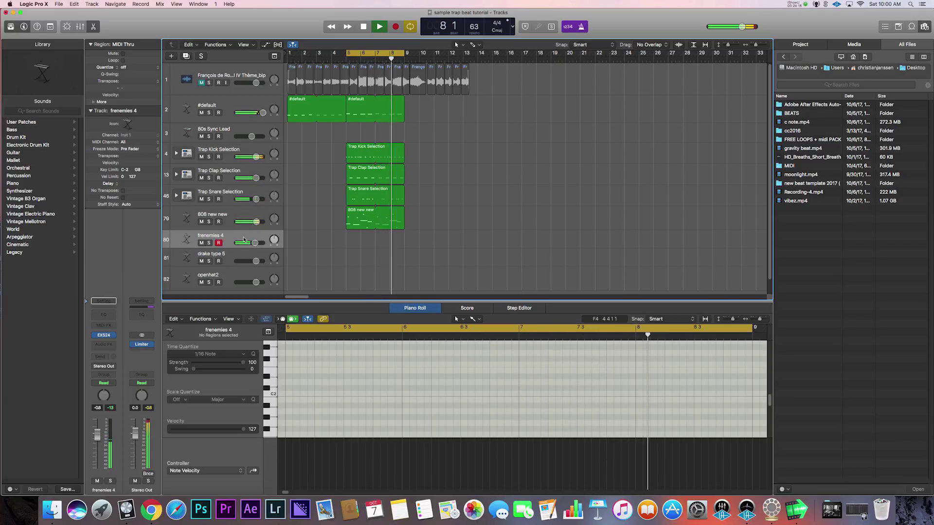
pyautogui.press(']')
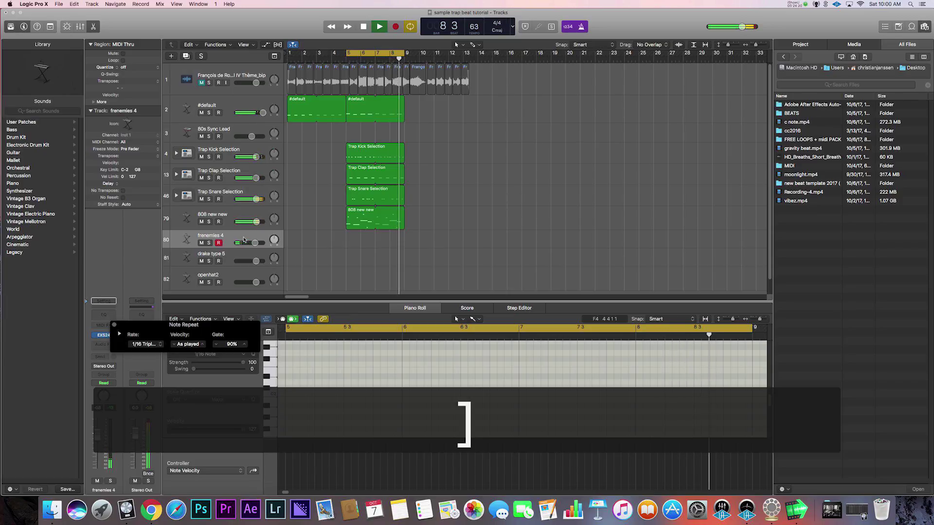
pyautogui.press('super+r')
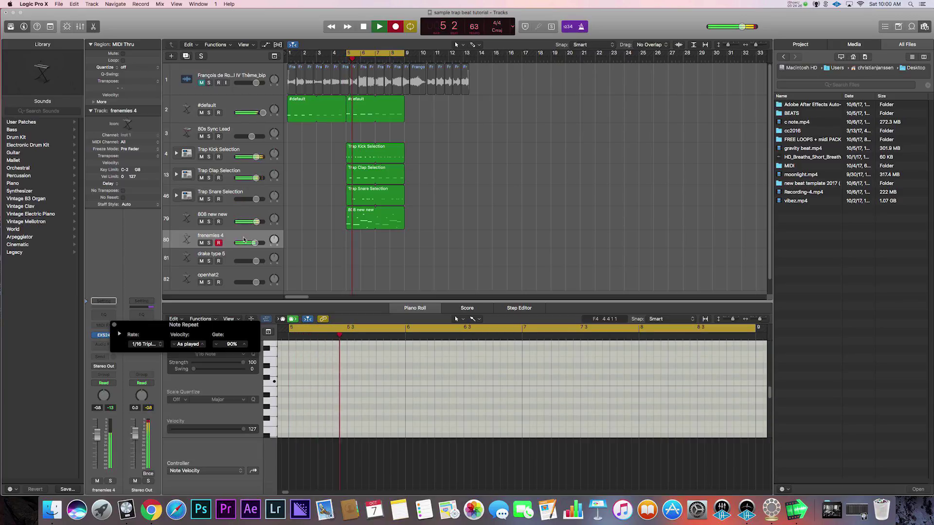
pyautogui.press('super+z')
pyautogui.click(349, 239)
pyautogui.press('Delete')
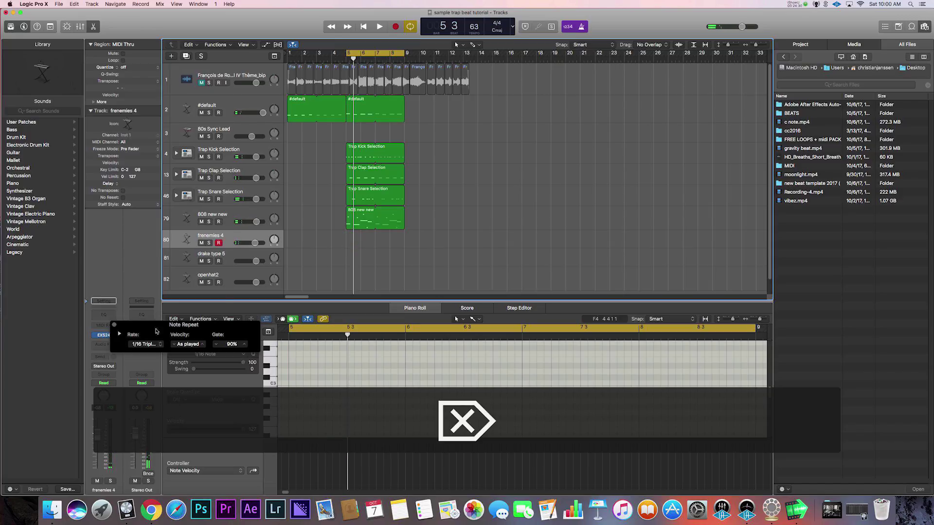
# Set the Note Repeat rate to 1/16 Note and record a repeated-note pattern across bars 5 to 8 on frenemies 4
pyautogui.click(140, 344)
pyautogui.click(153, 289)
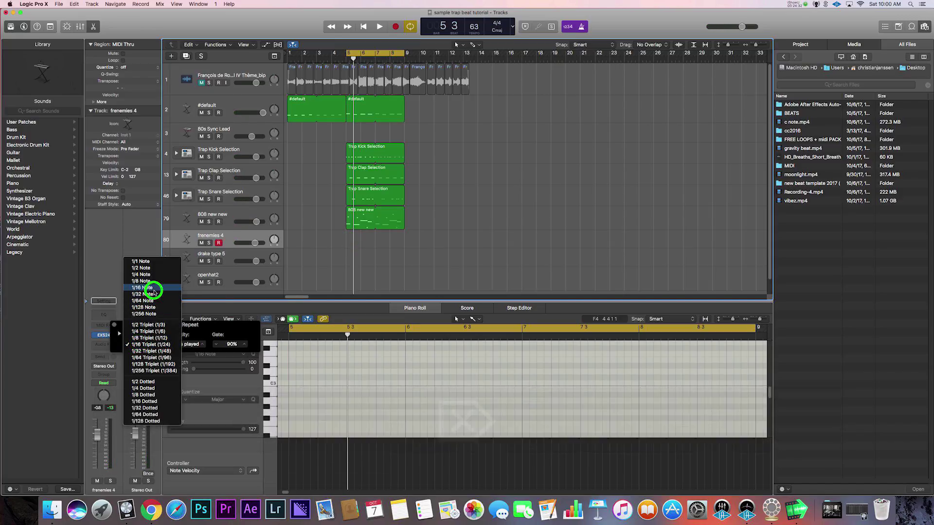
pyautogui.press('super+r')
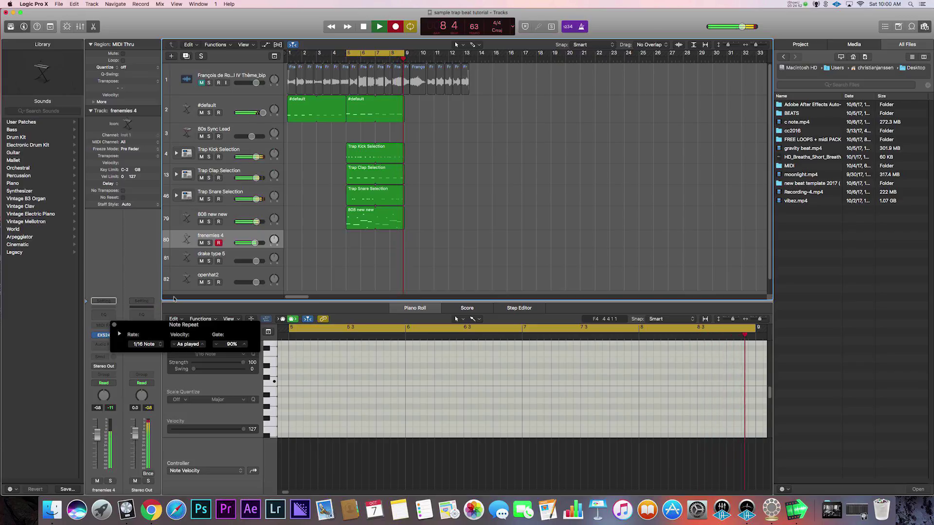
pyautogui.press('space')
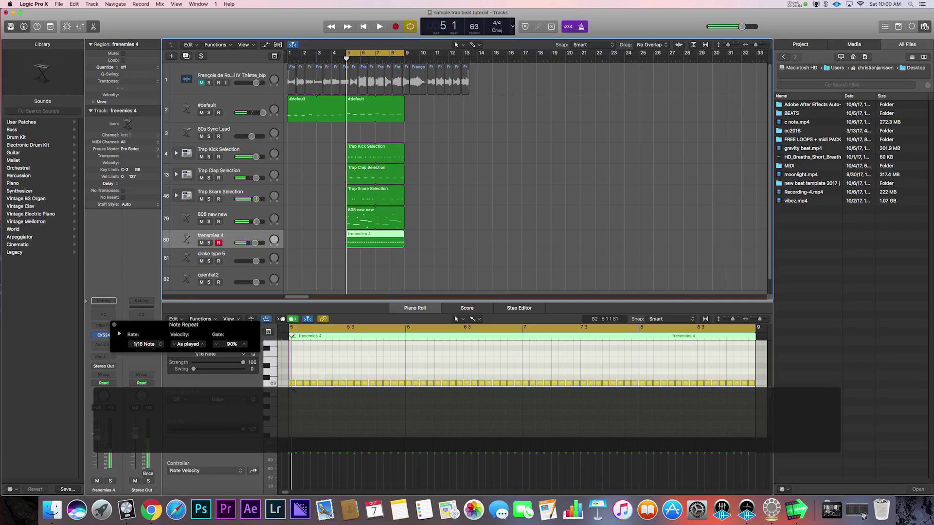
# Add the missing C3 note at the start of bar 5 on frenemies 4 and set the quantize value to 1/32 Triplet (1/48)
pyautogui.keyDown('super'); pyautogui.click(292, 384); pyautogui.keyUp('super')
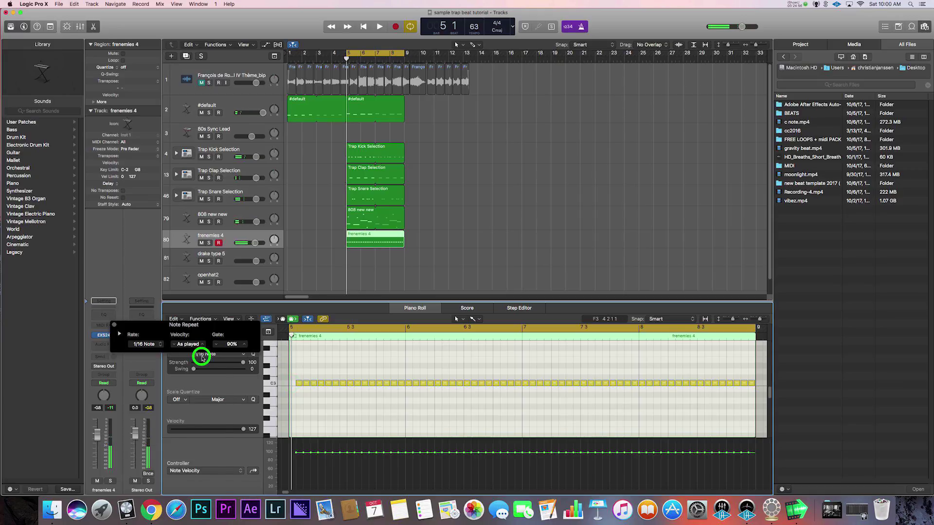
pyautogui.click(202, 358)
pyautogui.click(206, 452)
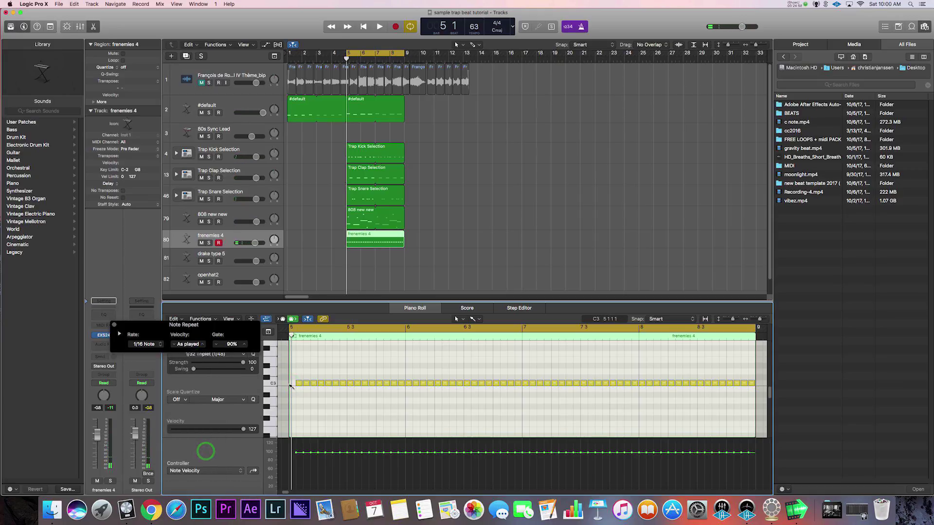
pyautogui.press('space')
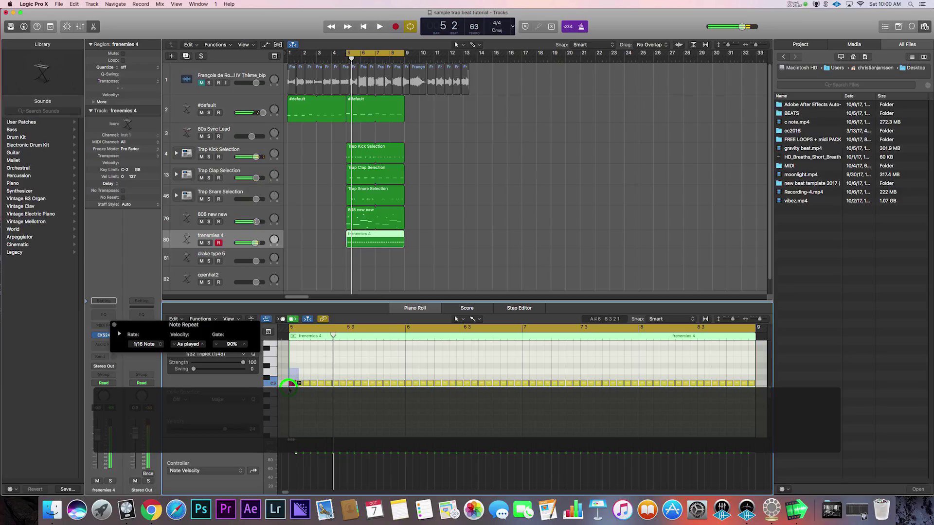
# Select all the frenemies 4 notes, raise their velocity to 127 and play the pattern back
pyautogui.press('super+a')
pyautogui.moveTo(313, 456); pyautogui.dragTo(308, 378)
pyautogui.press('space')
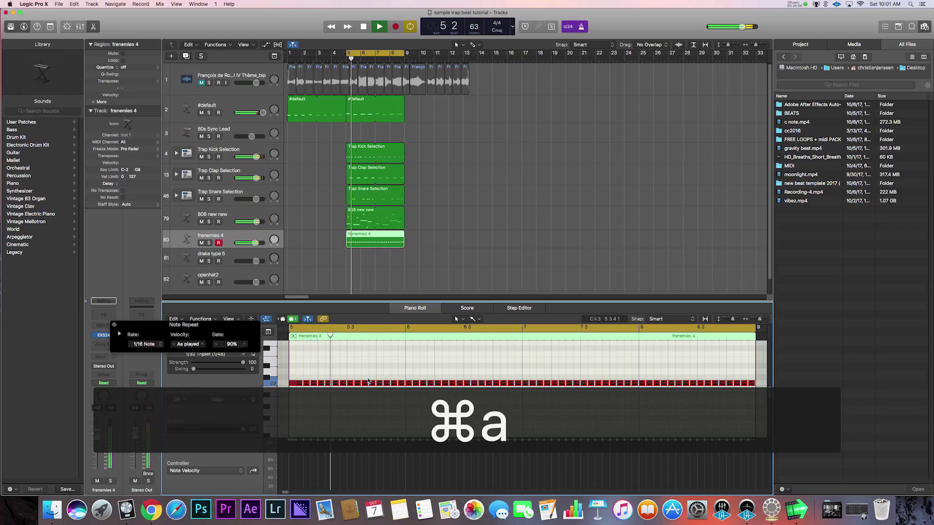
# Try adding a fast C3 roll around beat 3 of bar 5 on frenemies 4
pyautogui.press('space')
pyautogui.click(349, 385)
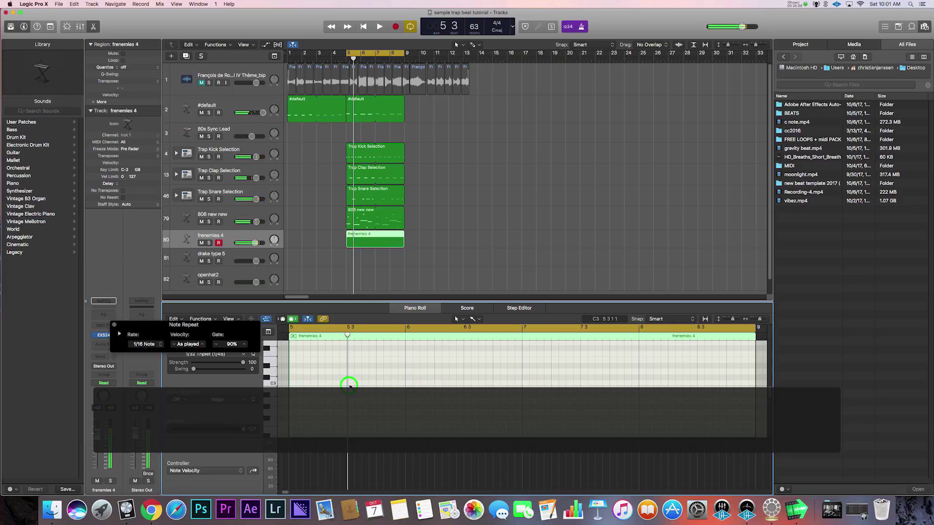
pyautogui.press('super+z')
pyautogui.click(348, 386)
pyautogui.press('space')
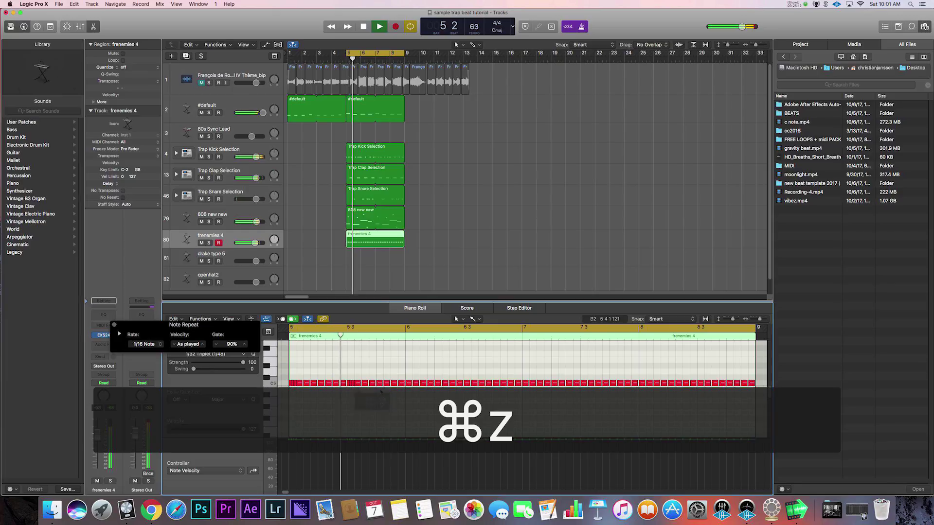
pyautogui.press('space')
pyautogui.press('super+z')
pyautogui.press('super+z')
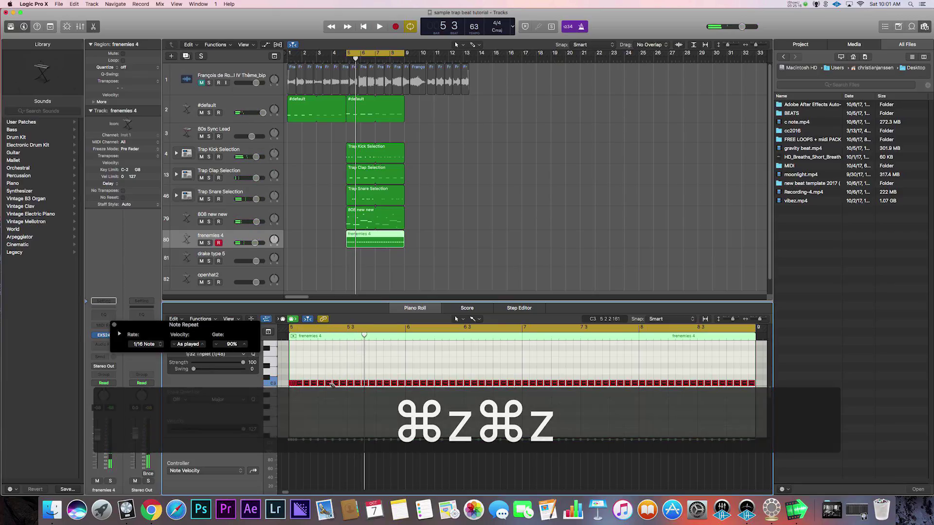
# Create fast C3 rolls near beats 2 and 4 of bar 5 and just before beat 2 of bar 6, checking them in playback
pyautogui.click(329, 386)
pyautogui.press('super+z')
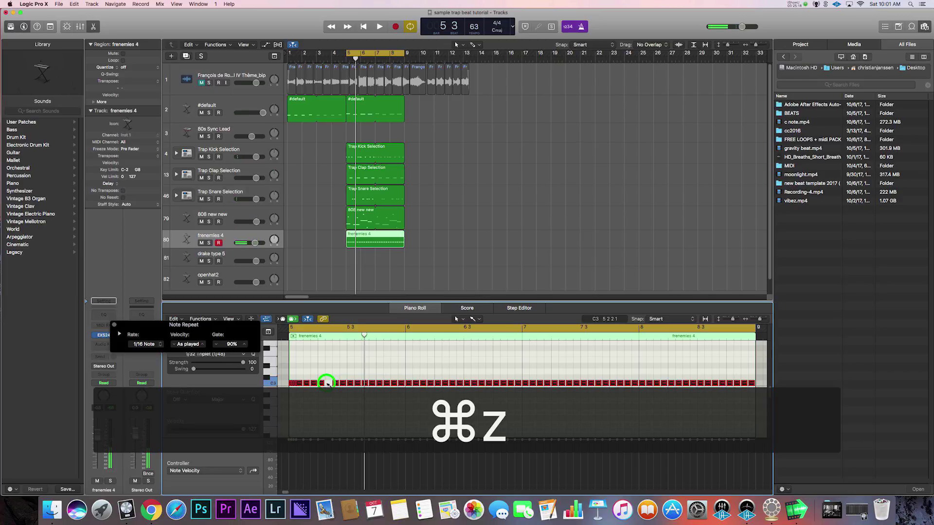
pyautogui.press('space')
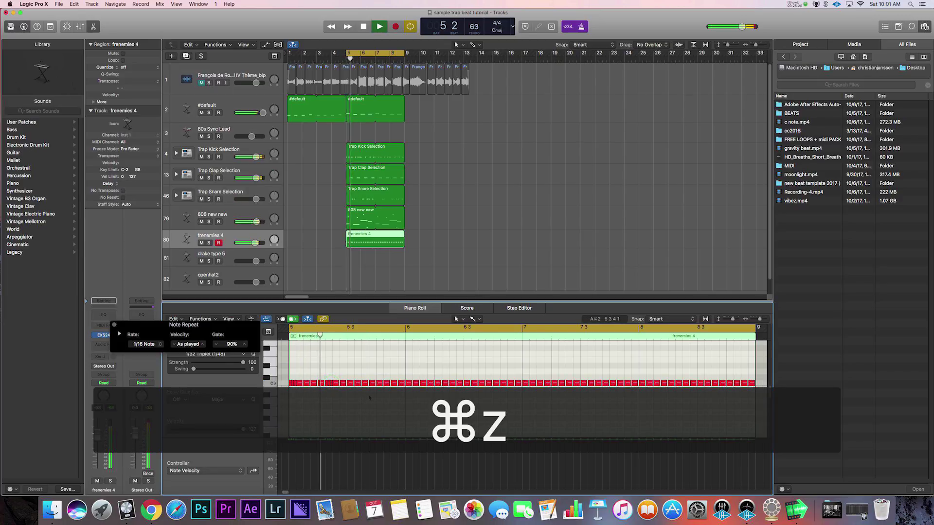
pyautogui.press('space')
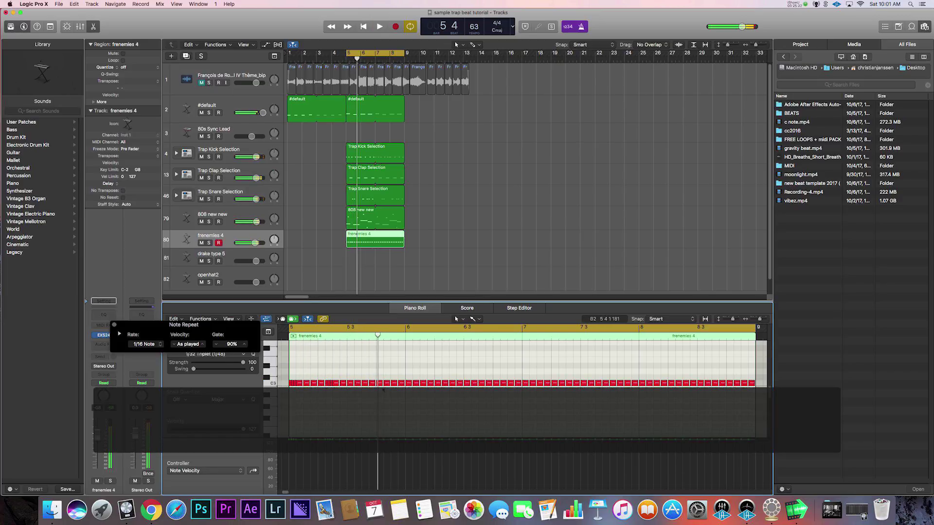
pyautogui.press('space')
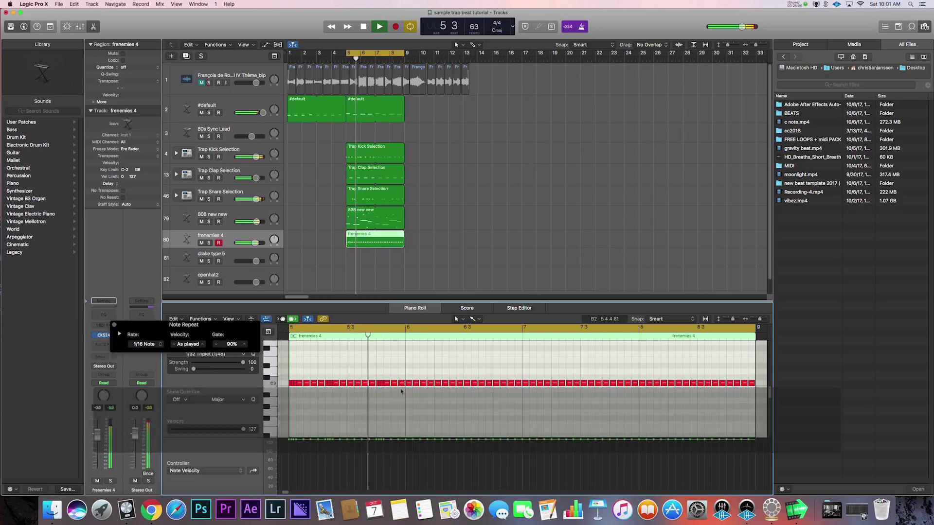
pyautogui.press('space')
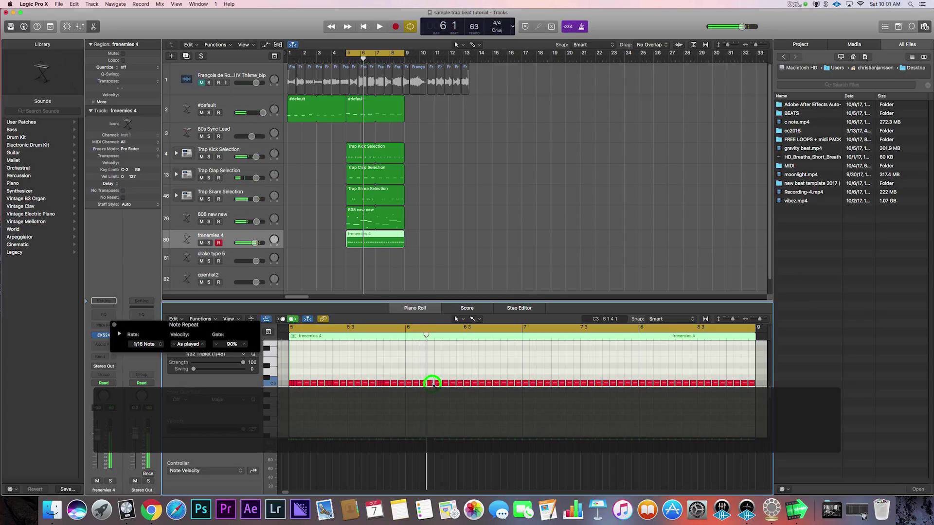
pyautogui.press('space')
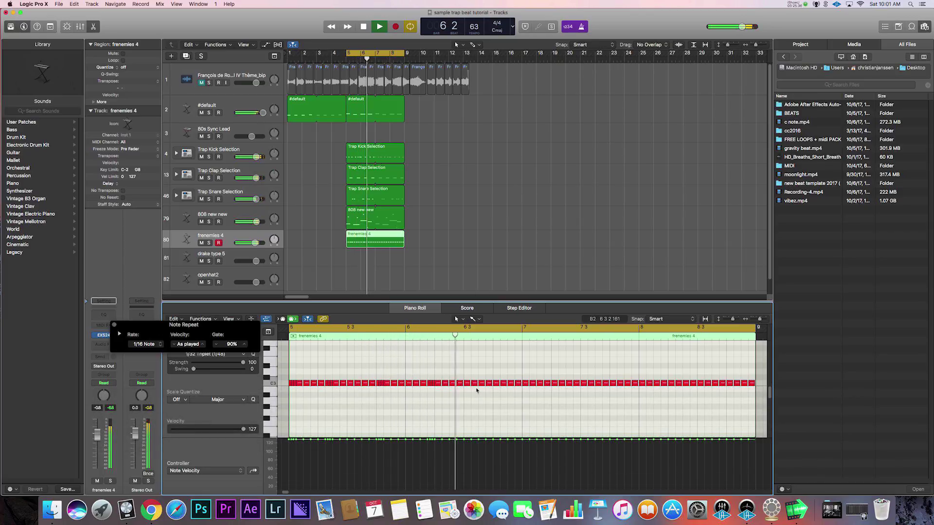
# Try replacing the C3 notes on beat 4 of bar 6 with notes quantized to 1/8 Triplet (1/12)
pyautogui.press('space')
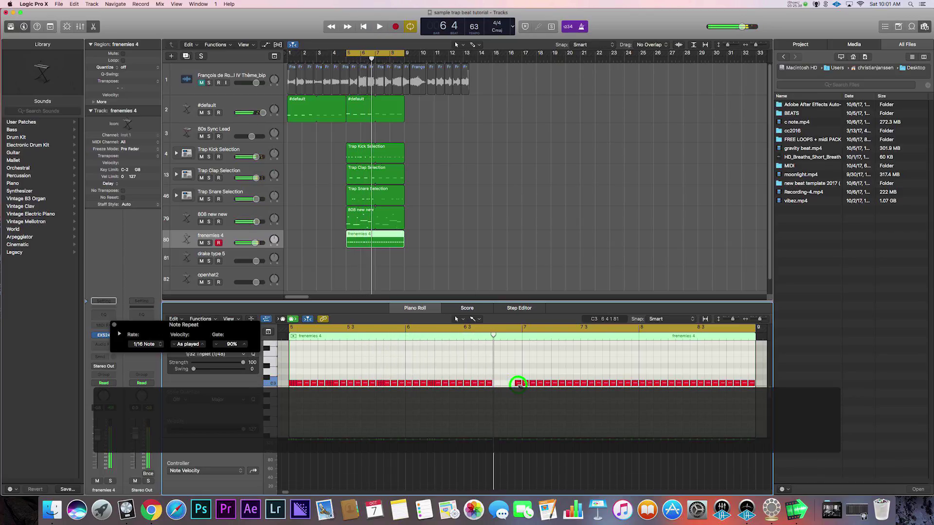
pyautogui.click(201, 355)
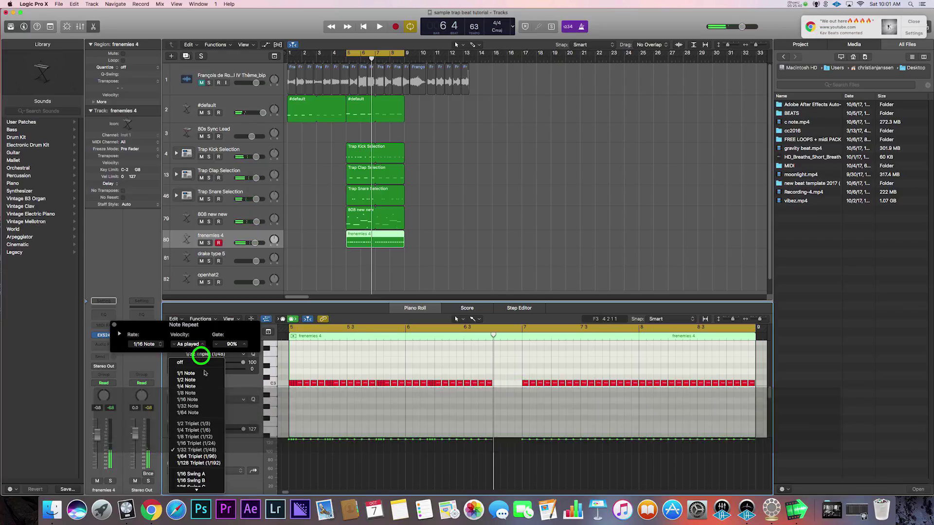
pyautogui.click(220, 438)
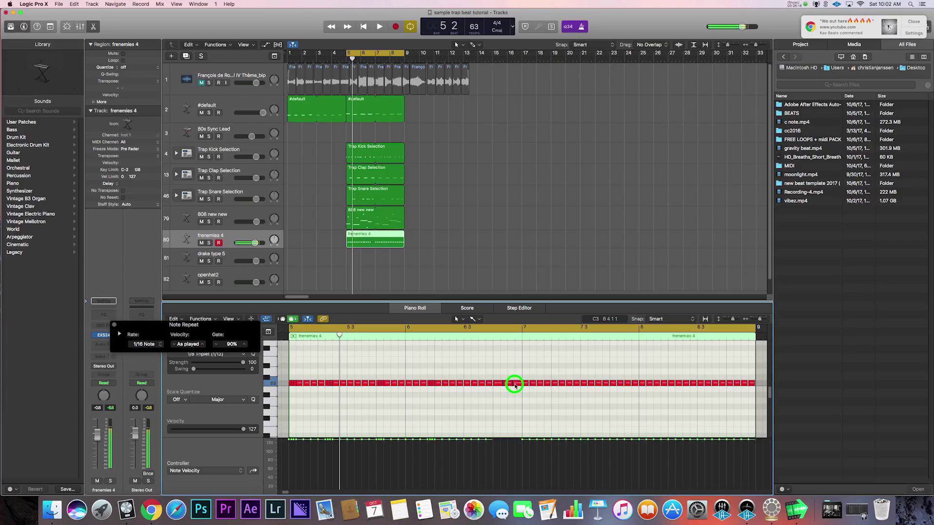
# Shorten the frenemies 4 region to bars 5 and 6 and loop it through the end of bar 8
pyautogui.press('space')
pyautogui.click(382, 245)
pyautogui.moveTo(383, 246); pyautogui.dragTo(402, 235)
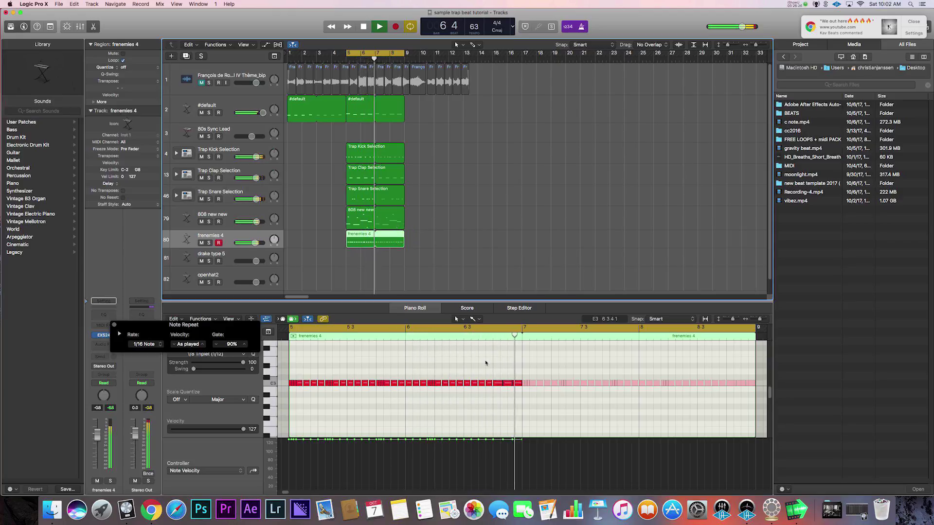
# Delete the C3 notes on beat 4 of bar 6 and set the quantize value to 1/16 Triplet (1/24)
pyautogui.press('space')
pyautogui.moveTo(515, 383); pyautogui.dragTo(499, 383)
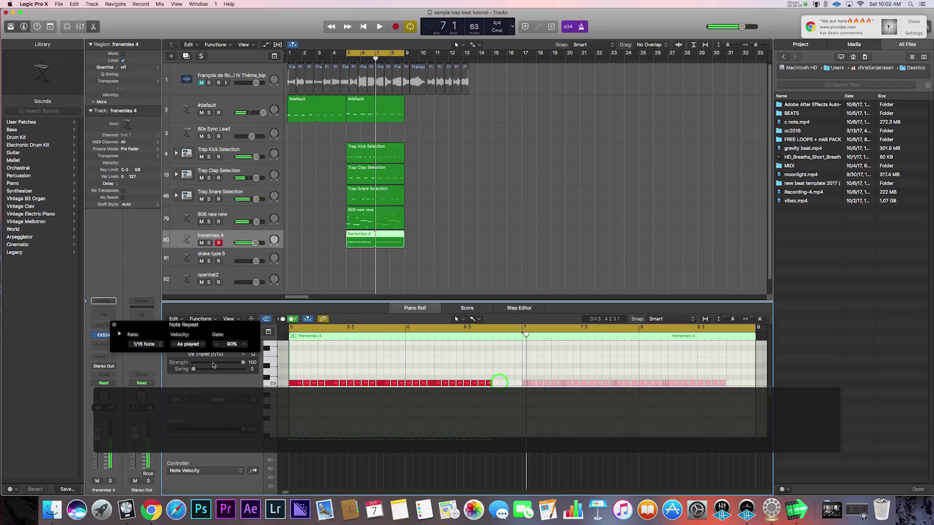
pyautogui.click(209, 355)
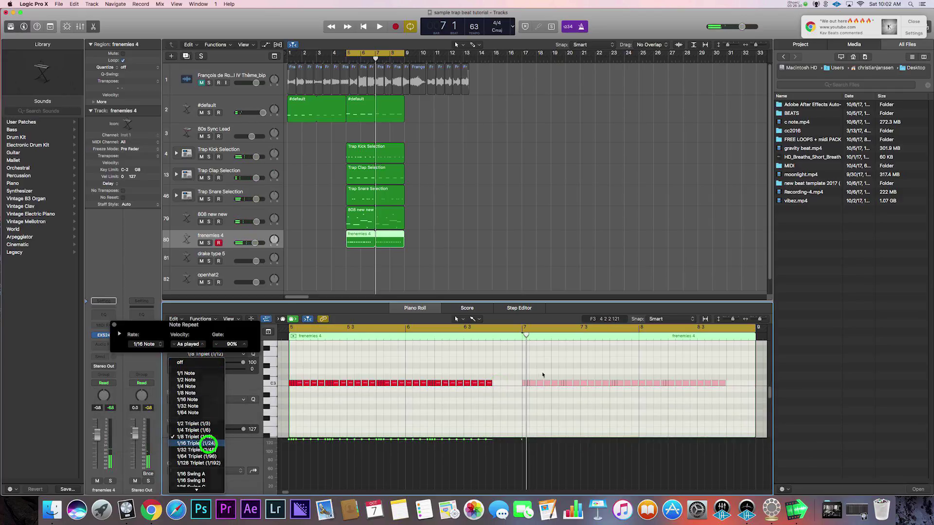
pyautogui.click(208, 443)
# Fill beat 4 of bar 6 with short triplet-spaced C3 notes on frenemies 4 and check them in playback
pyautogui.keyDown('super'); pyautogui.click(507, 384); pyautogui.keyUp('super')
pyautogui.press('super+z')
pyautogui.keyDown('super'); pyautogui.click(509, 383); pyautogui.keyUp('super')
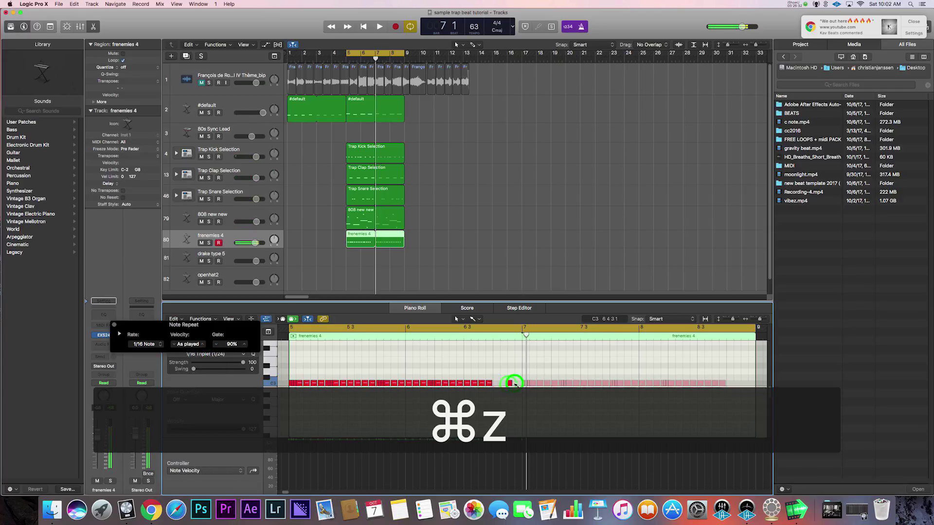
pyautogui.keyDown('super'); pyautogui.click(495, 384); pyautogui.keyUp('super')
pyautogui.press('space')
pyautogui.keyDown('super'); pyautogui.click(501, 384); pyautogui.keyUp('super')
pyautogui.moveTo(500, 383); pyautogui.dragTo(502, 384)
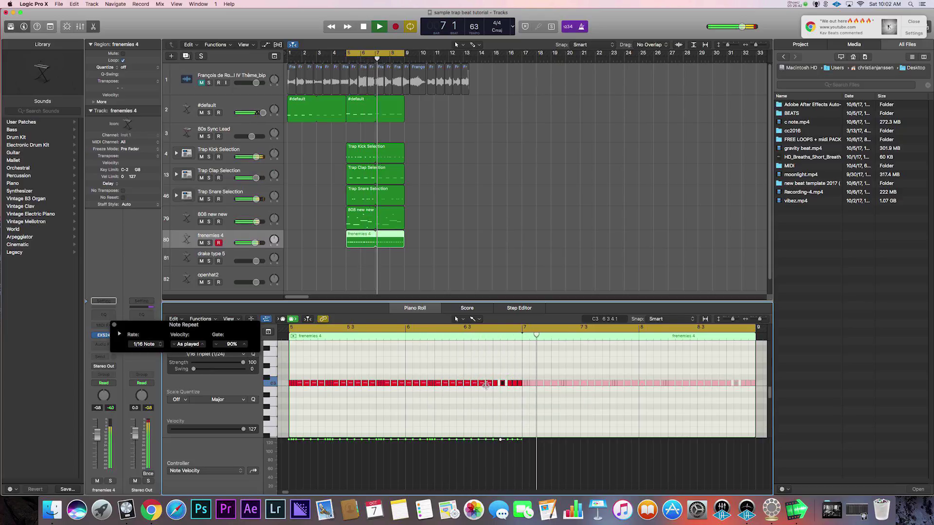
# Select the drake type 5 track, audition the 1/32 Triplet (1/48) Note Repeat rate, and set the rate to 1/16 Triplet (1/24)
pyautogui.click(236, 255)
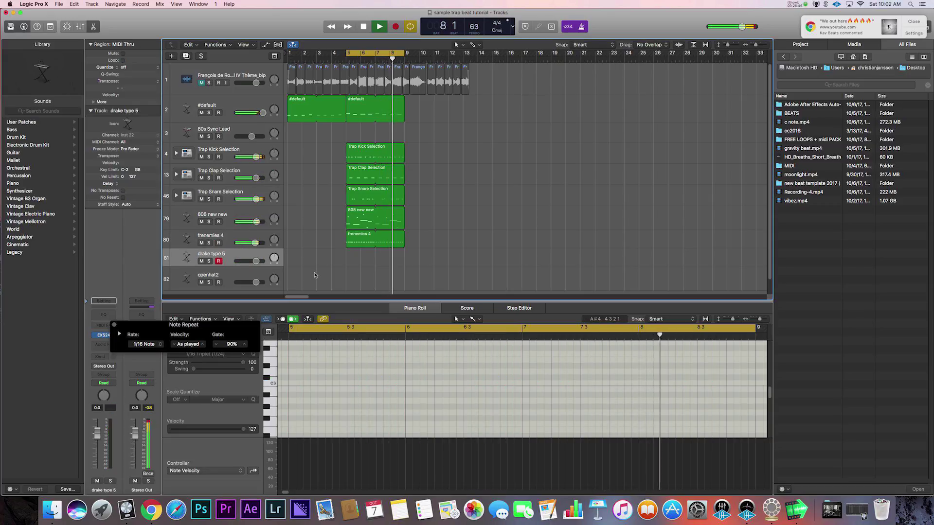
pyautogui.click(151, 344)
pyautogui.click(146, 351)
pyautogui.click(146, 344)
pyautogui.click(153, 401)
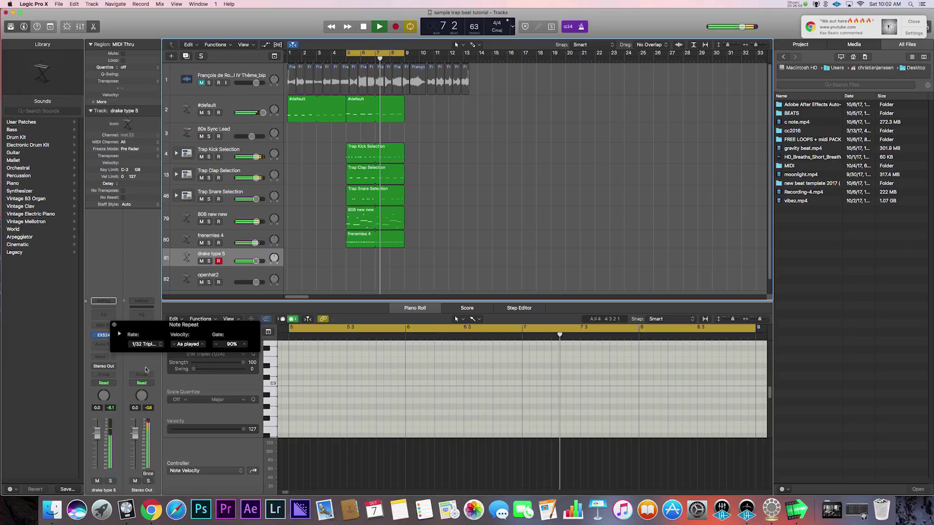
pyautogui.click(140, 344)
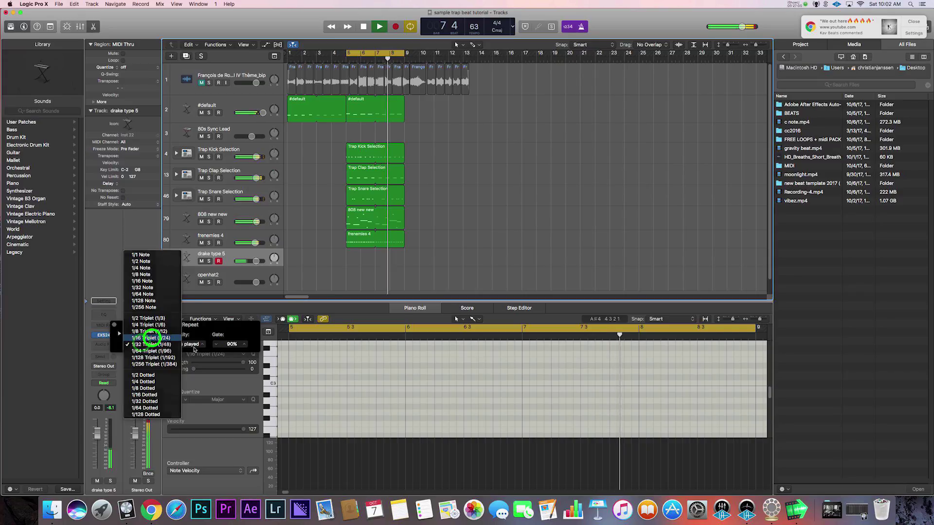
pyautogui.click(143, 329)
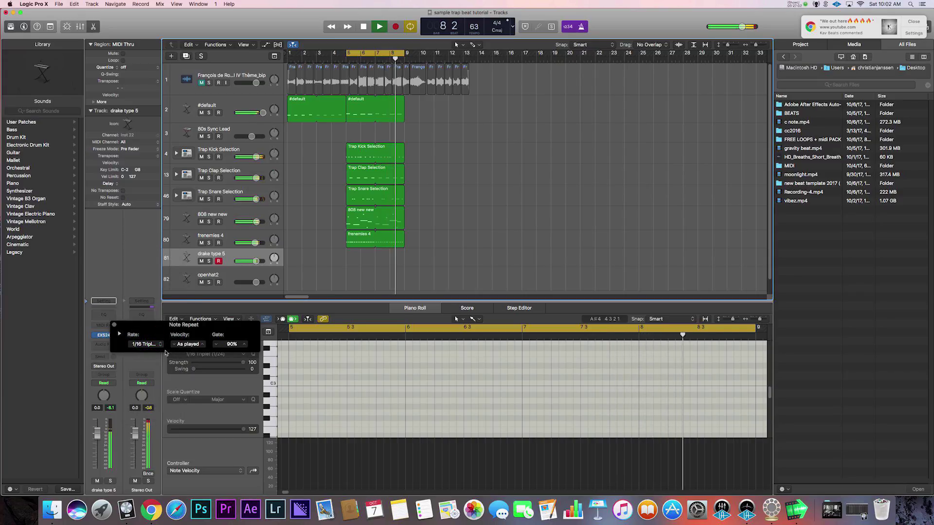
# Record bursts of repeated notes across bars 5 and 6 on the drake type 5 track
pyautogui.press('space')
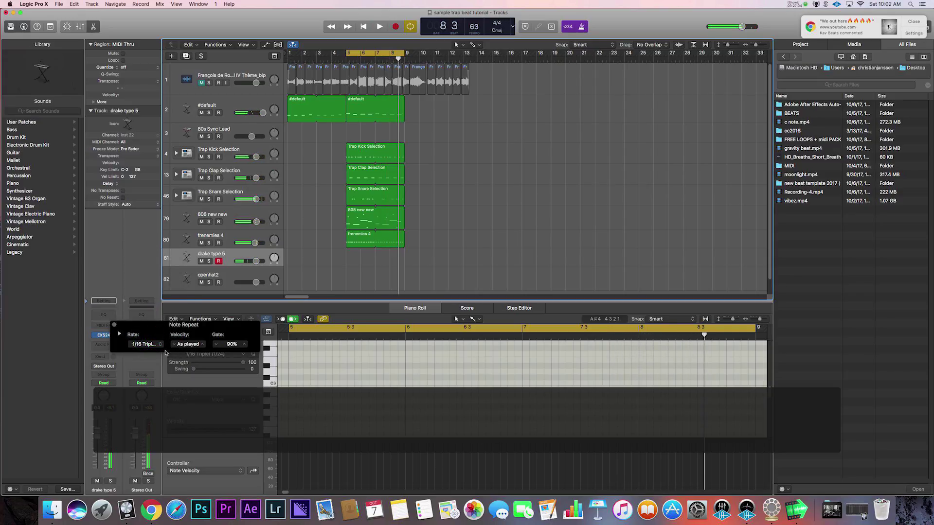
pyautogui.press('super+r')
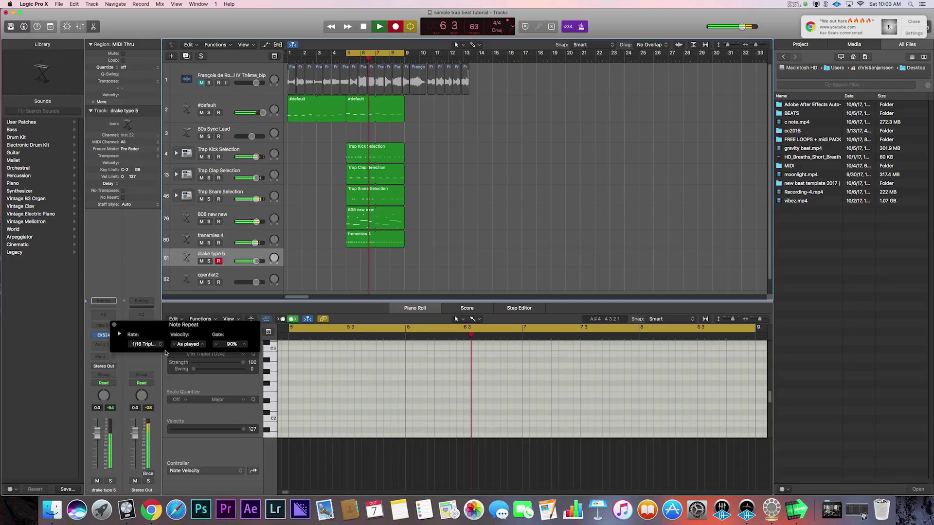
pyautogui.press('space')
# Delete the surplus notes from the recorded drake type 5 bursts so each burst keeps three notes
pyautogui.click(353, 373)
pyautogui.press('super+a')
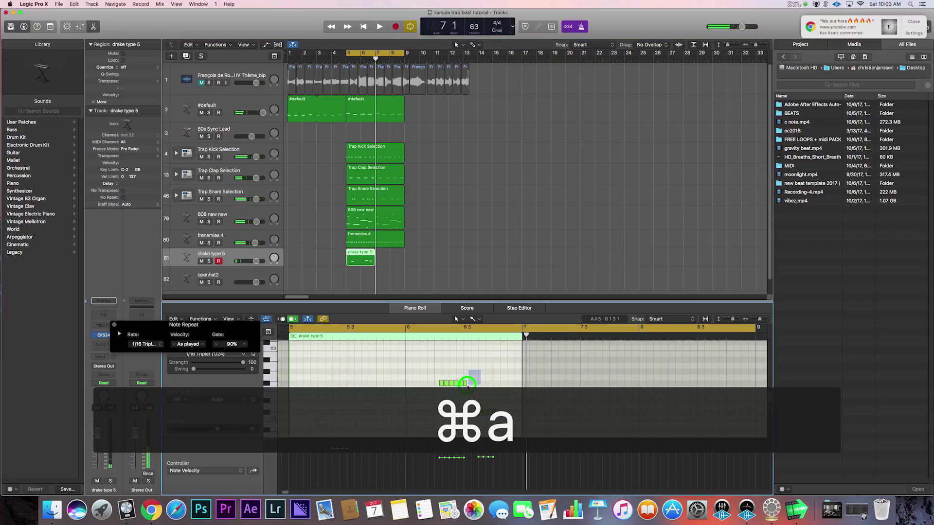
pyautogui.press('Delete')
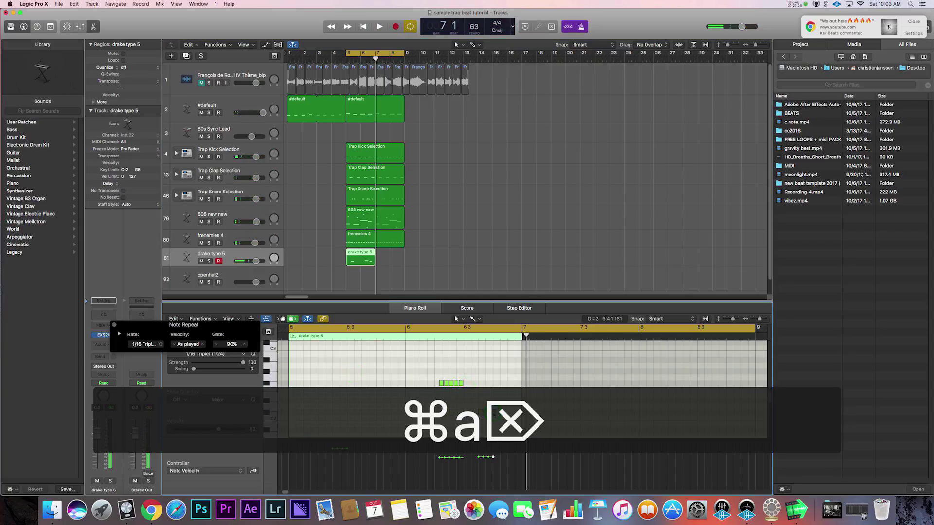
pyautogui.press('Delete')
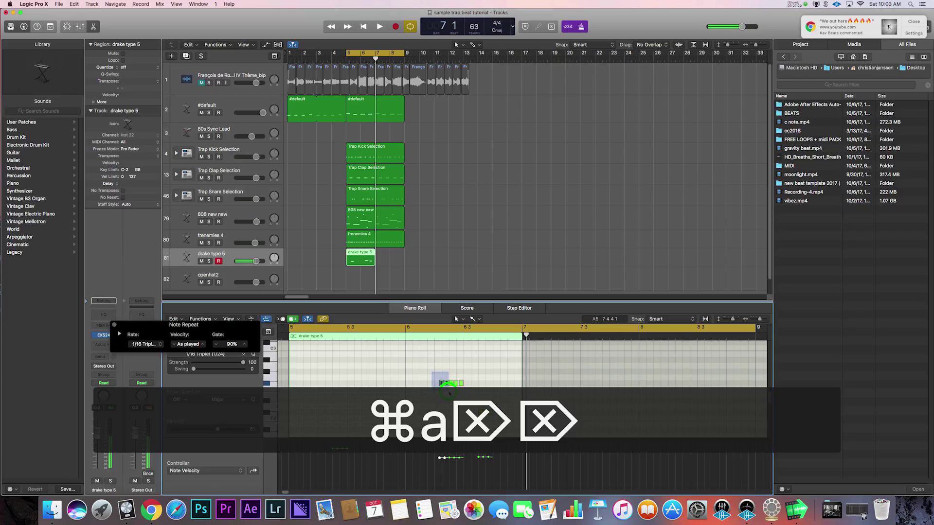
pyautogui.press('Delete')
pyautogui.press('space')
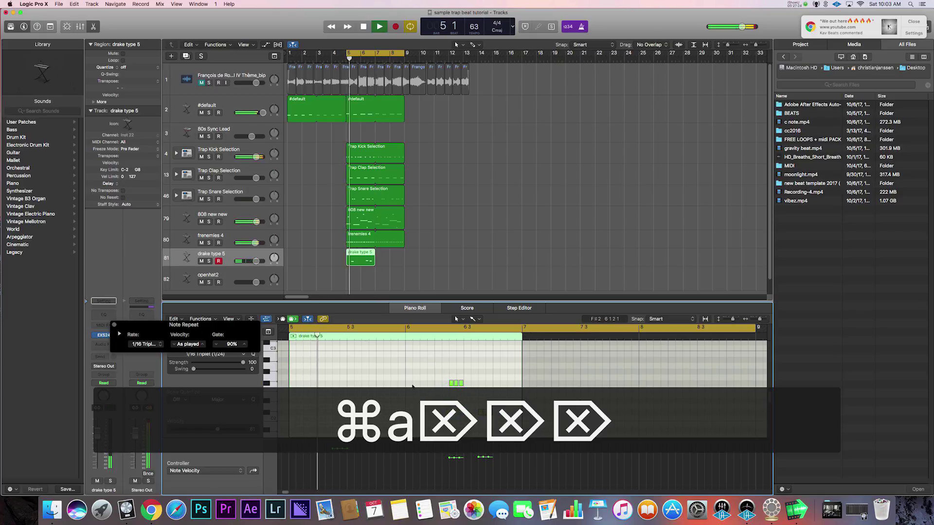
pyautogui.scroll(-3, 413, 387)
pyautogui.moveTo(364, 413); pyautogui.dragTo(351, 422)
pyautogui.press('Delete')
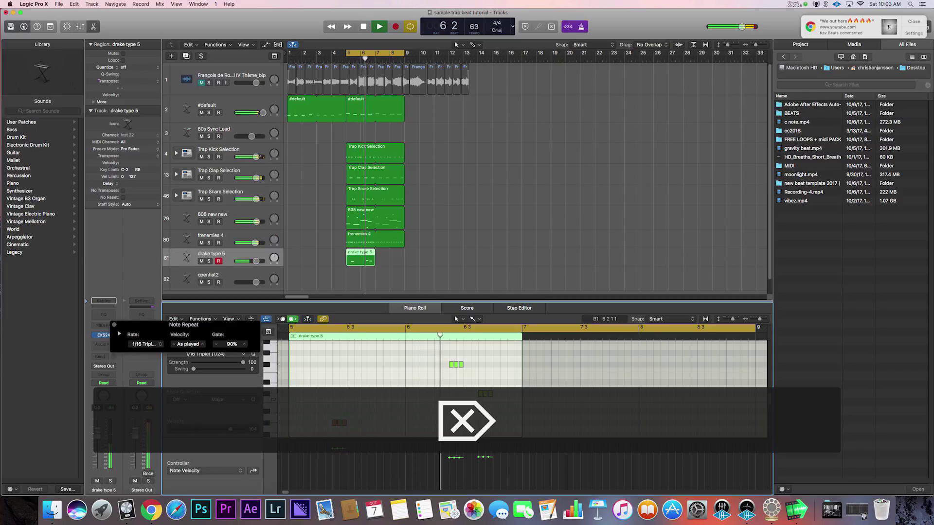
# Lower both bar 6 note groups so the first matches the bar 5 group's pitch, and loop the drake type 5 region through bar 8
pyautogui.moveTo(443, 345); pyautogui.dragTo(498, 413)
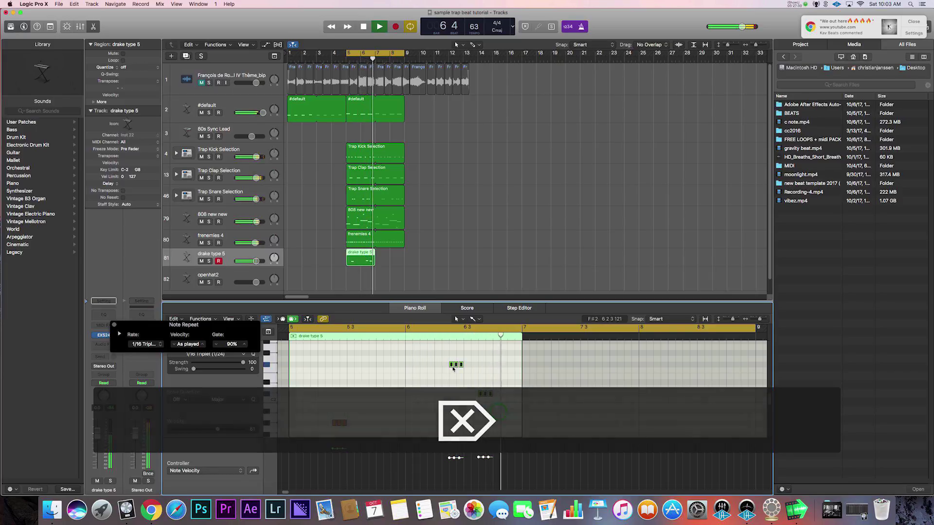
pyautogui.click(452, 377)
pyautogui.moveTo(452, 377); pyautogui.dragTo(451, 422)
pyautogui.scroll(-5, 435, 395)
pyautogui.click(442, 381)
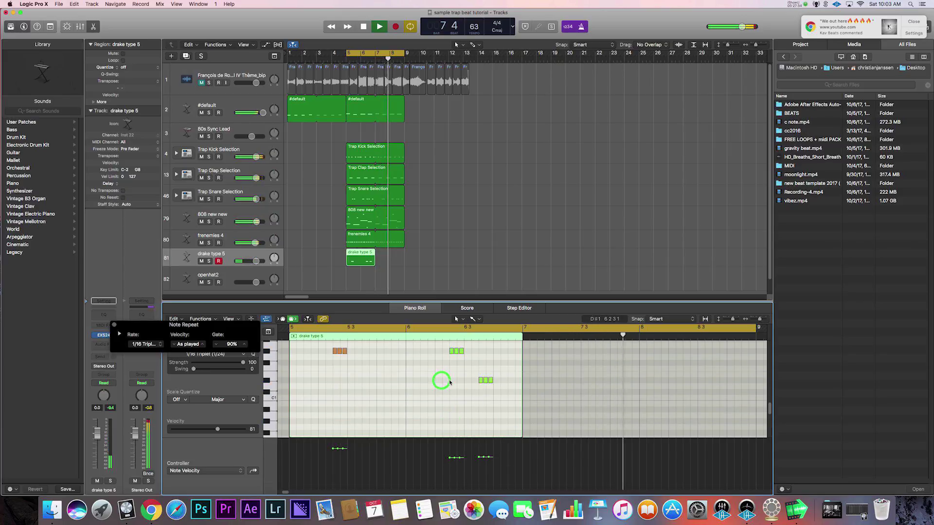
pyautogui.moveTo(373, 252); pyautogui.dragTo(402, 255)
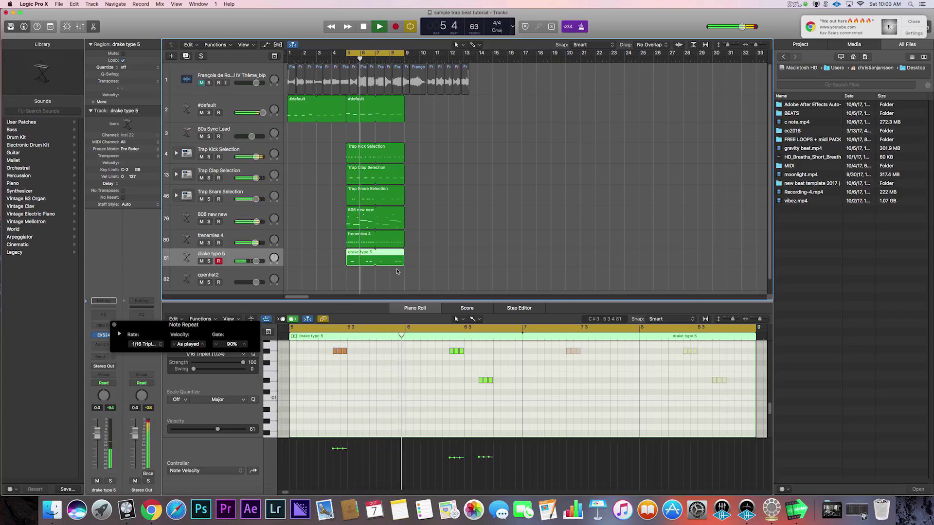
# Select the openhat2 track, close the Note Repeat window, and raise the track's volume to 2.8 dB
pyautogui.click(912, 21)
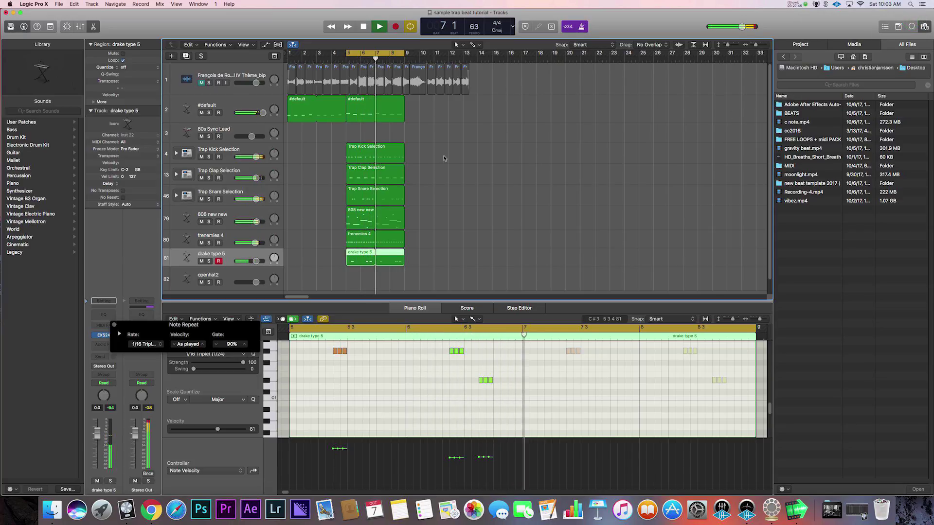
pyautogui.click(246, 275)
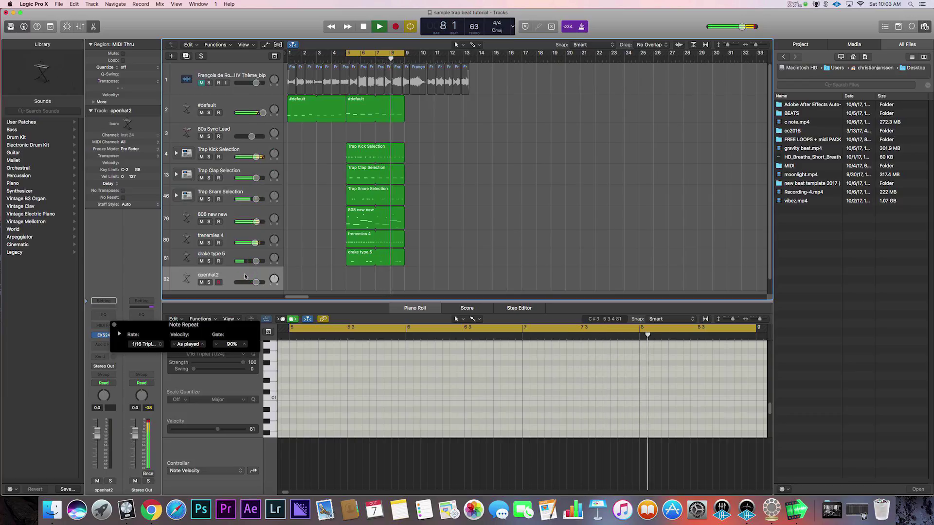
pyautogui.click(498, 156)
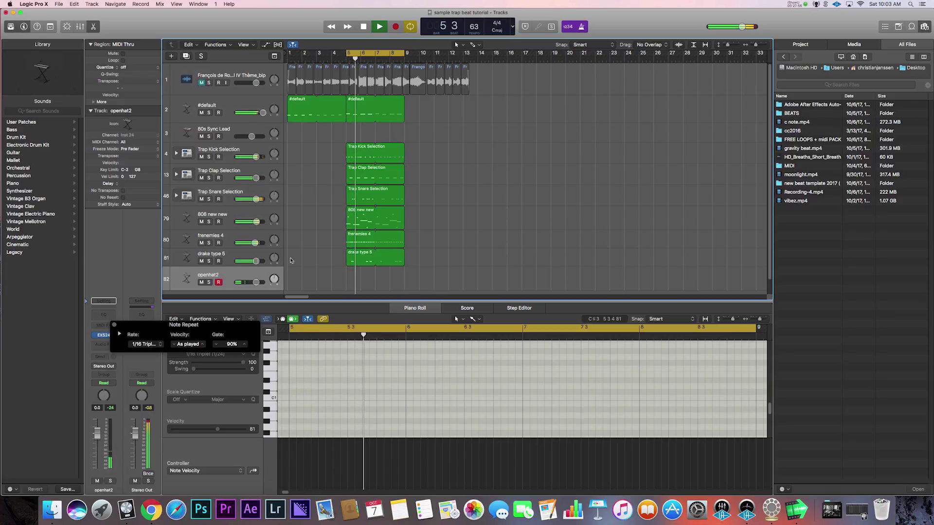
pyautogui.press(']')
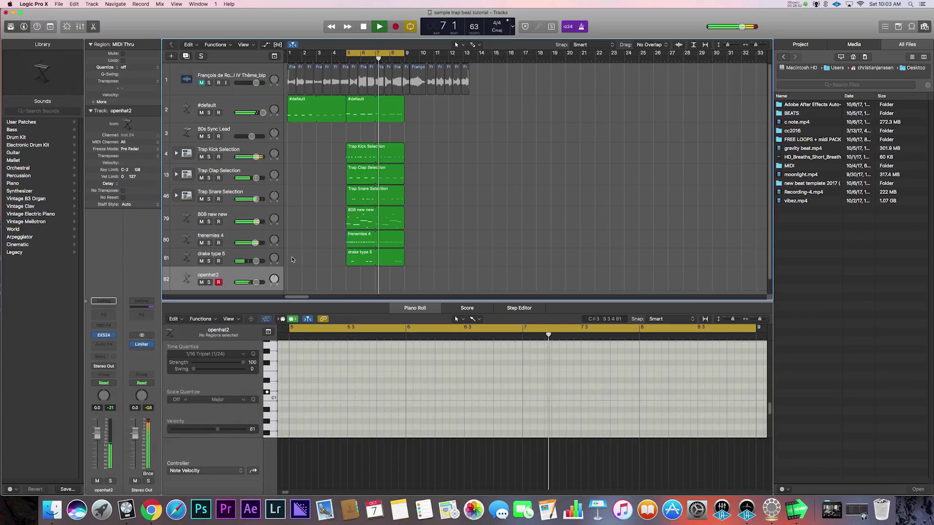
pyautogui.moveTo(255, 282); pyautogui.dragTo(266, 287)
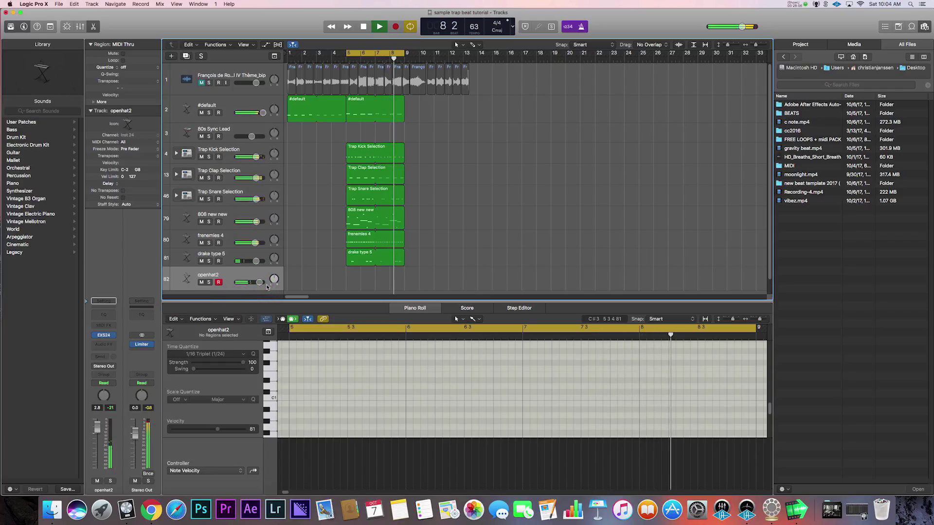
# Record an open hat pattern on openhat2 from bar 5, quantize its notes to 1/16 Triplet (1/24), and loop the region through bar 8
pyautogui.press('super+r')
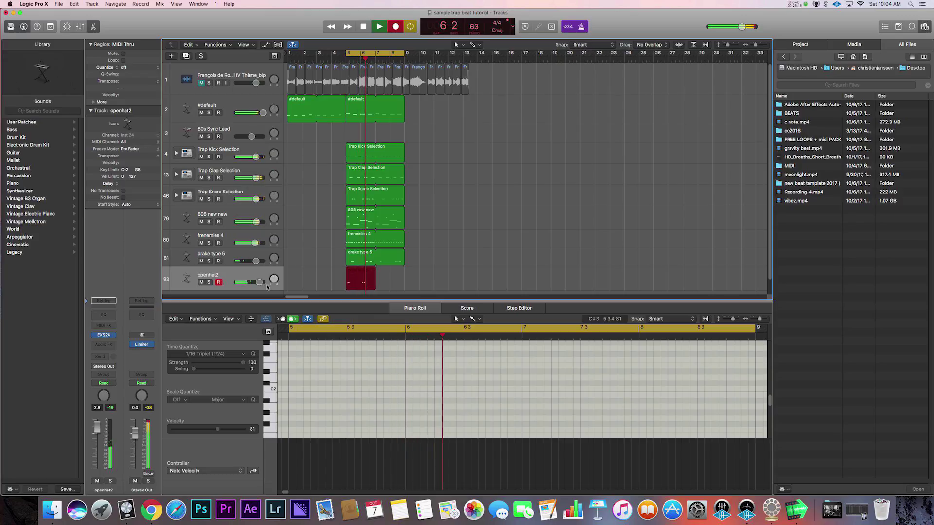
pyautogui.press('space')
pyautogui.click(390, 379)
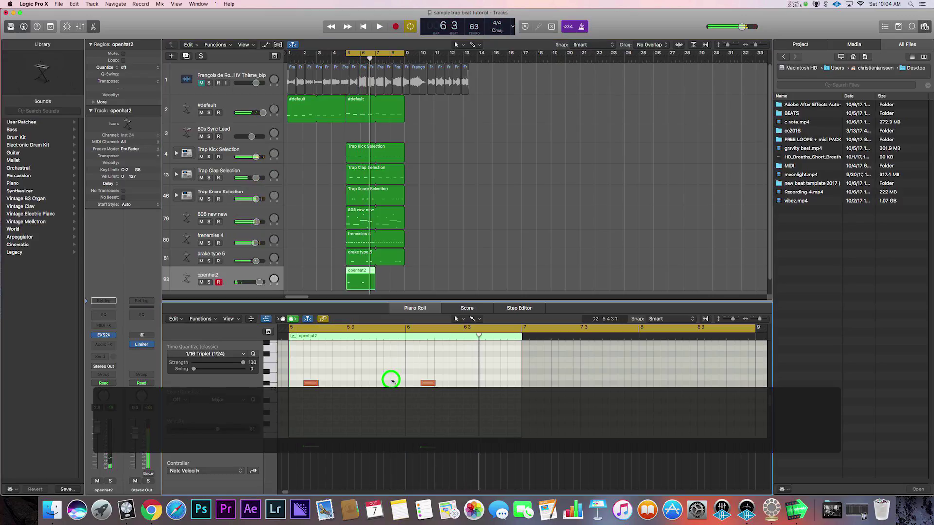
pyautogui.hotkey('ctrl', 'a')
pyautogui.press('q')
pyautogui.moveTo(378, 274); pyautogui.dragTo(400, 269)
# Extend the second #default region's loop through bar 12 and move the cycle range to bars 9 through 12 during playback
pyautogui.press('space')
pyautogui.scroll(-1, 294, 246)
pyautogui.moveTo(404, 95); pyautogui.dragTo(460, 96)
pyautogui.moveTo(383, 53); pyautogui.dragTo(440, 57)
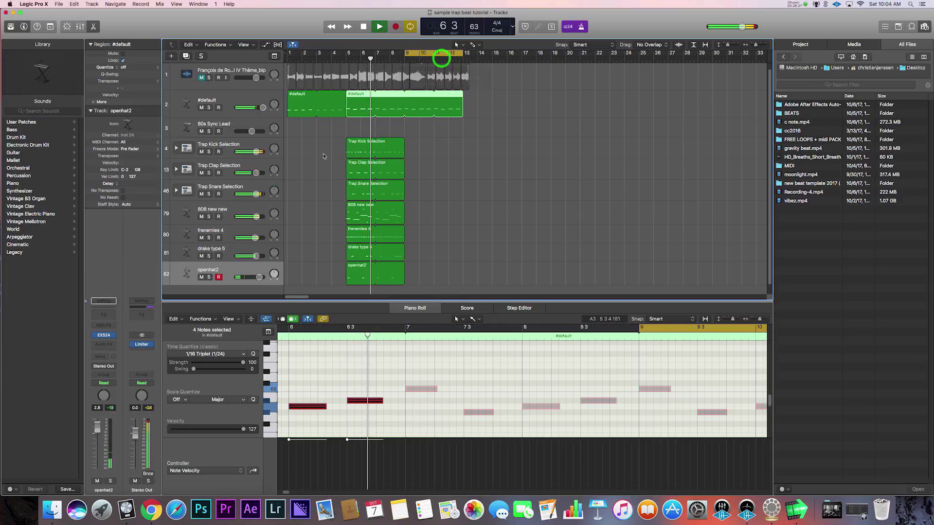
# Check the 80s Sync Lead track's Channel EQ and raise the track's volume to 0.8 dB
pyautogui.click(227, 123)
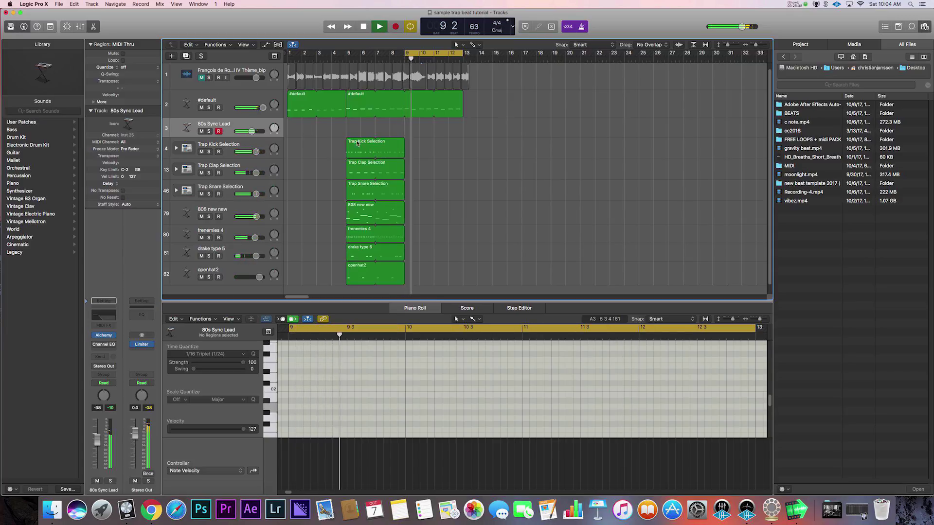
pyautogui.click(99, 344)
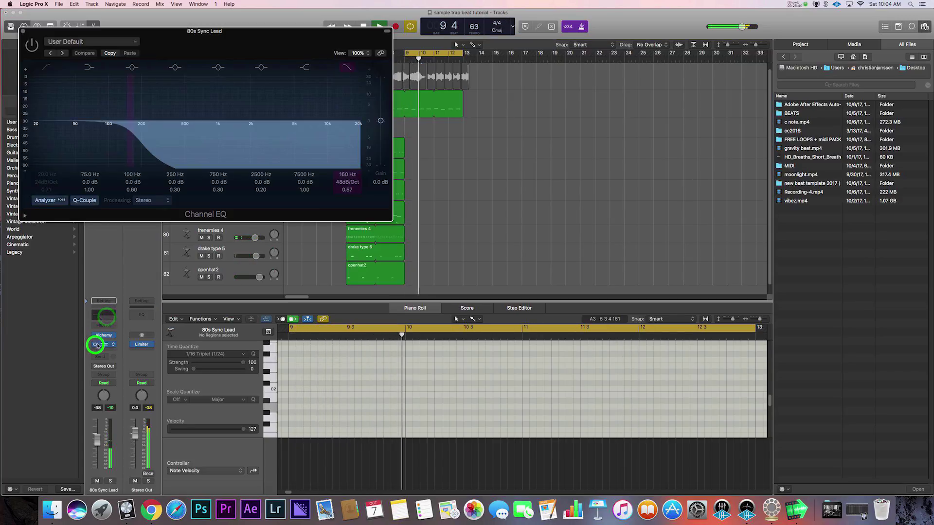
pyautogui.click(21, 30)
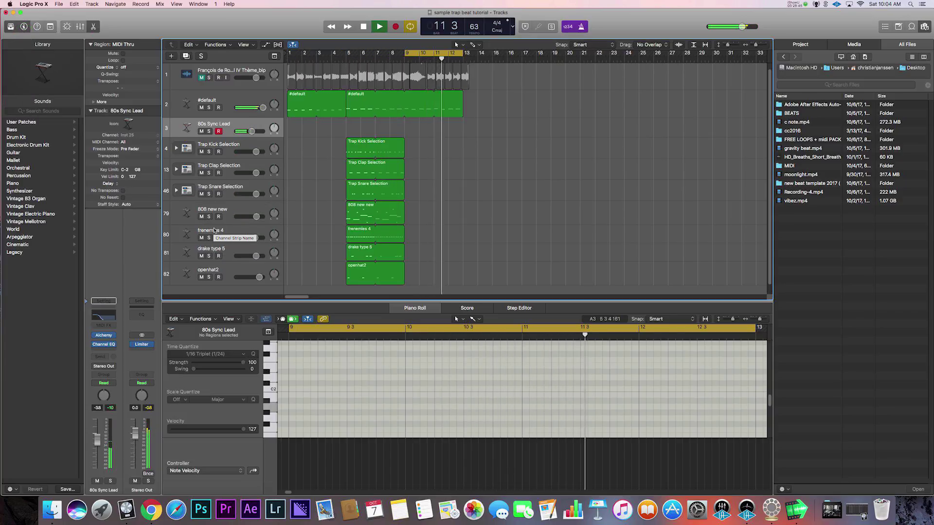
pyautogui.click(254, 131)
pyautogui.moveTo(255, 131); pyautogui.dragTo(266, 129)
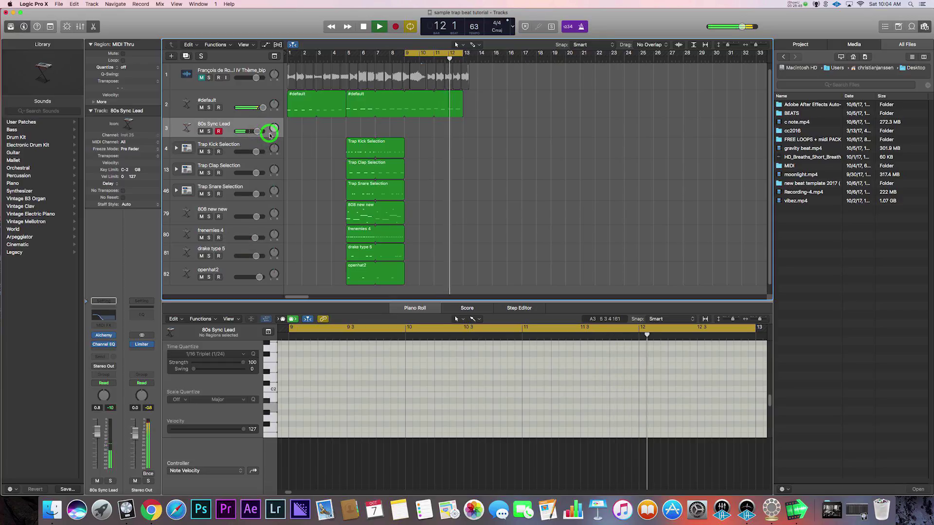
# Raise the low-cut frequency in the #default track's Channel EQ to remove more low end
pyautogui.click(240, 97)
pyautogui.click(103, 311)
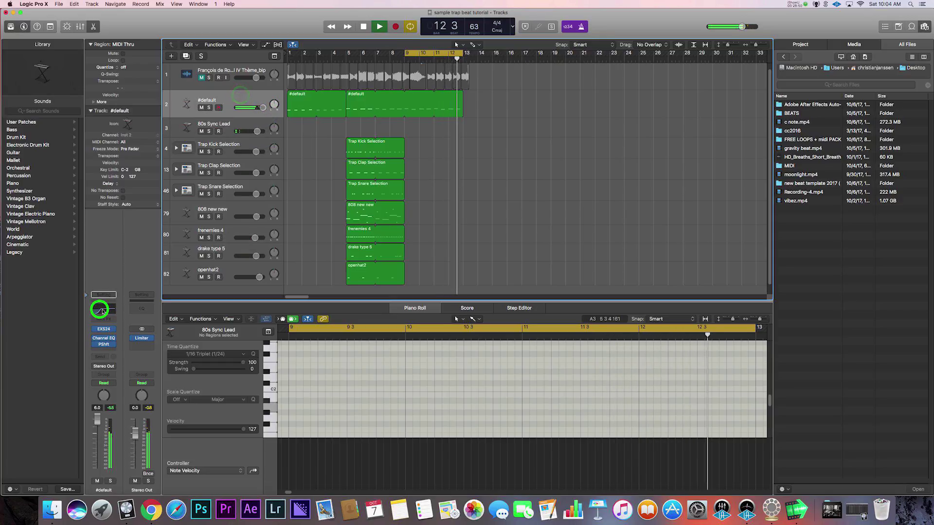
pyautogui.click(142, 133)
pyautogui.moveTo(141, 133); pyautogui.dragTo(159, 131)
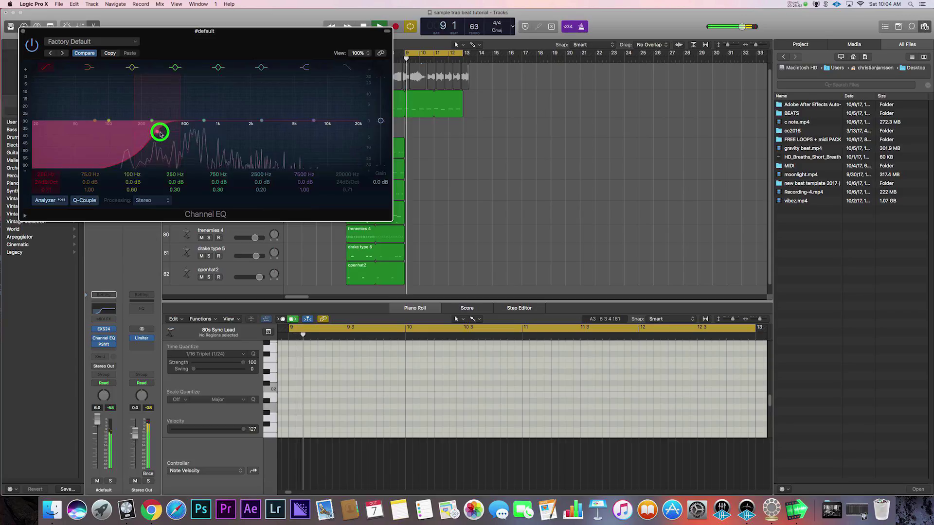
pyautogui.click(23, 31)
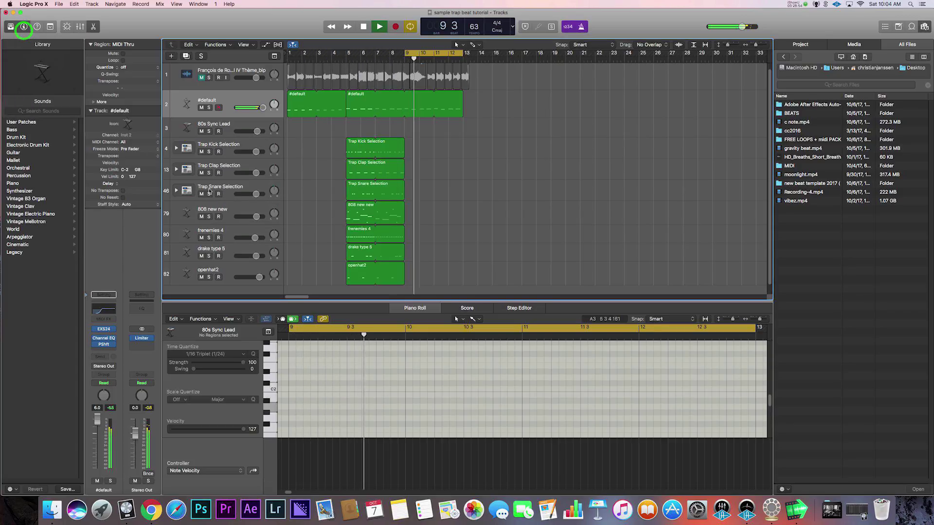
# Audition the 80s Sync Lead over the loop at 1.8 dB, and delete that track
pyautogui.click(255, 124)
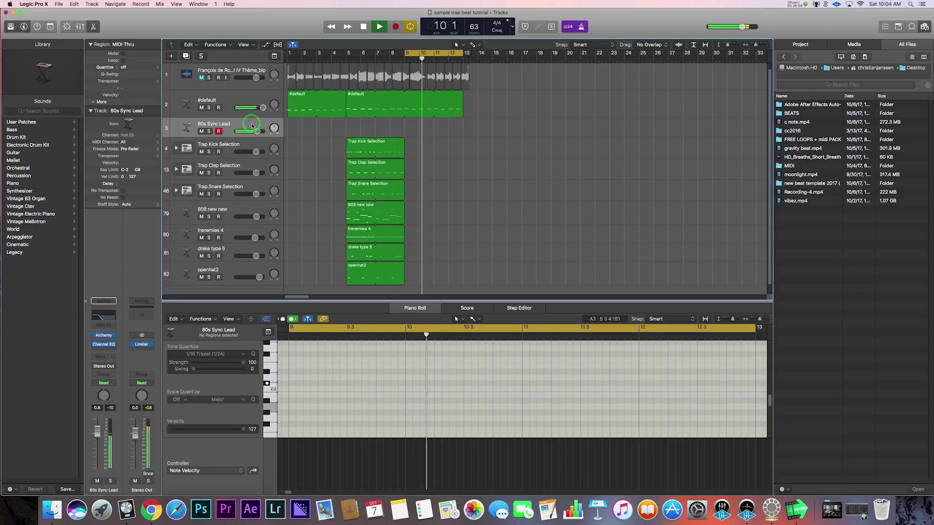
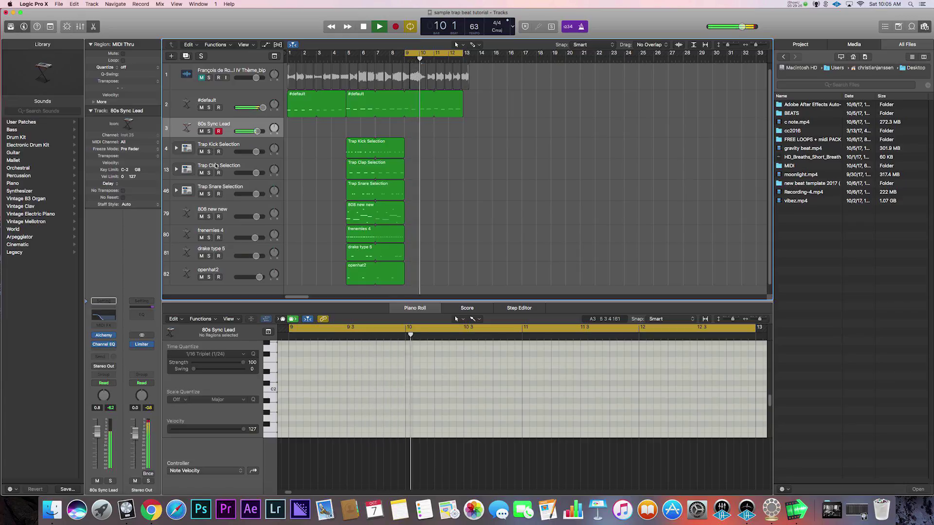
pyautogui.moveTo(257, 131); pyautogui.dragTo(262, 135)
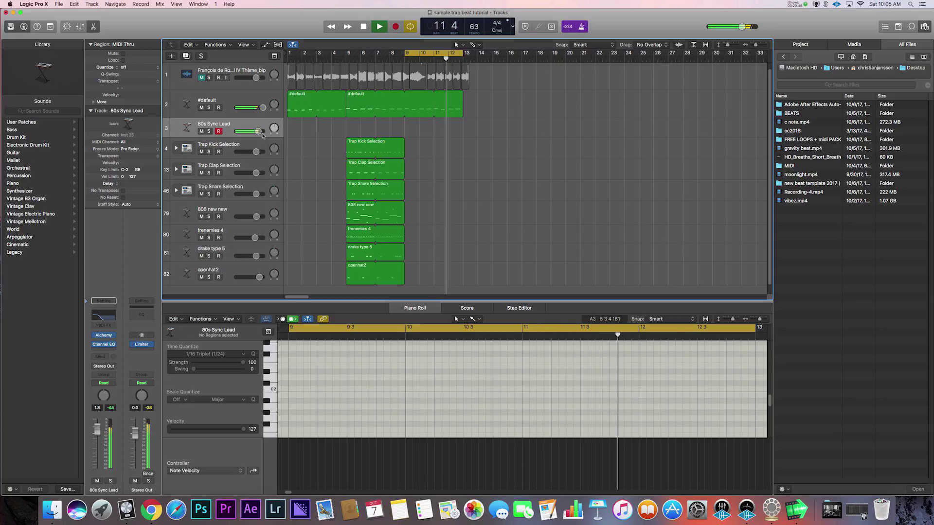
pyautogui.click(424, 271)
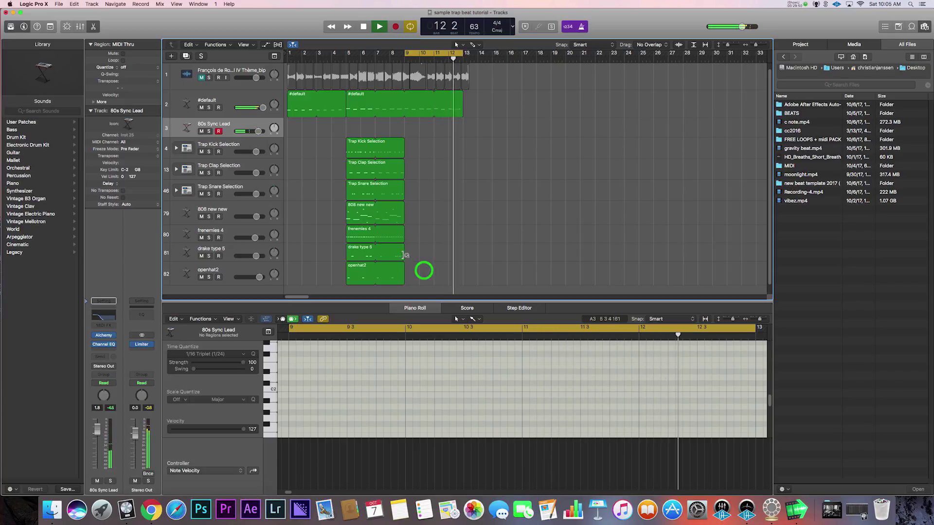
pyautogui.press('BackSpace')
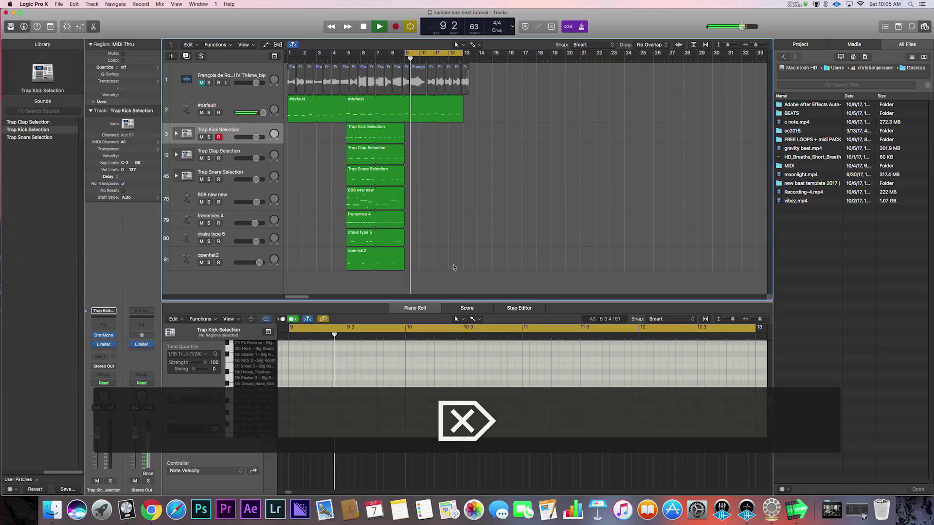
# Stop playback and enable the high-cut band in the #default track's Channel EQ
pyautogui.click(396, 223)
pyautogui.press('space')
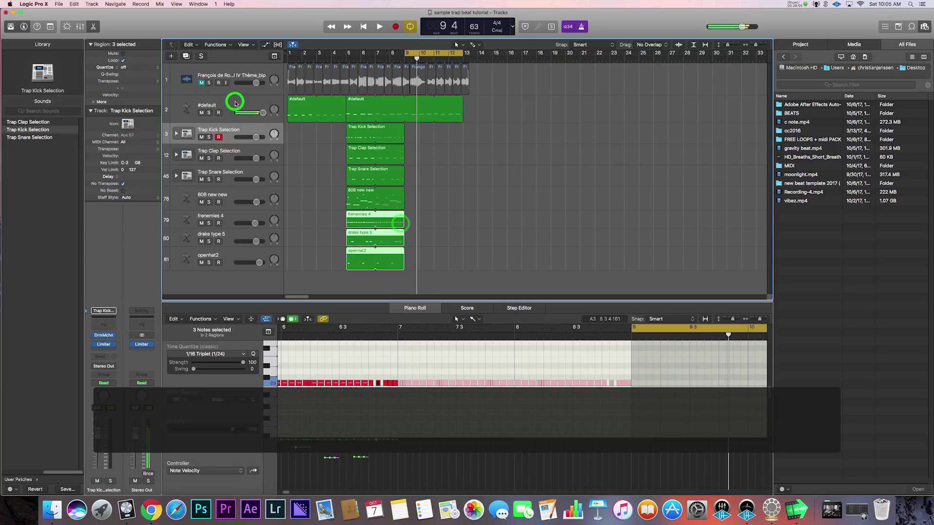
pyautogui.click(234, 101)
pyautogui.click(104, 308)
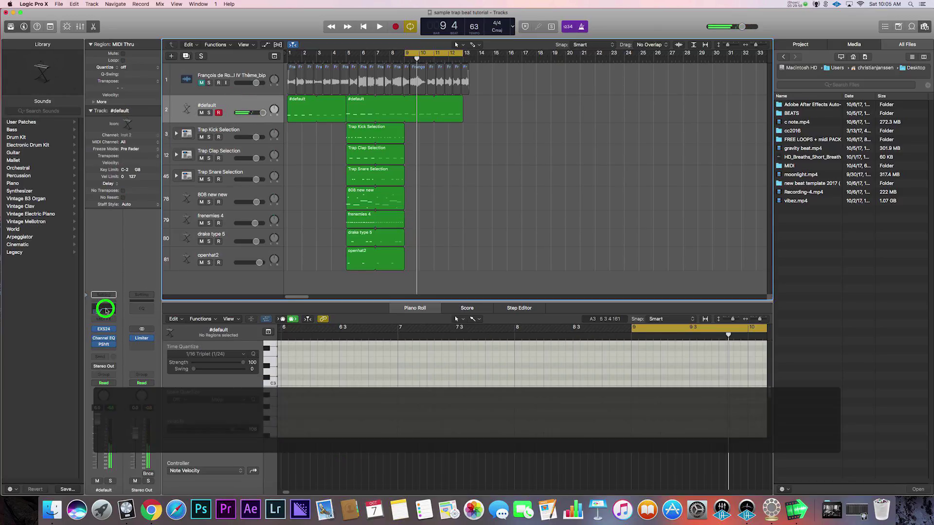
pyautogui.click(349, 70)
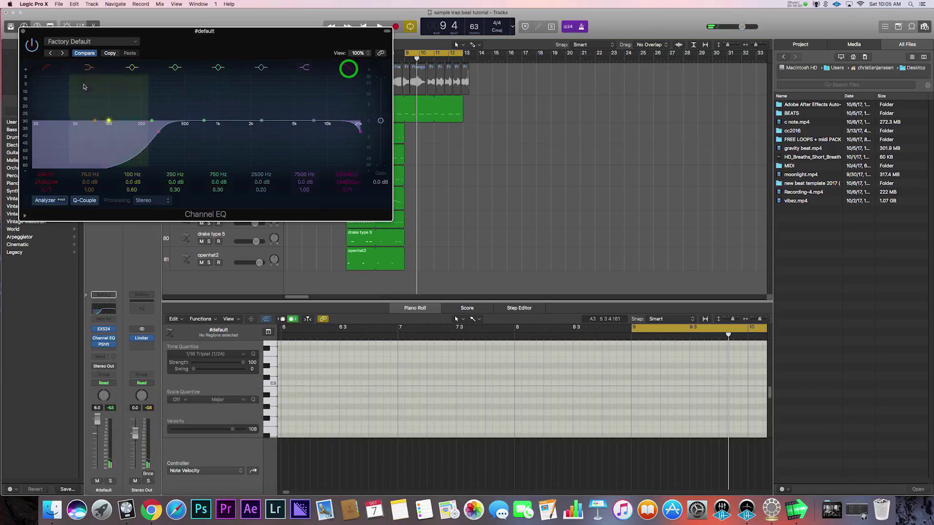
pyautogui.click(24, 32)
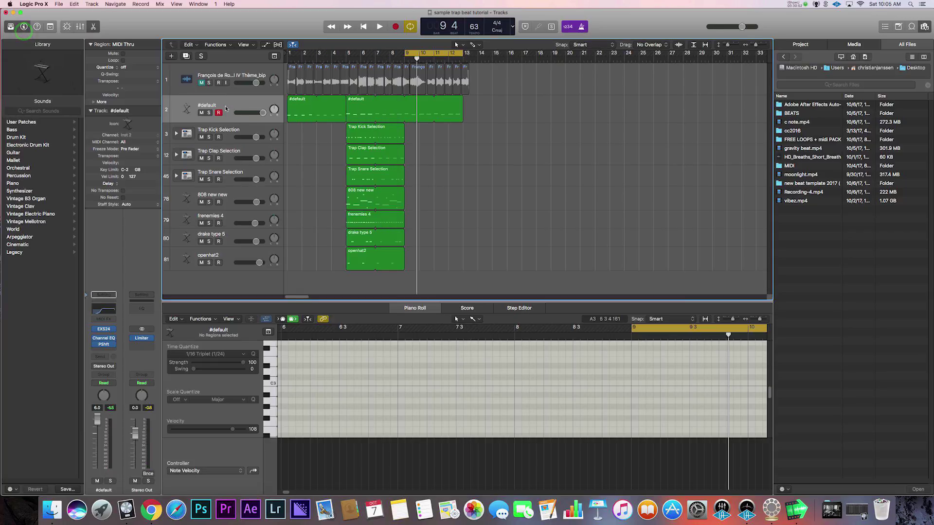
# Show automation and set the #default track's automation parameter to the Channel EQ's High Cut Frequency
pyautogui.press('a')
pyautogui.click(395, 152)
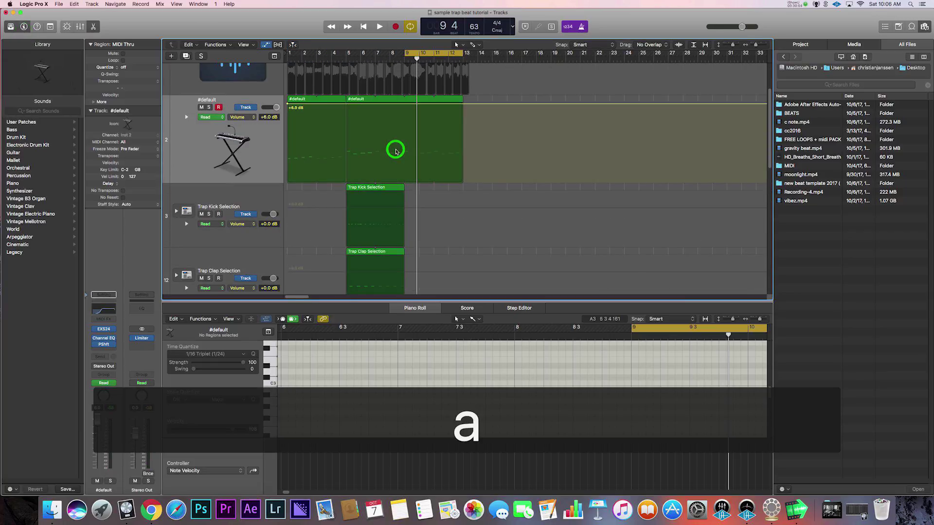
pyautogui.press('super+z')
pyautogui.click(252, 119)
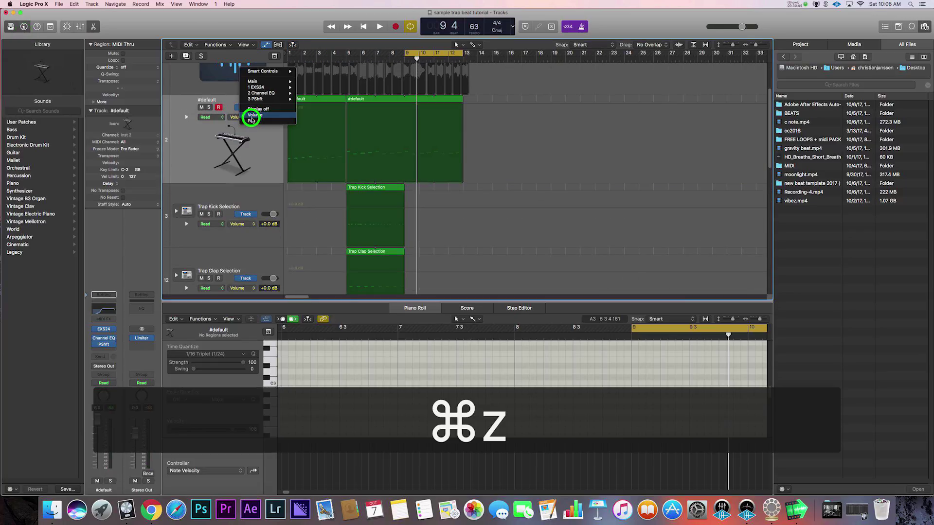
pyautogui.moveTo(277, 93)
pyautogui.click(323, 92)
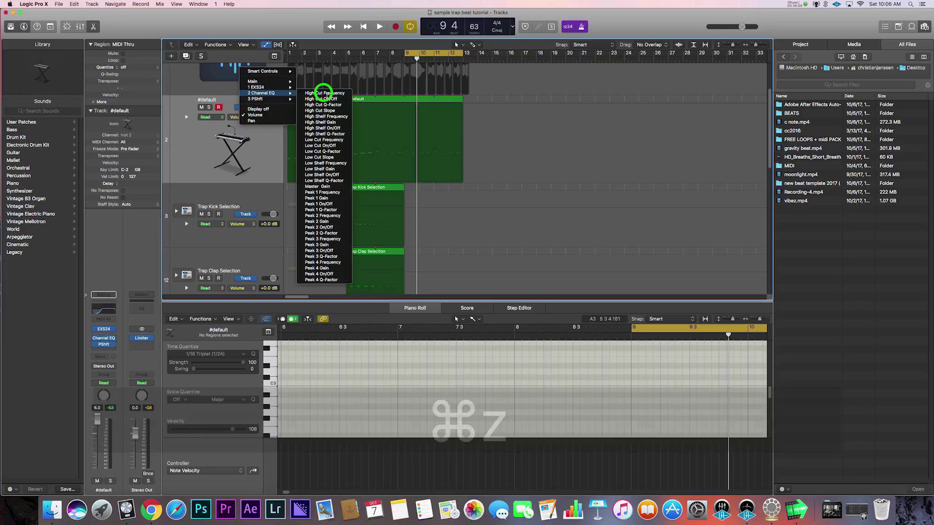
pyautogui.click(439, 133)
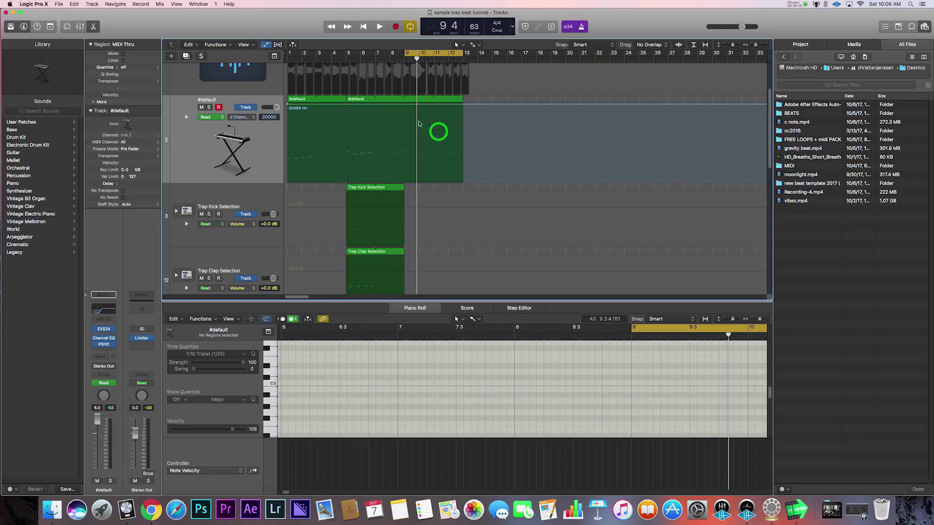
# Draw High Cut Frequency automation on #default dropping to 475 Hz just before bar 9 and rising to 20000 Hz at bar 13, audition it, and hide automation
pyautogui.moveTo(416, 59); pyautogui.dragTo(397, 61)
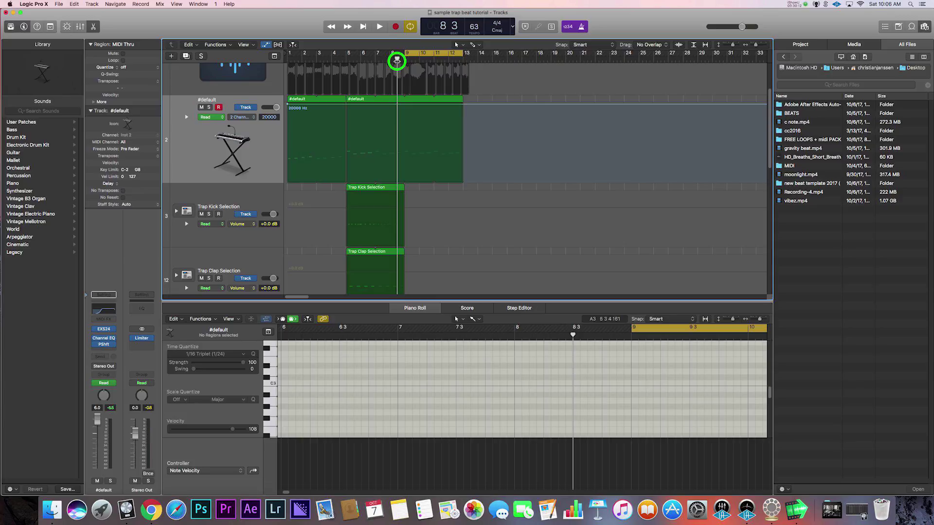
pyautogui.moveTo(402, 106); pyautogui.dragTo(404, 148)
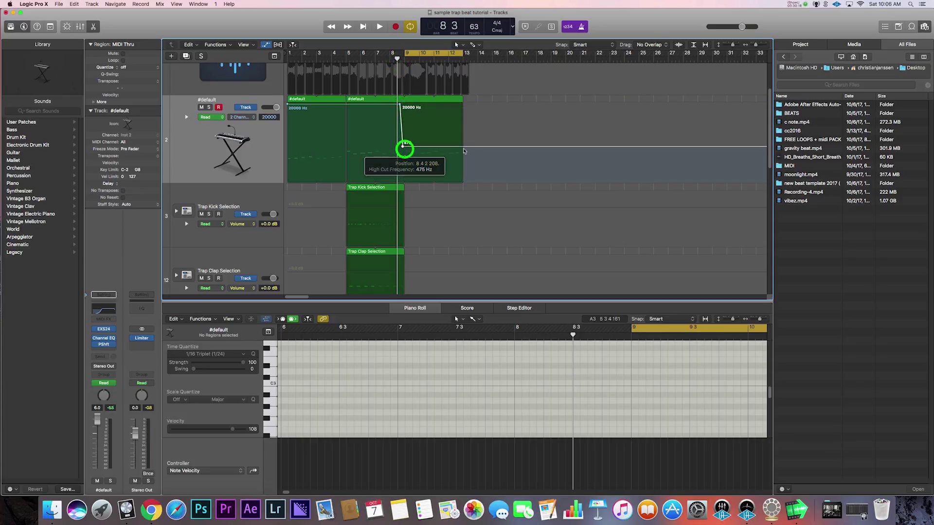
pyautogui.moveTo(463, 148); pyautogui.dragTo(462, 98)
pyautogui.press('space')
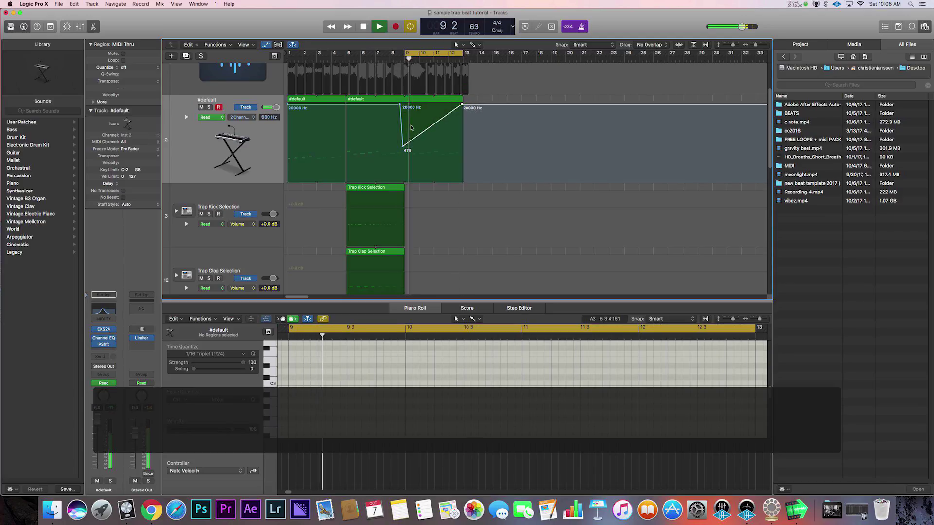
pyautogui.press('a')
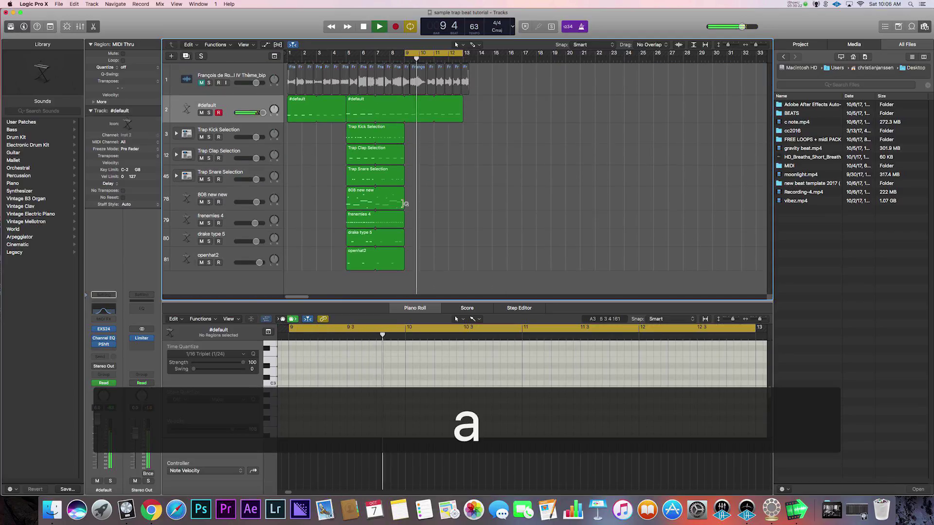
# Extend the frenemies 4, drake type 5 and openhat2 loops through bar 12, and widen the cycle range to start at bar 5
pyautogui.moveTo(403, 214); pyautogui.dragTo(460, 216)
pyautogui.press('space')
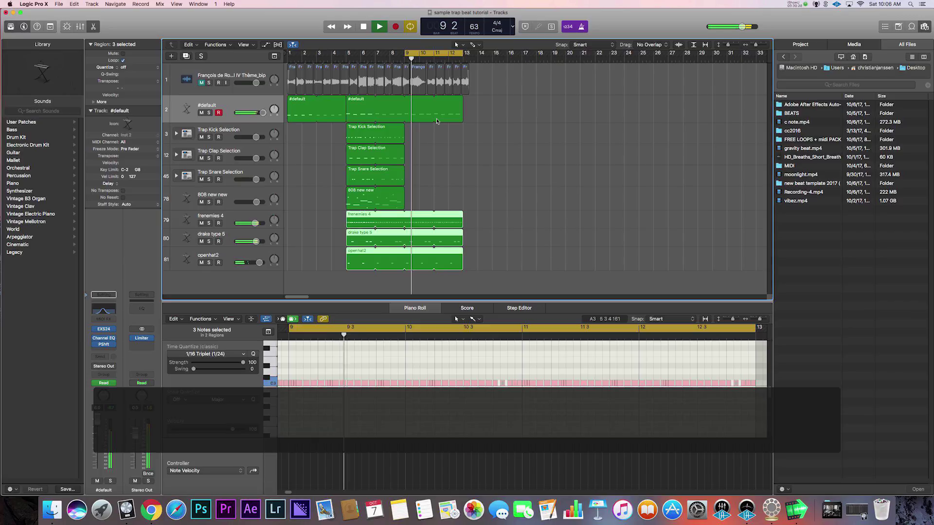
pyautogui.moveTo(406, 53); pyautogui.dragTo(348, 61)
# Move all the regions that start at bar 5 so they begin at bar 9, and stop playback
pyautogui.click(480, 248)
pyautogui.moveTo(488, 252); pyautogui.dragTo(414, 104)
pyautogui.press('space')
# Extend the start of the #default region at bar 9 back to bar 5, so it spans bars 5 through 16
pyautogui.click(379, 146)
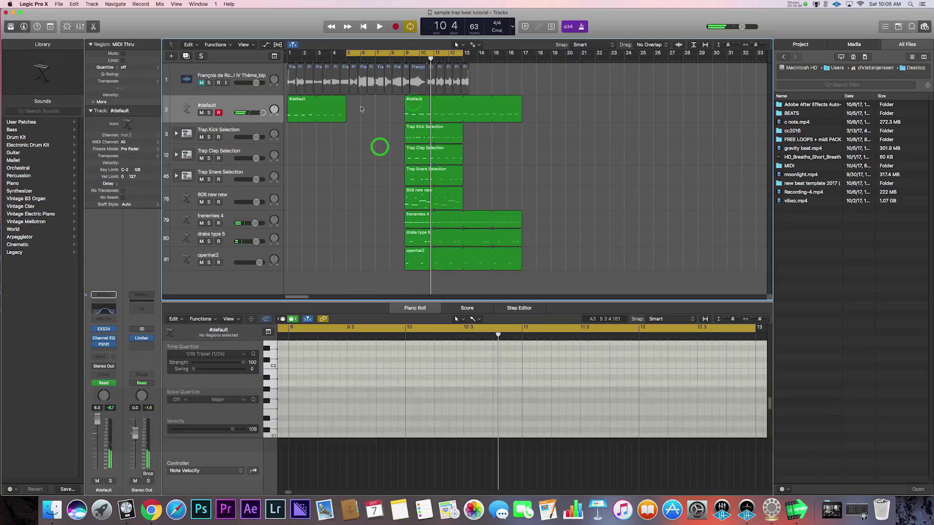
pyautogui.click(513, 113)
pyautogui.press('super+c')
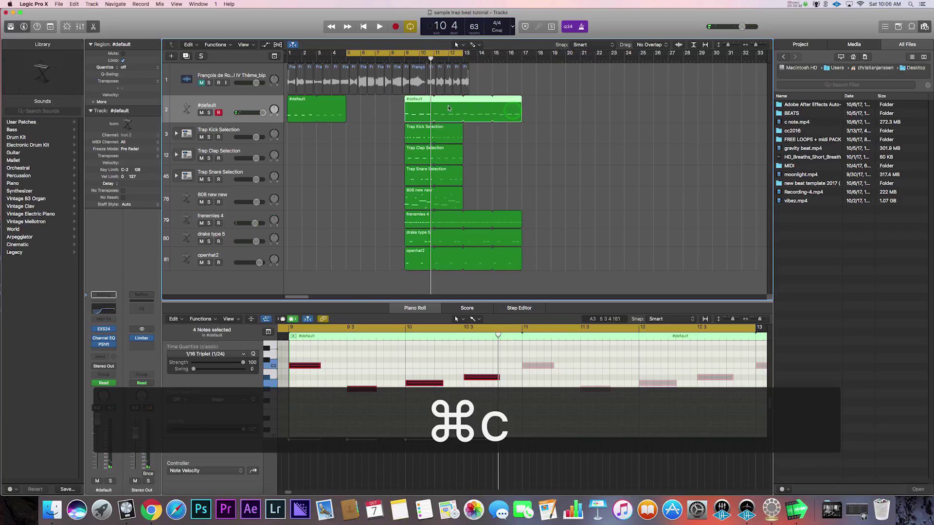
pyautogui.moveTo(424, 99); pyautogui.dragTo(366, 99)
pyautogui.moveTo(461, 98); pyautogui.dragTo(520, 104)
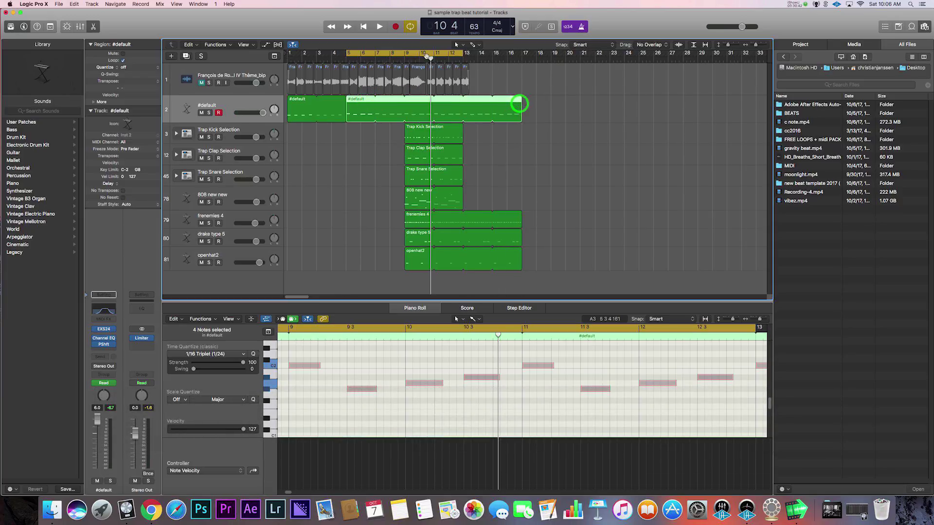
# Place the playhead at bar 13, select all regions and split them there
pyautogui.click(462, 60)
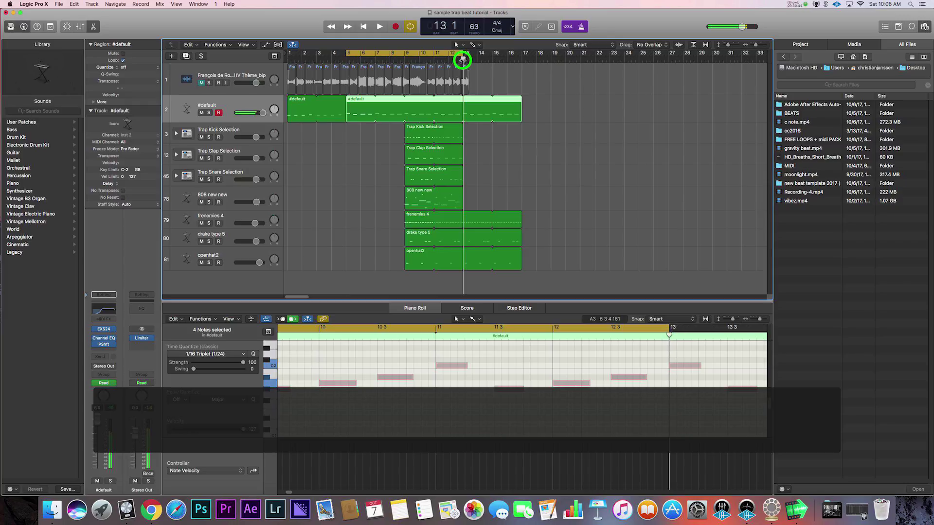
pyautogui.doubleClick(474, 61)
pyautogui.click(462, 60)
pyautogui.hotkey('ctrl', 'a')
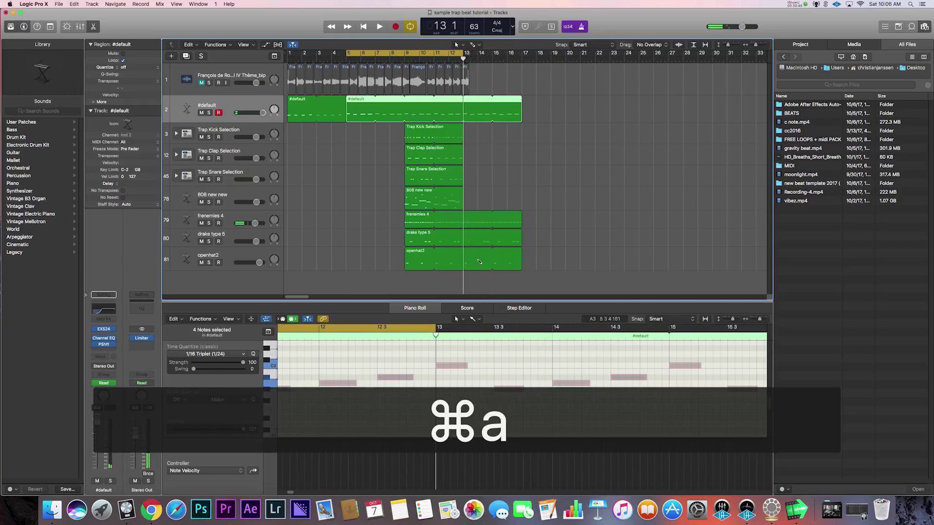
pyautogui.press('\\')
# Copy the kick, clap, snare, 808, frenemies 4, drake type 5 and openhat2 regions from bar 9 and paste them at bar 5
pyautogui.click(422, 139)
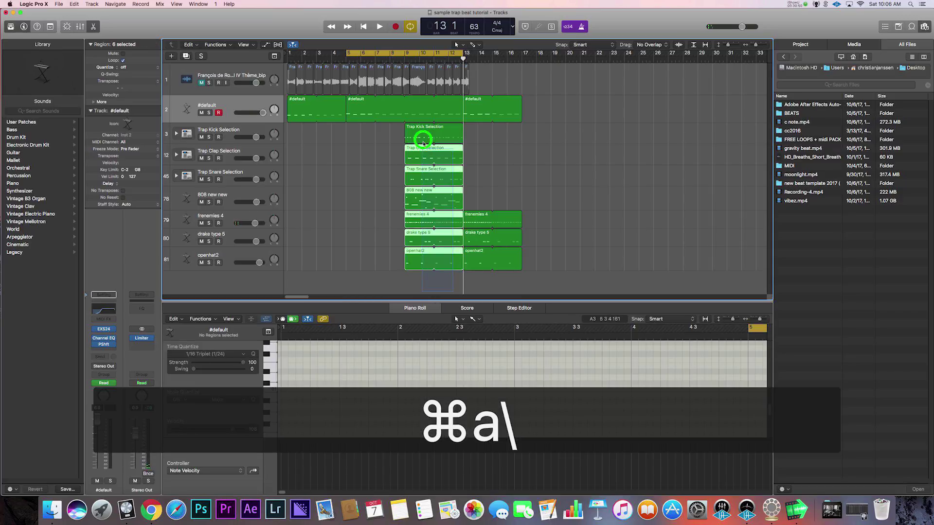
pyautogui.hotkey('alt', 'x')
pyautogui.click(344, 59)
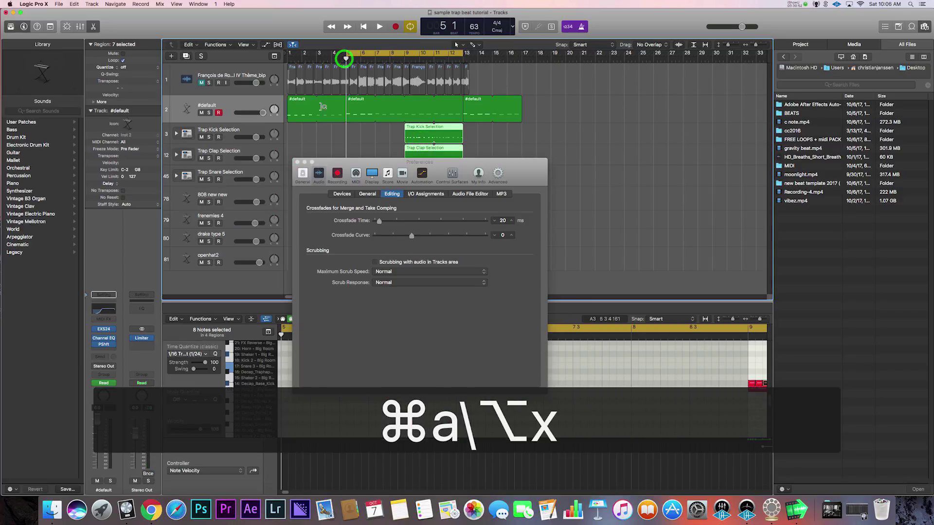
pyautogui.click(297, 162)
pyautogui.click(347, 59)
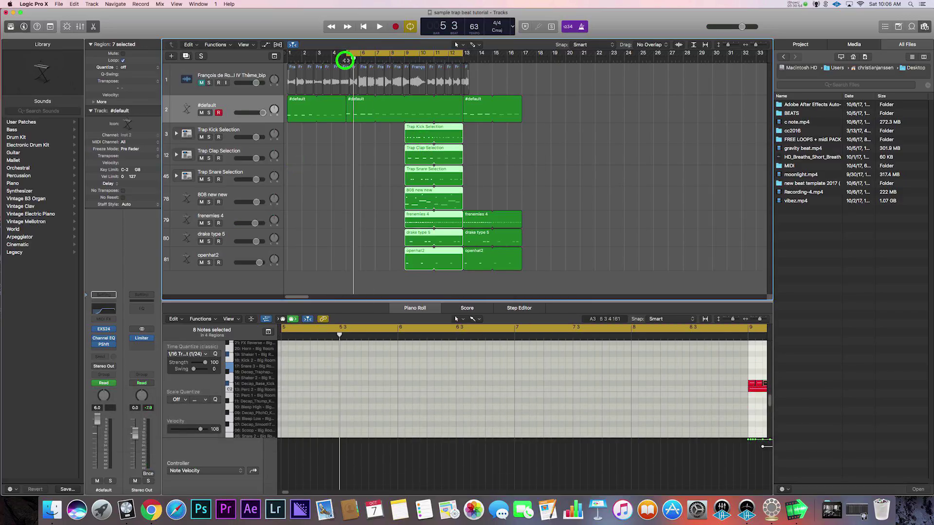
pyautogui.hotkey('ctrl', 'v')
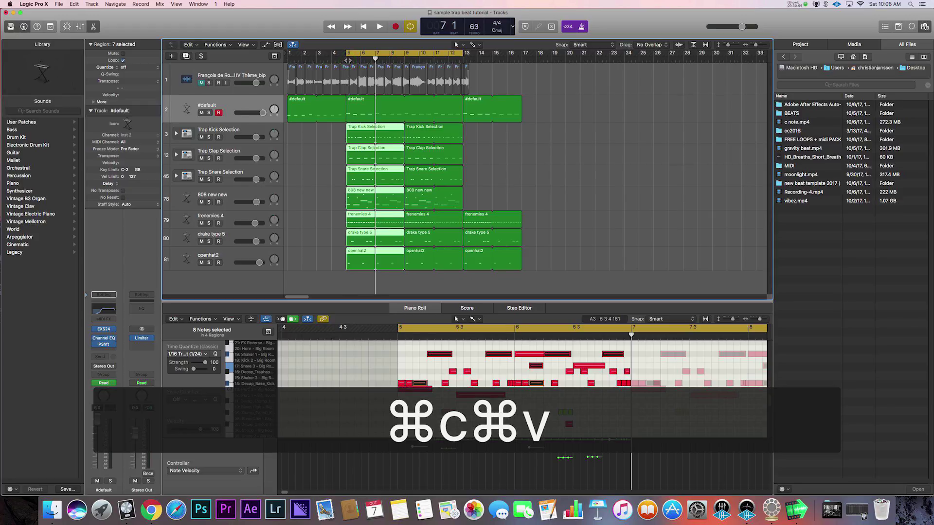
# During playback, extend the cycle range to bar 17 and shorten the drum, 808 and hat regions at bar 9 to end about halfway through bar 12
pyautogui.press('space')
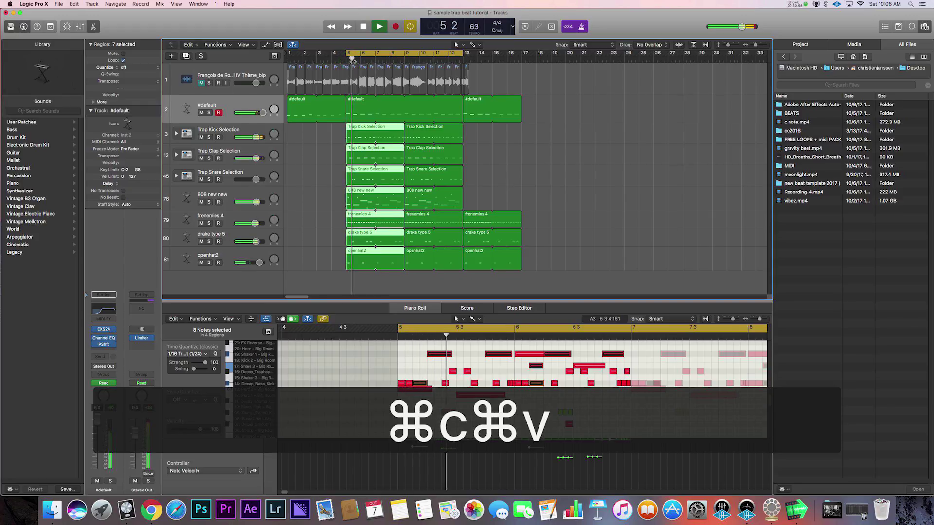
pyautogui.click(307, 167)
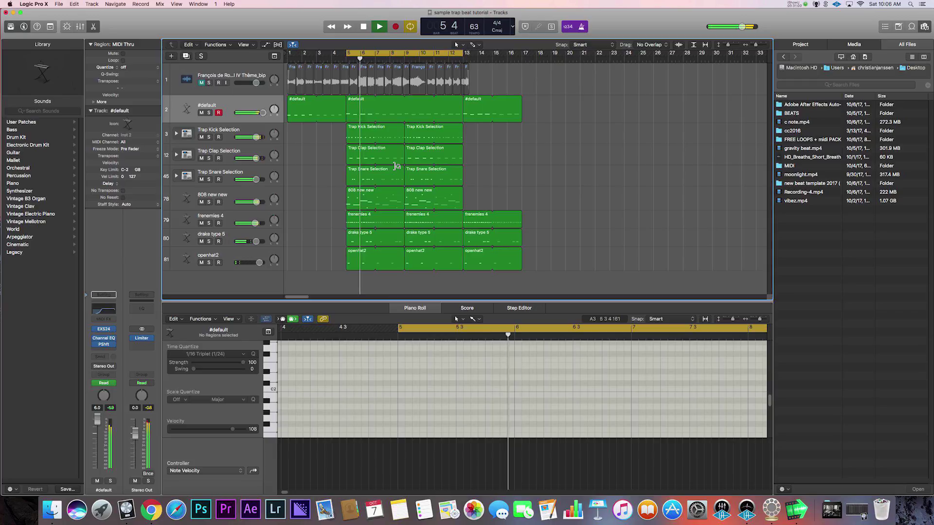
pyautogui.moveTo(461, 53); pyautogui.dragTo(520, 62)
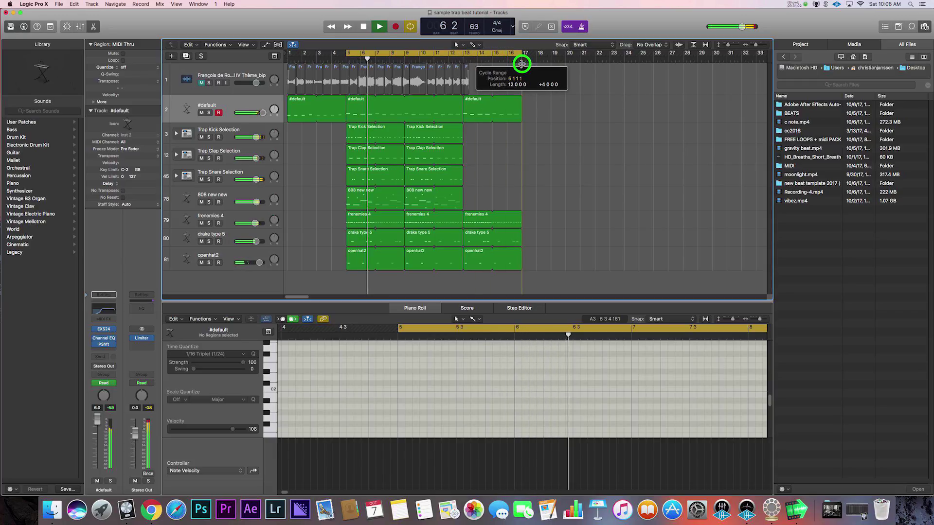
pyautogui.moveTo(454, 270)
pyautogui.mouseDown()
pyautogui.moveTo(448, 130)
pyautogui.moveTo(455, 137)
pyautogui.mouseUp()
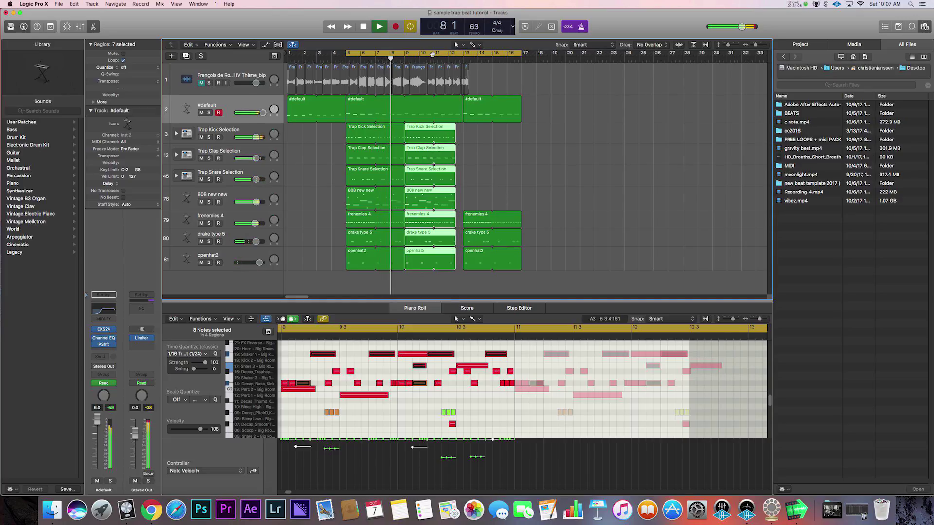
# With cycling off, move #default's High Cut Frequency dip to 475 Hz at bar 13, rising to 20000 Hz at bar 17, and audition it
pyautogui.click(432, 54)
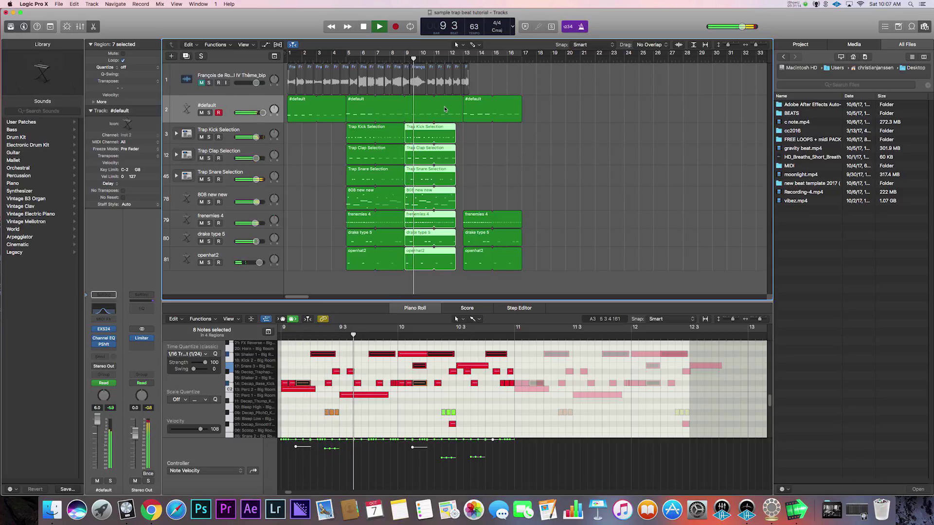
pyautogui.press('a')
pyautogui.scroll(2, 444, 108)
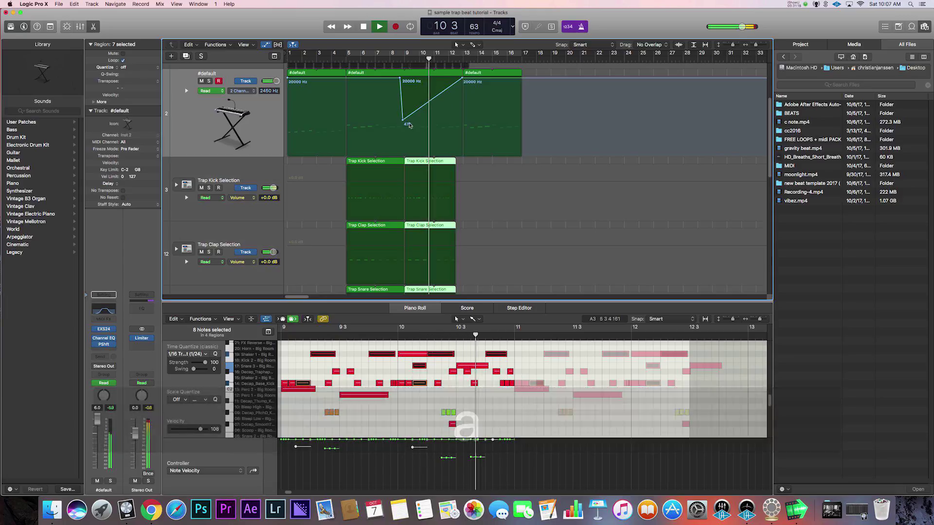
pyautogui.moveTo(403, 122); pyautogui.dragTo(463, 120)
pyautogui.moveTo(427, 79); pyautogui.dragTo(457, 78)
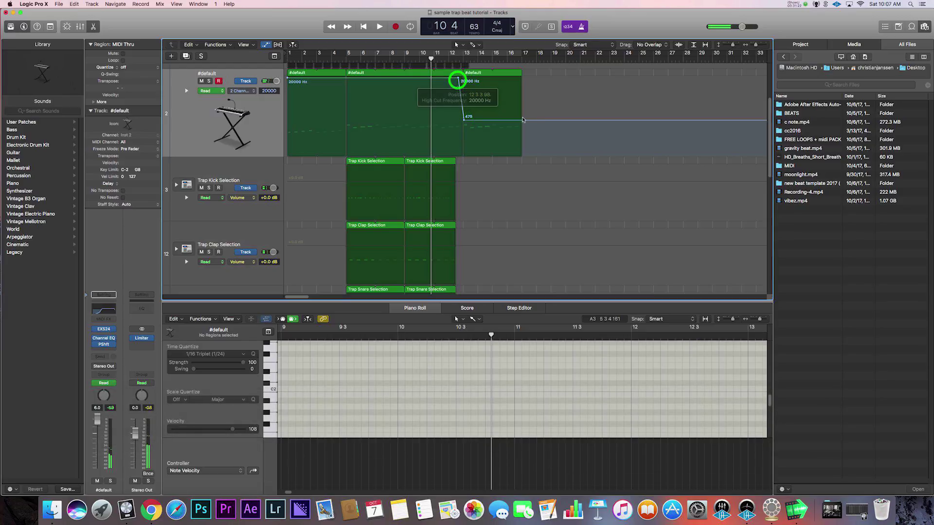
pyautogui.moveTo(523, 122); pyautogui.dragTo(522, 77)
pyautogui.press('space')
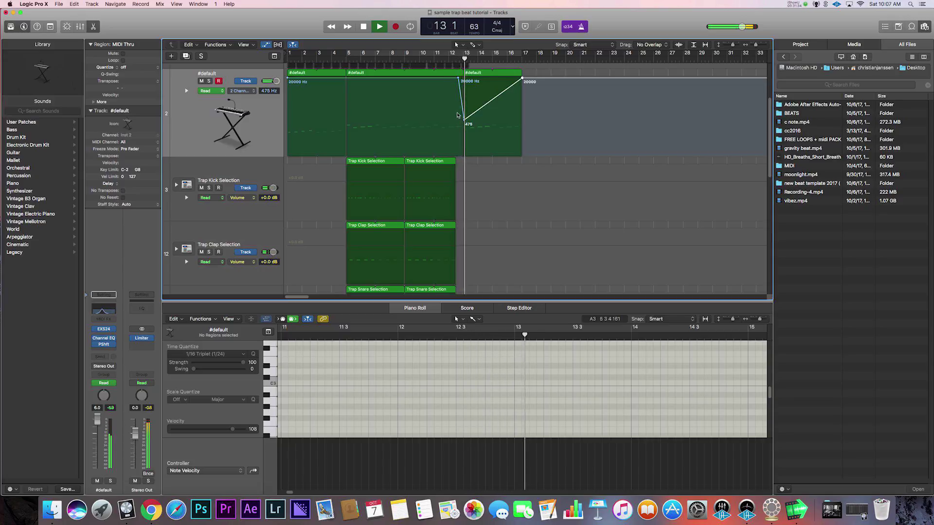
# Turn cycling back on for bars 5 through 16 and lower the Stereo Out fader to about -6.8 dB
pyautogui.click(446, 54)
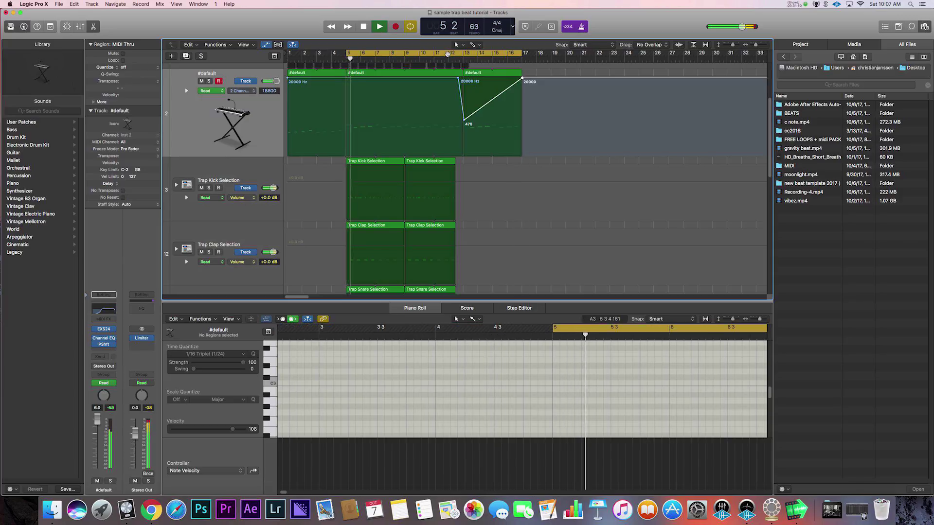
pyautogui.press('XF86AudioRaiseVolume')
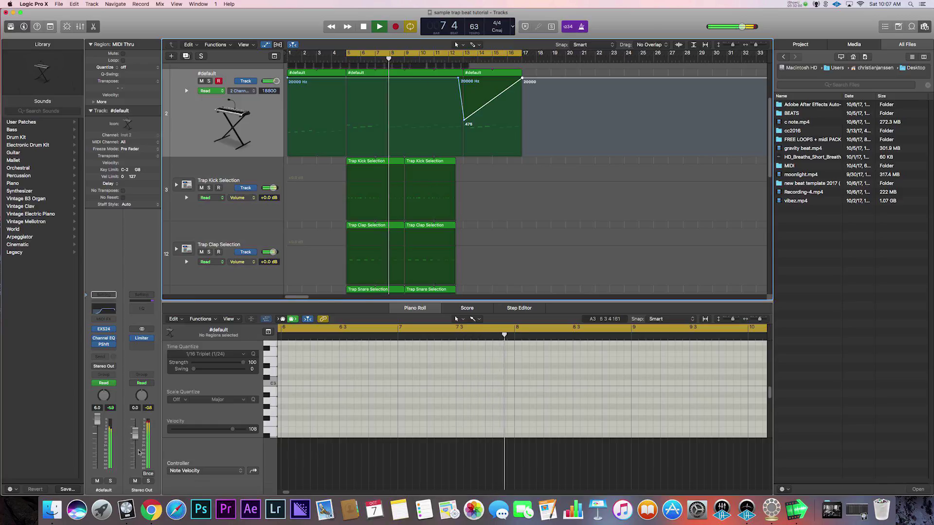
pyautogui.moveTo(135, 435); pyautogui.dragTo(140, 457)
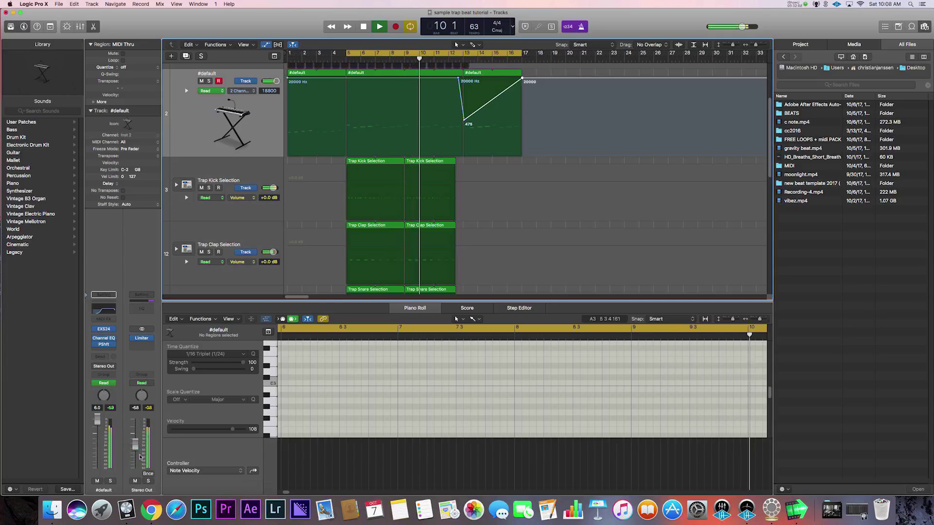